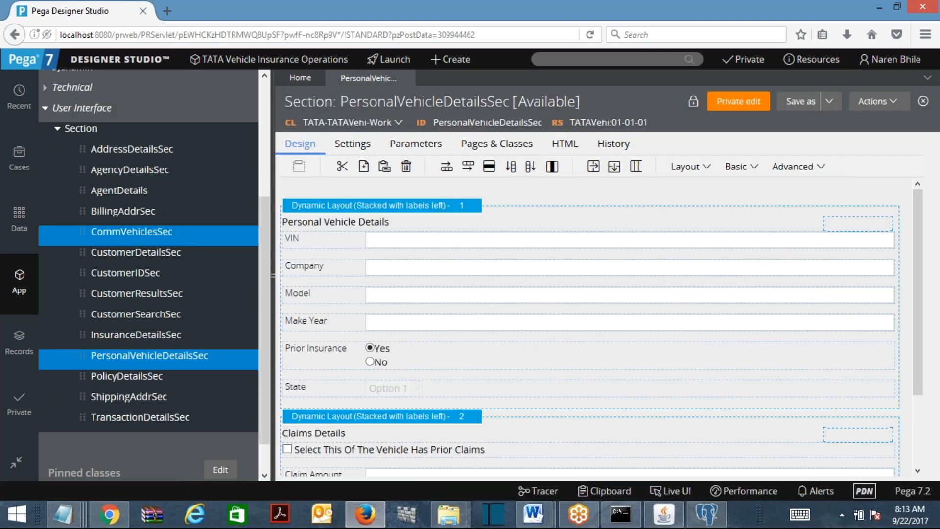
Open the CommVehiclesSec and TransactionDetailsSec sections, then select the InsuranceType field row
left_click(140, 234)
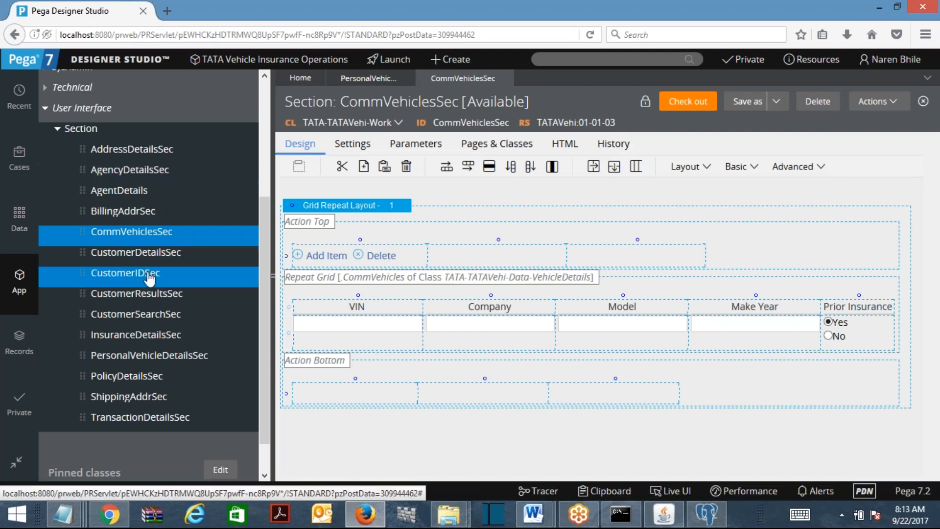
left_click(135, 420)
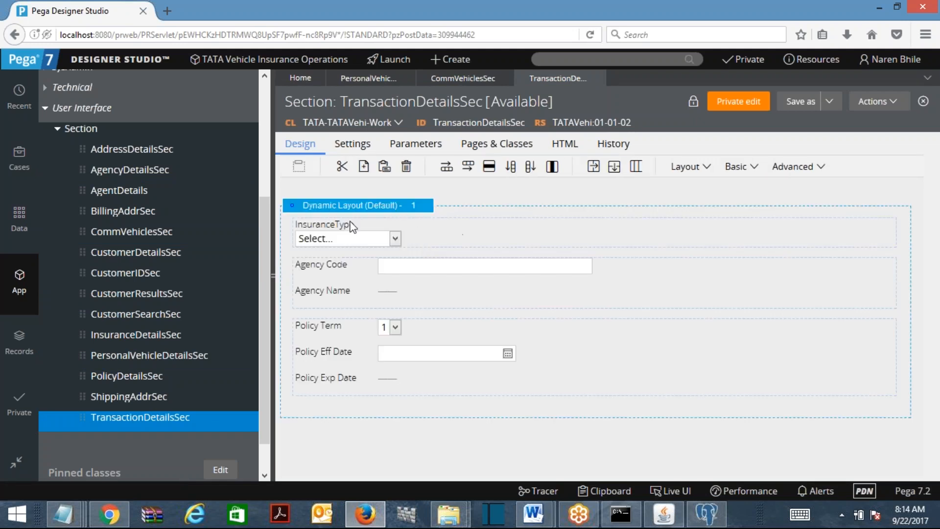
left_click(351, 236)
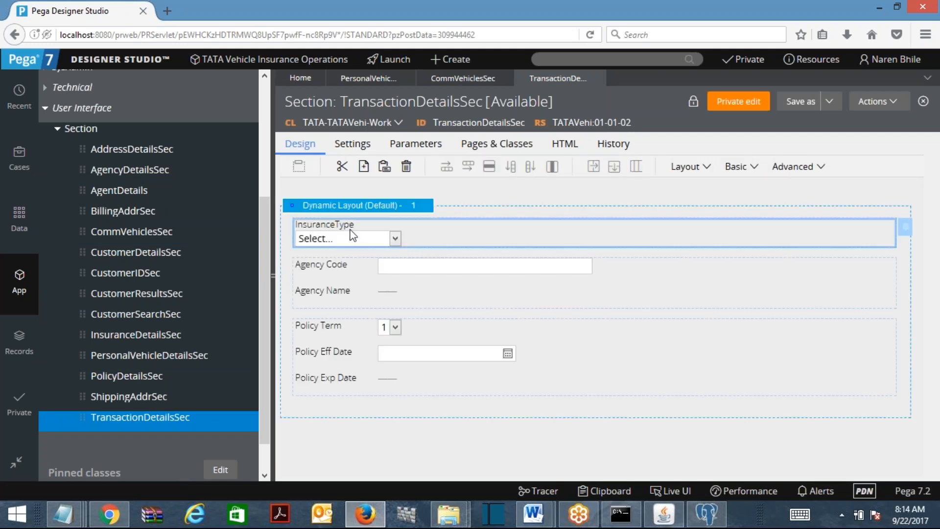
Collapse User Interface and open TATAVehicleInsuranceFL from Process > Flow in App Explorer
left_click(44, 108)
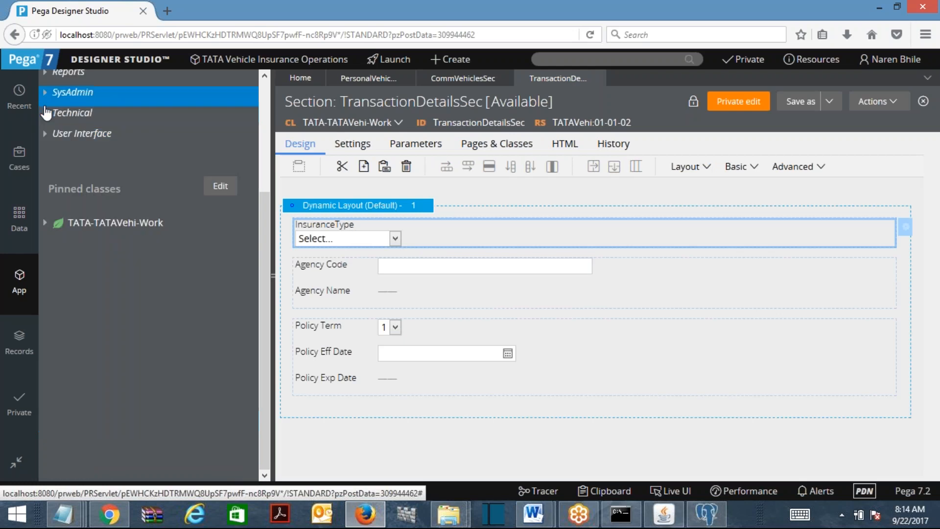
left_click(264, 89)
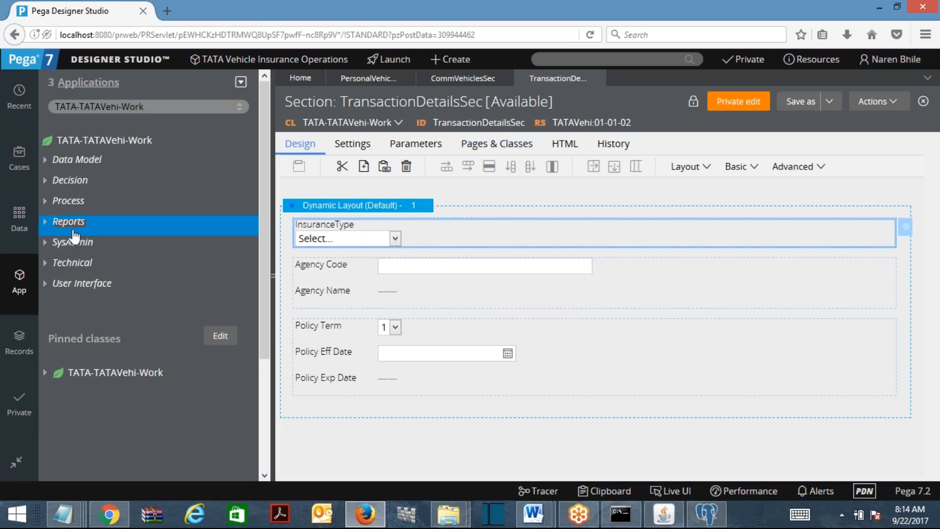
left_click(47, 208)
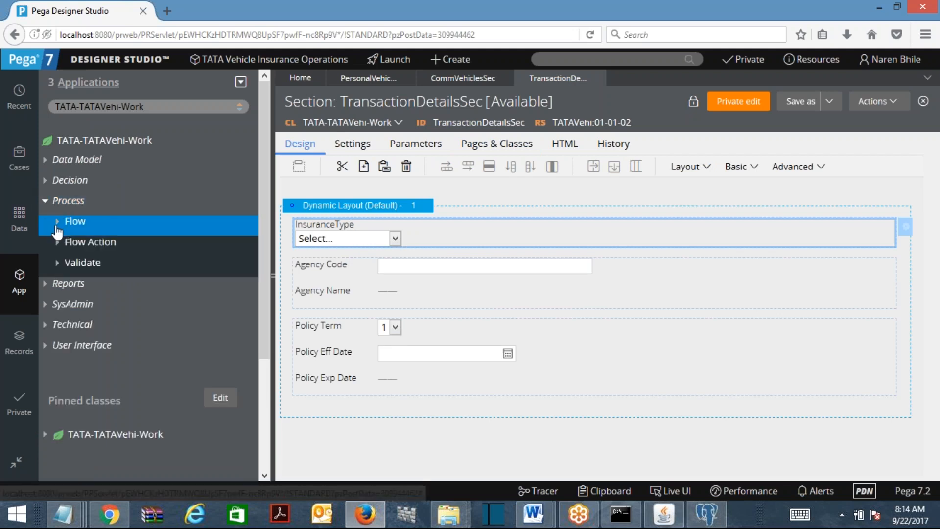
left_click(57, 223)
left_click(142, 305)
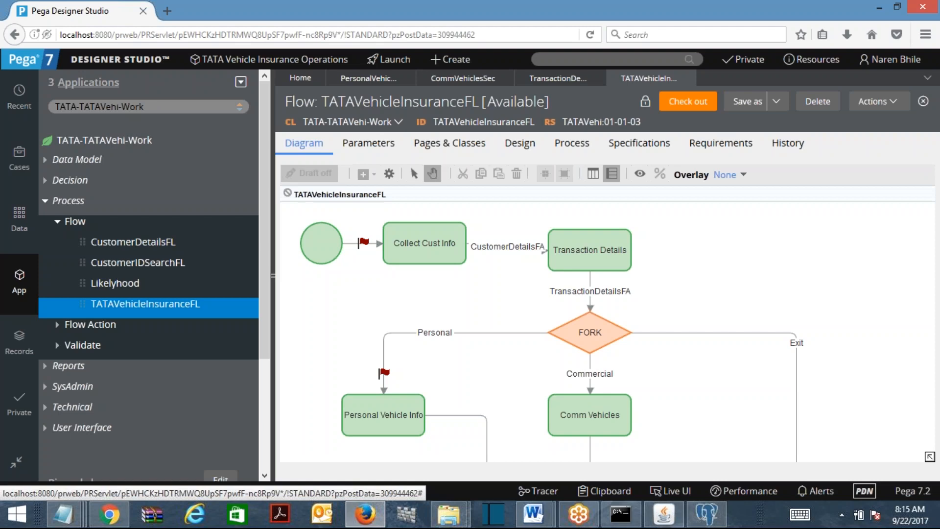
mouse_move(539, 516)
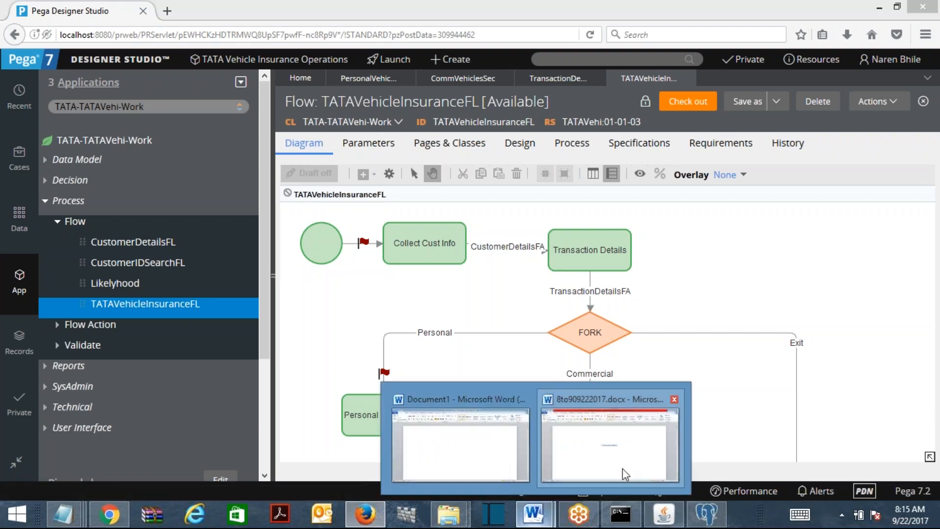
left_click(624, 474)
left_click(880, 6)
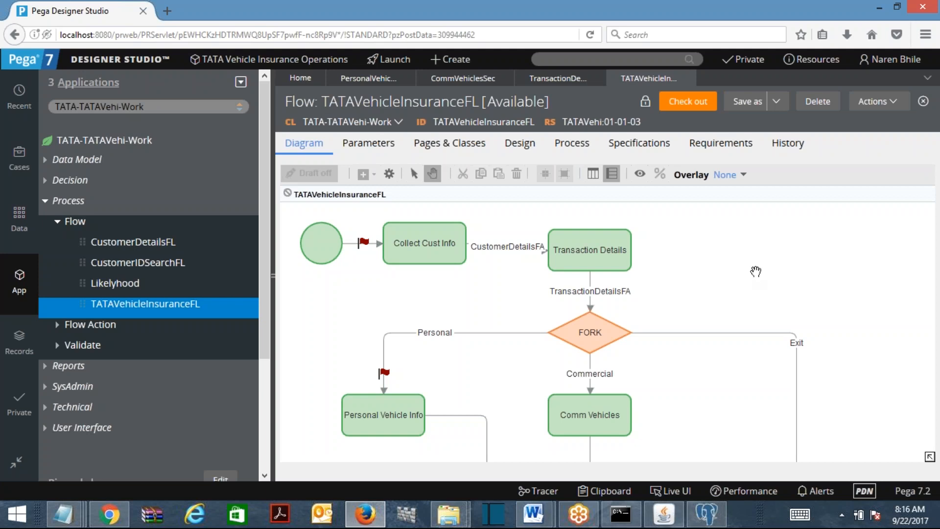
right_click(753, 278)
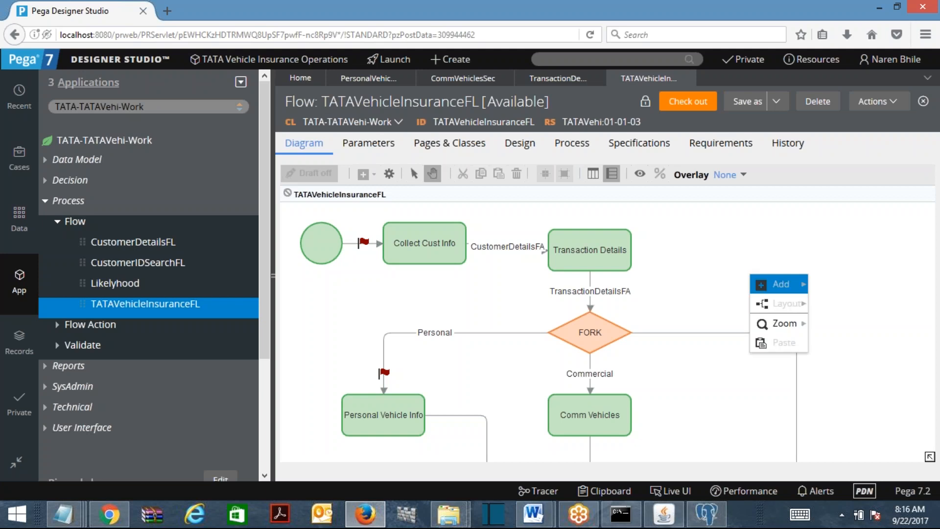
left_click(589, 424)
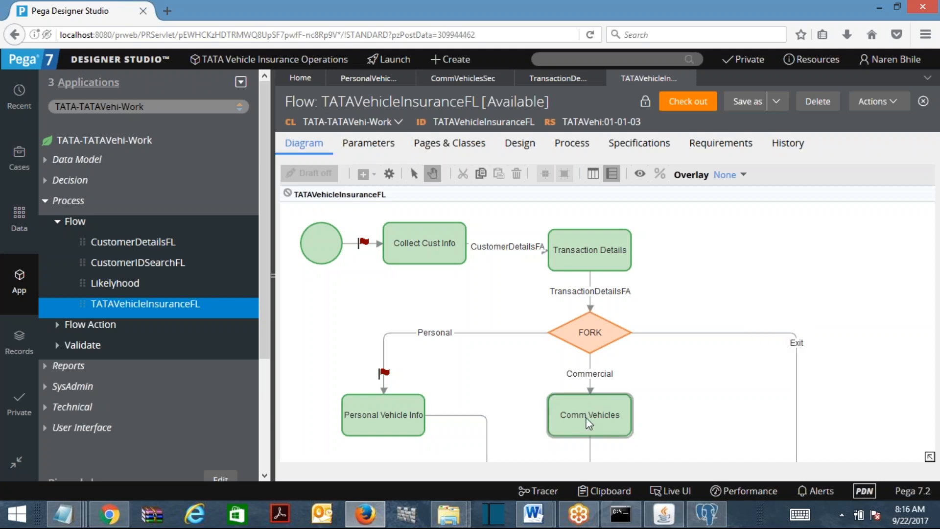
left_click(367, 423)
left_click(622, 430)
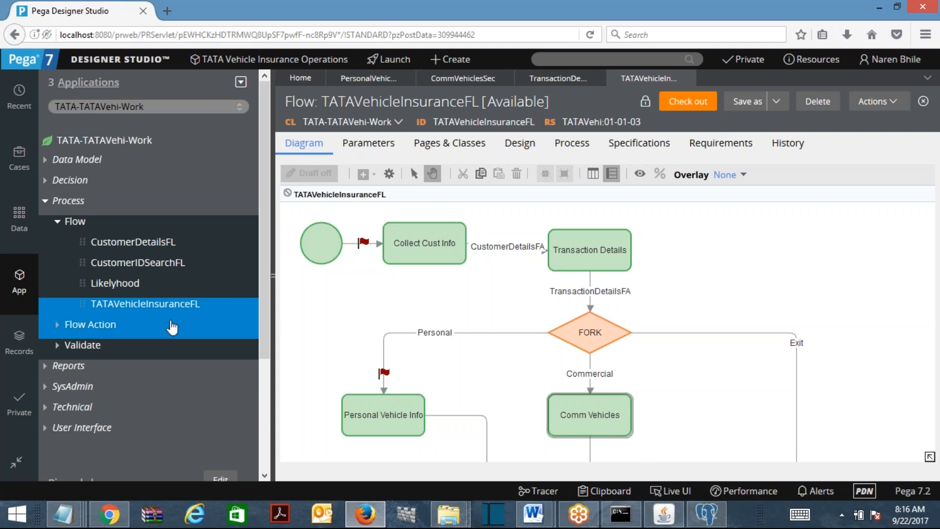
mouse_move(534, 513)
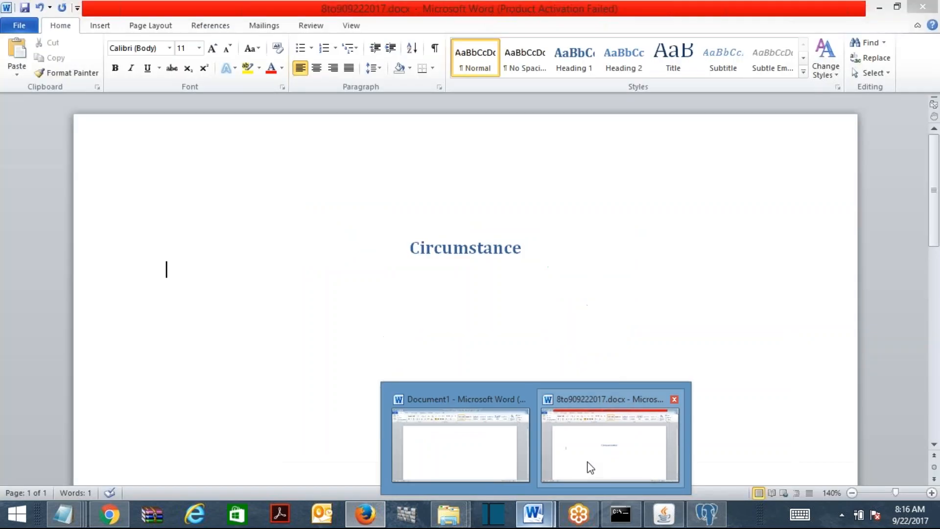
Bring the 8to909222017.docx Word notes forward, then minimize Word
left_click(591, 467)
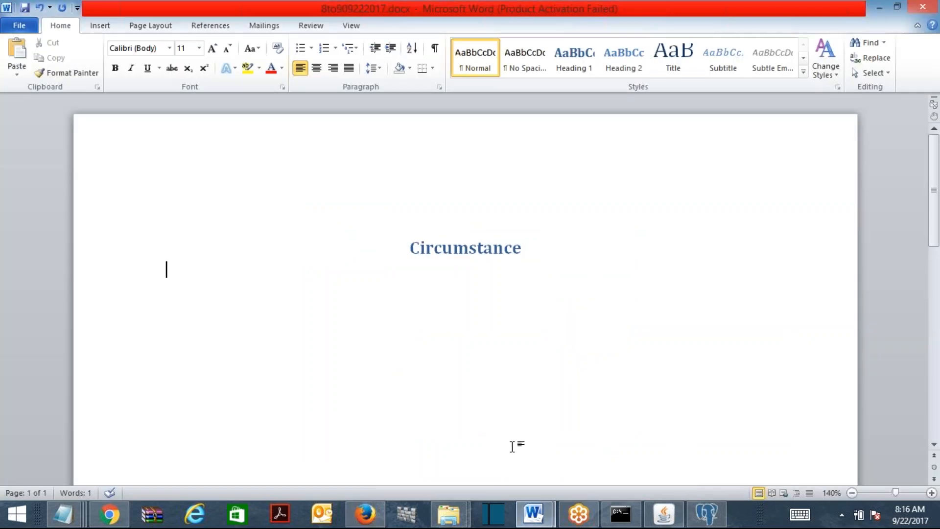
left_click(880, 8)
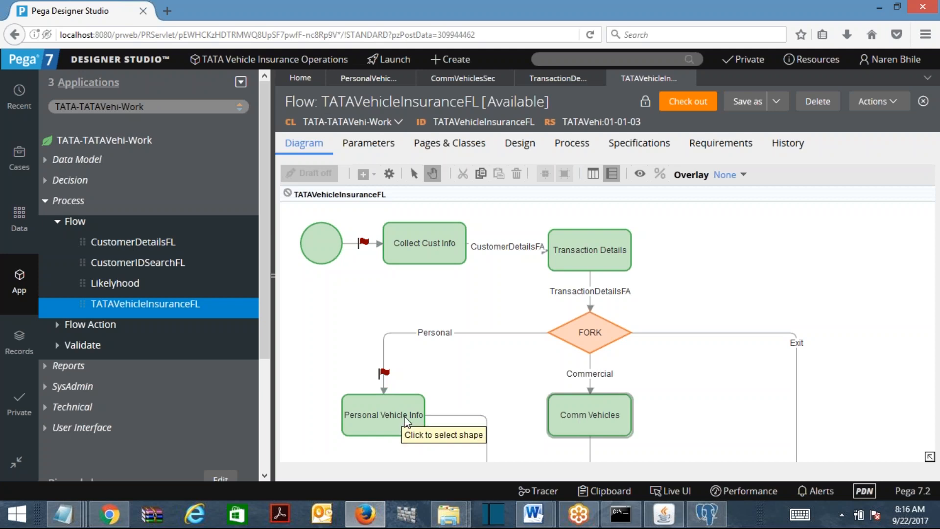
Show PersonalVehicleDetailsSec and inspect its Prior Insurance row and Claims Details layout
right_click(403, 416)
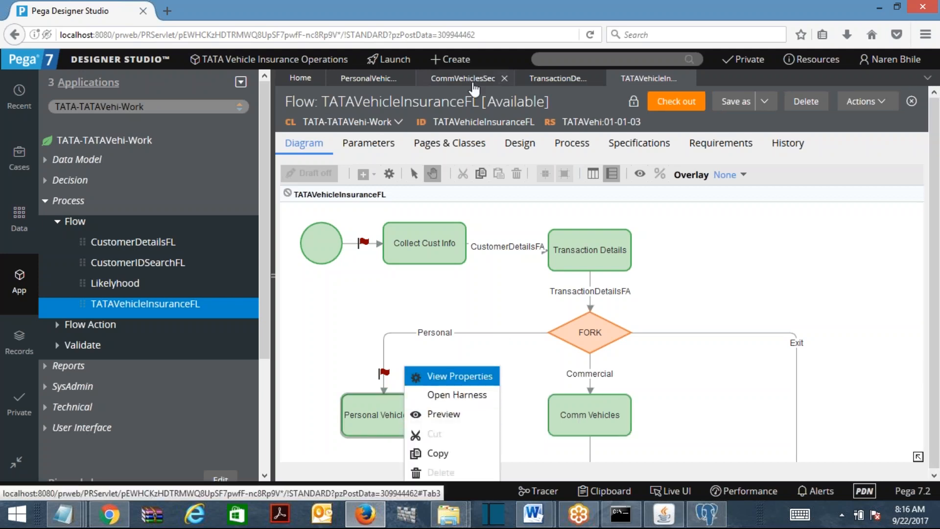
left_click(370, 78)
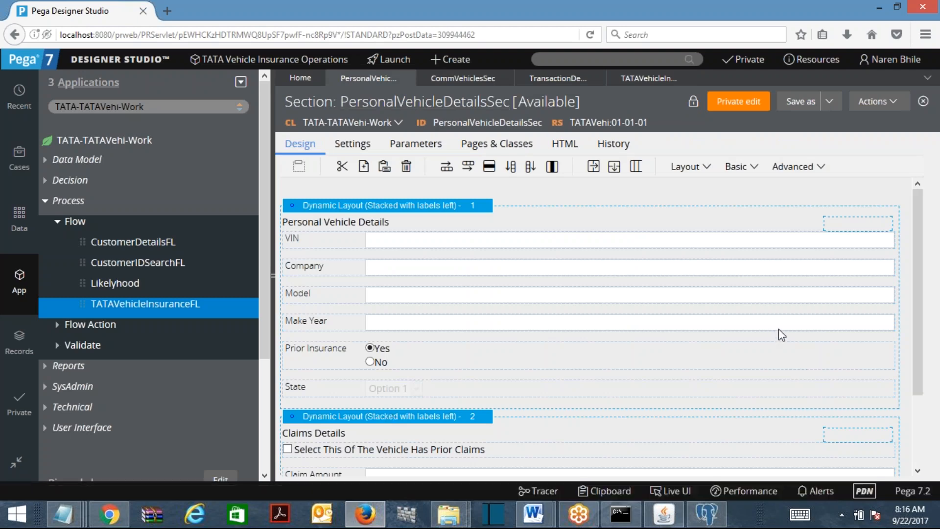
scroll(918, 303, "down", 1)
scroll(919, 316, "down", 1)
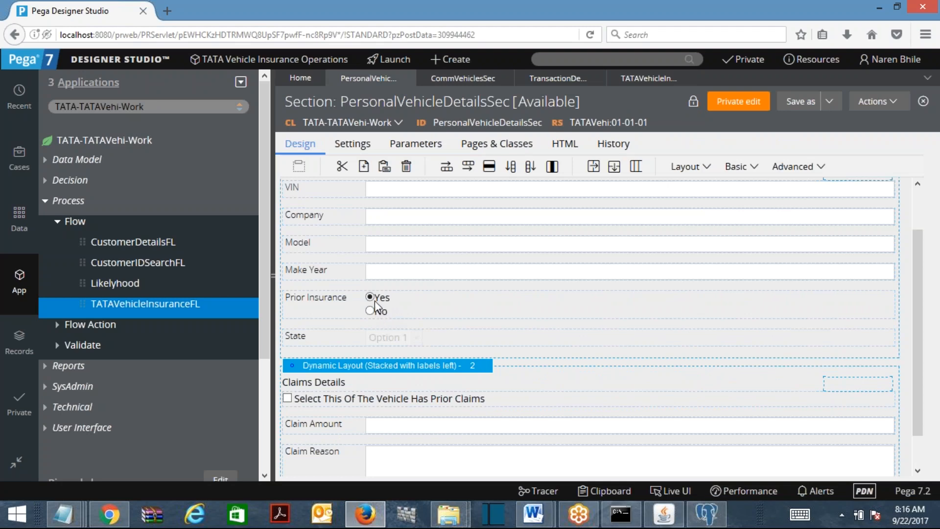
left_click(359, 371)
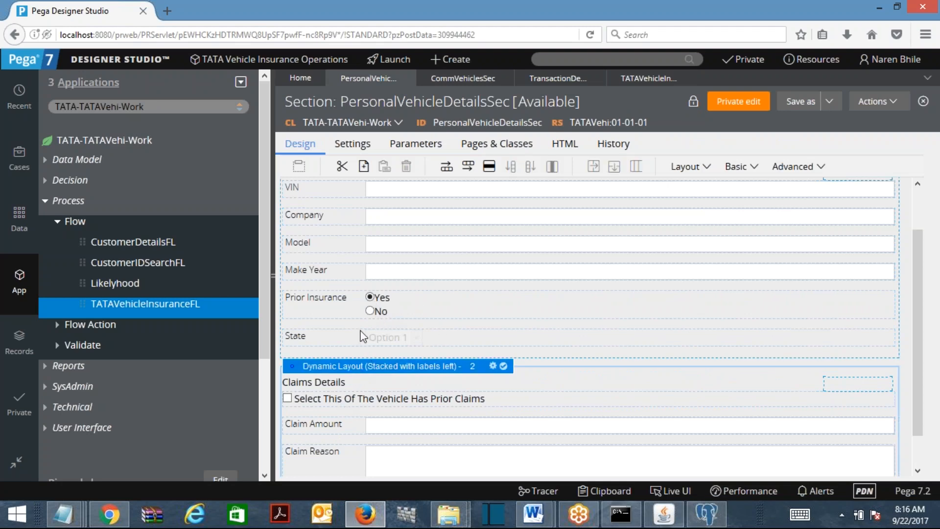
left_click(325, 298)
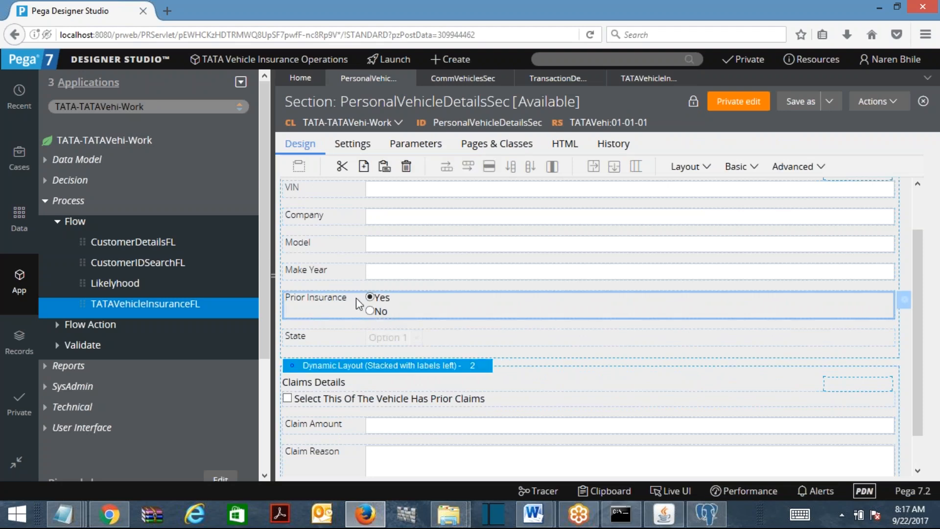
left_click(328, 373)
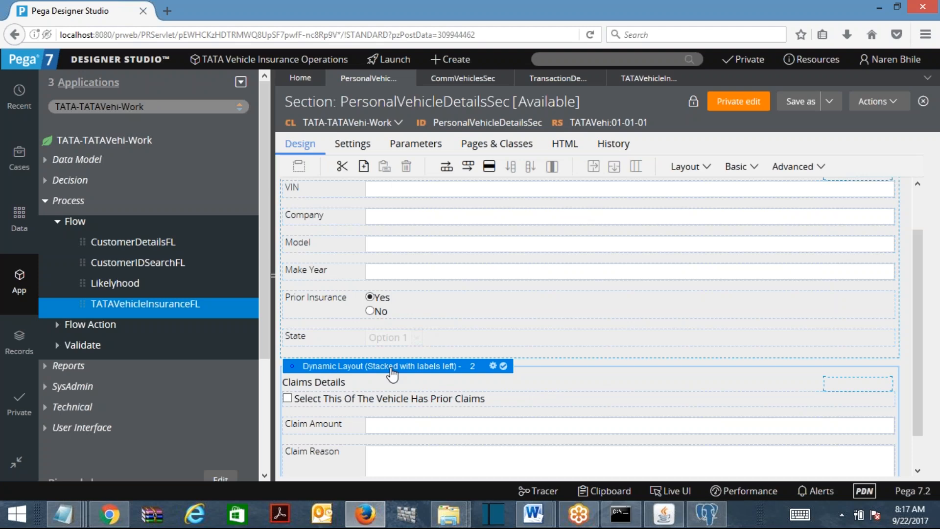
Switch from the TransactionDetailsSec tab to the TATAVehicleInsuranceFL flow diagram tab
left_click(564, 79)
left_click(625, 81)
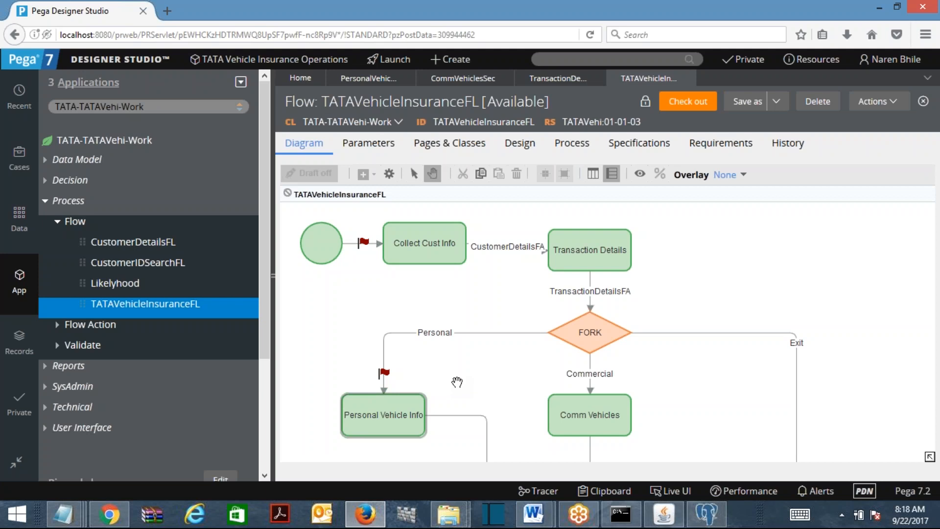
Open AddressDetailsSec from User Interface > Section and bring up its Save As form
left_click(69, 200)
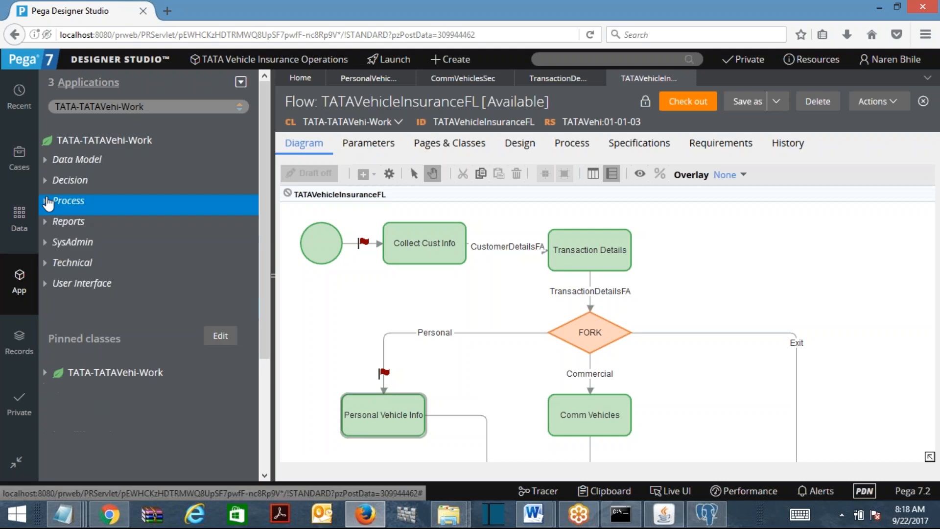
left_click(56, 286)
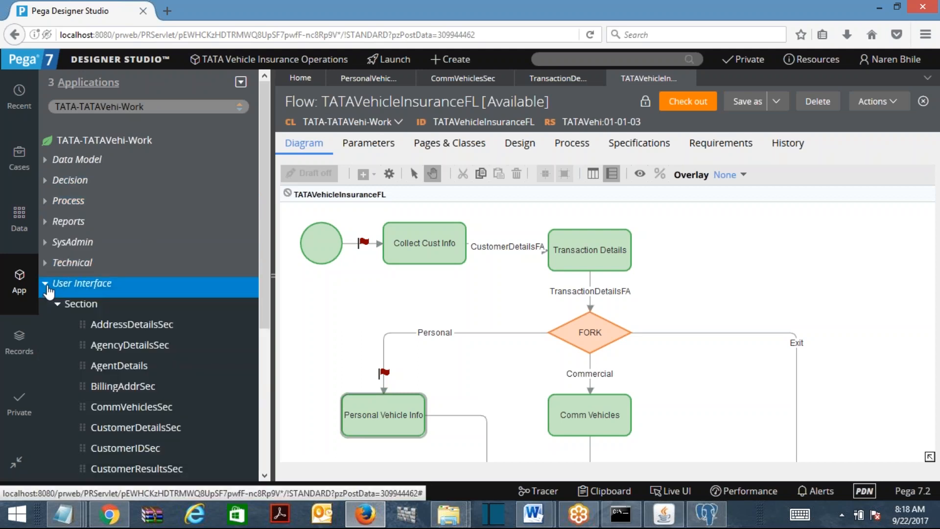
left_click(112, 328)
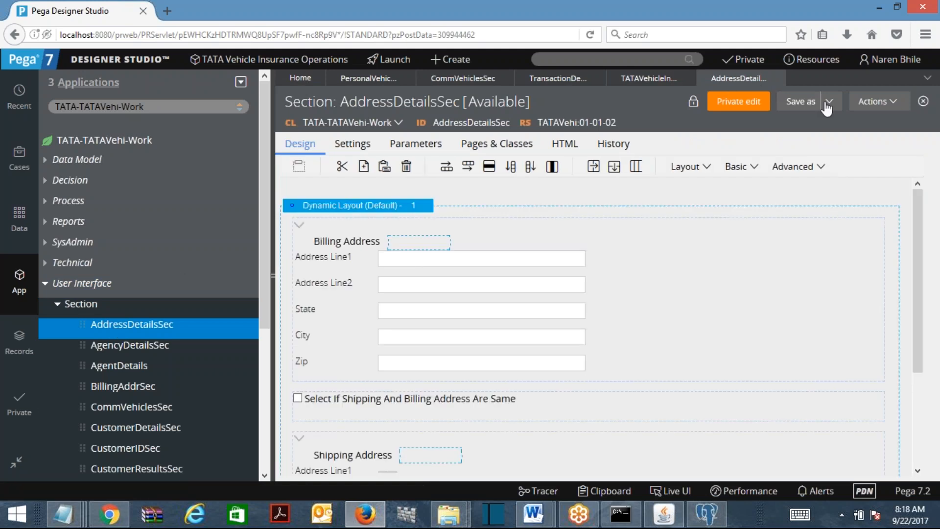
left_click(829, 101)
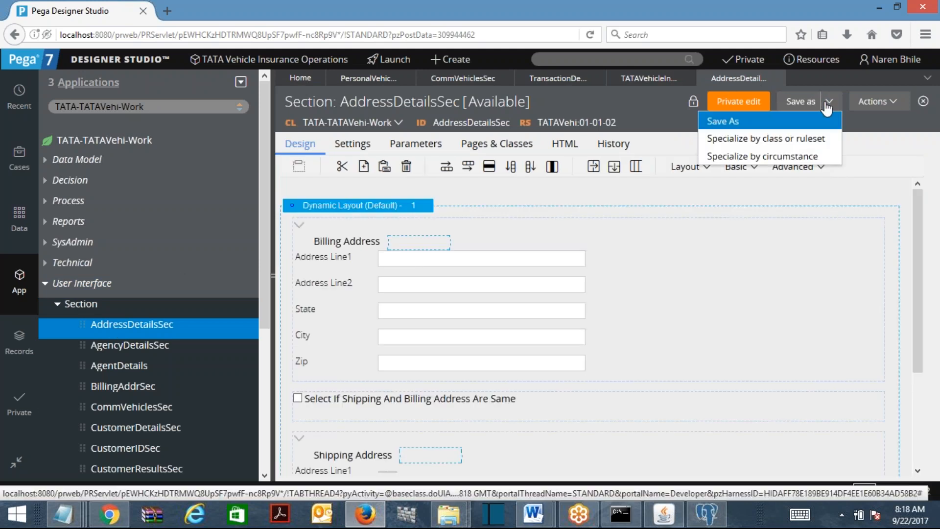
left_click(777, 158)
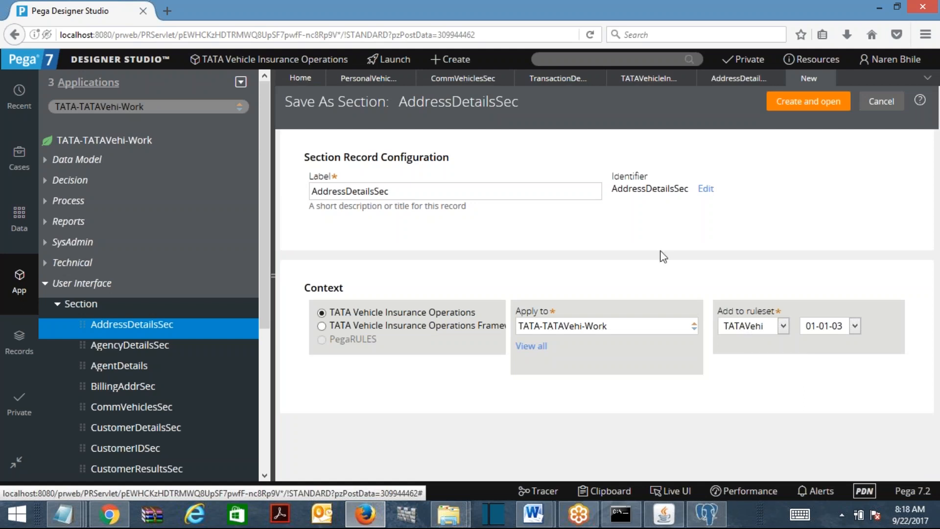
Cancel the Save As form and reopen the AddressDetailsSec save options list
left_click(784, 101)
left_click(830, 105)
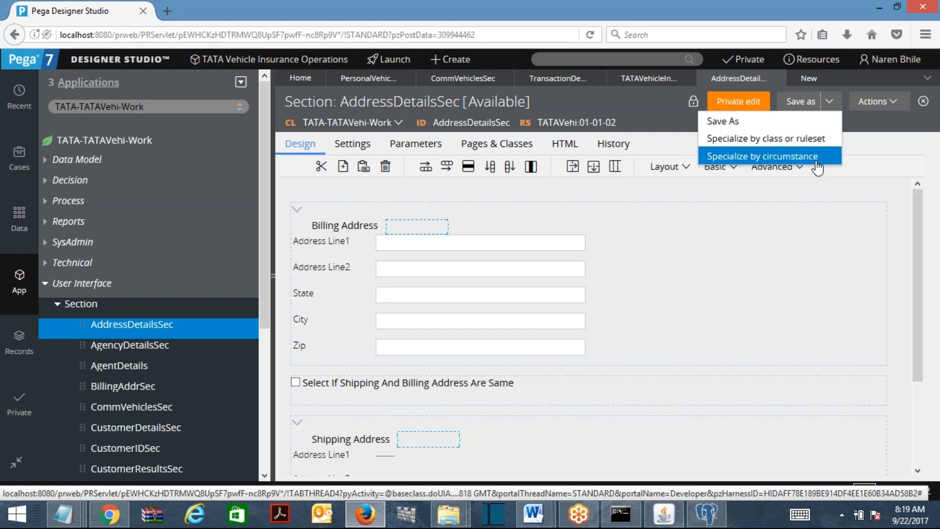
Choose Specialize by circumstance for AddressDetailsSec, circumstancing by Property and Date
left_click(694, 275)
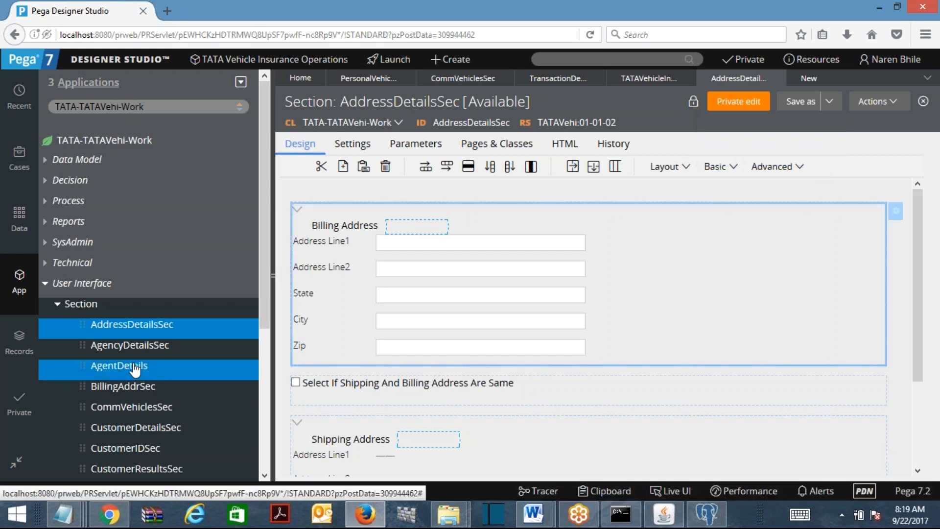
left_click(830, 101)
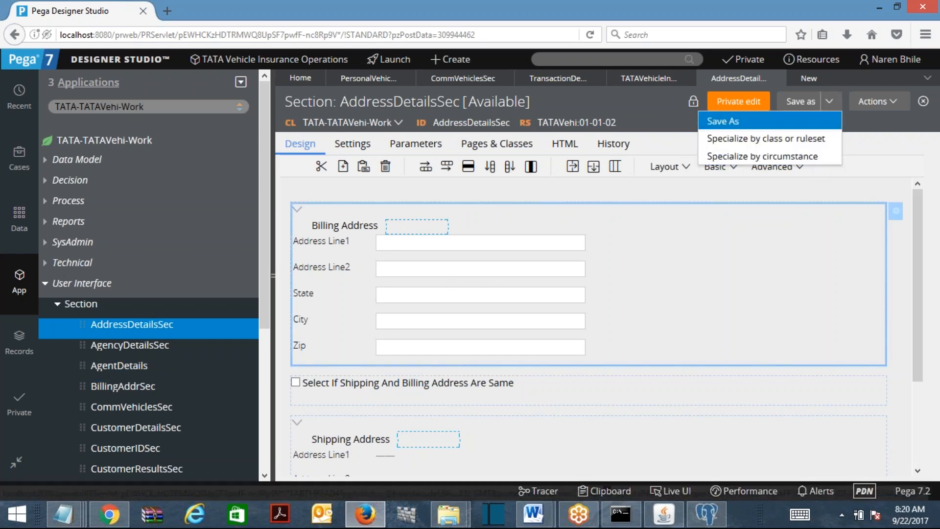
left_click(766, 156)
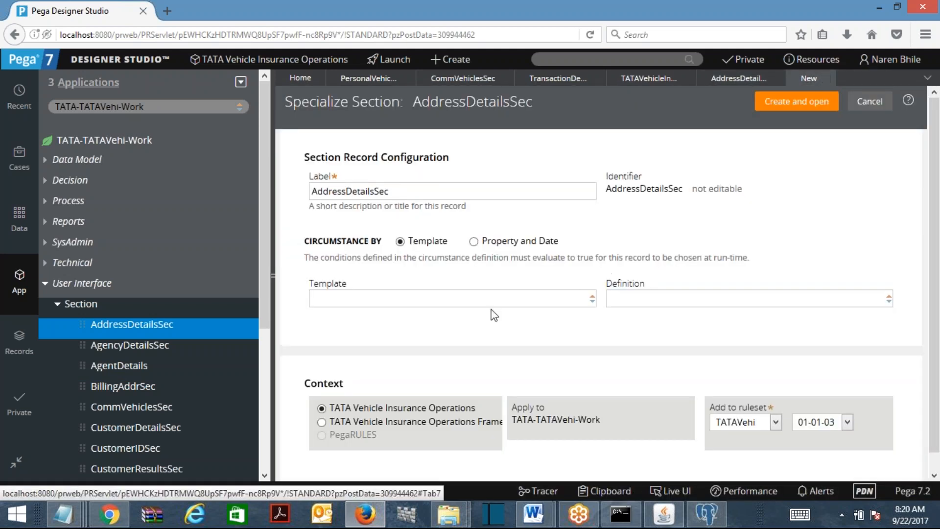
left_click(475, 241)
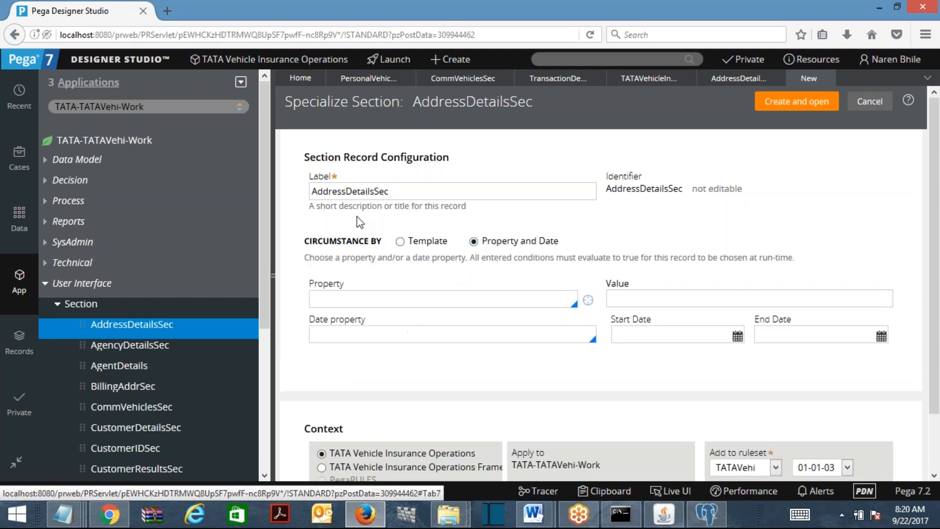
left_click_drag(303, 236, 890, 376)
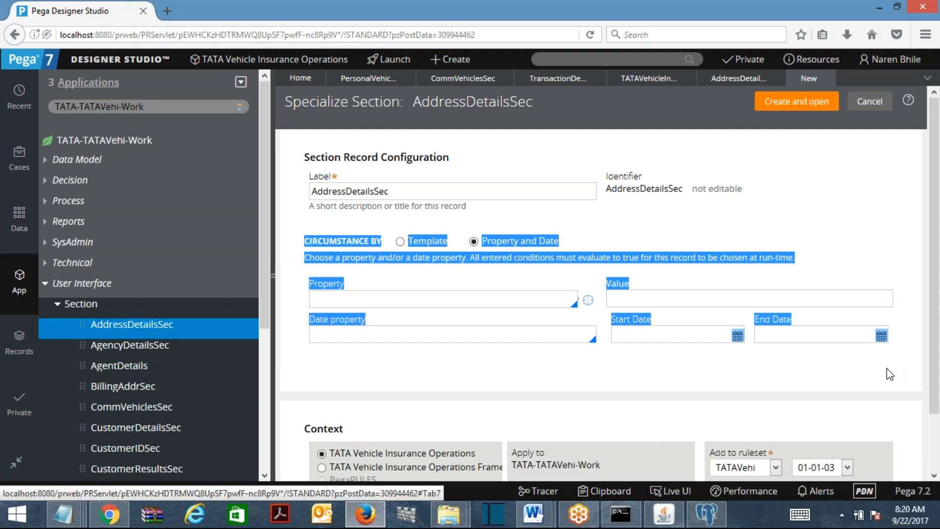
left_click(417, 195)
scroll(808, 417, "down", 2)
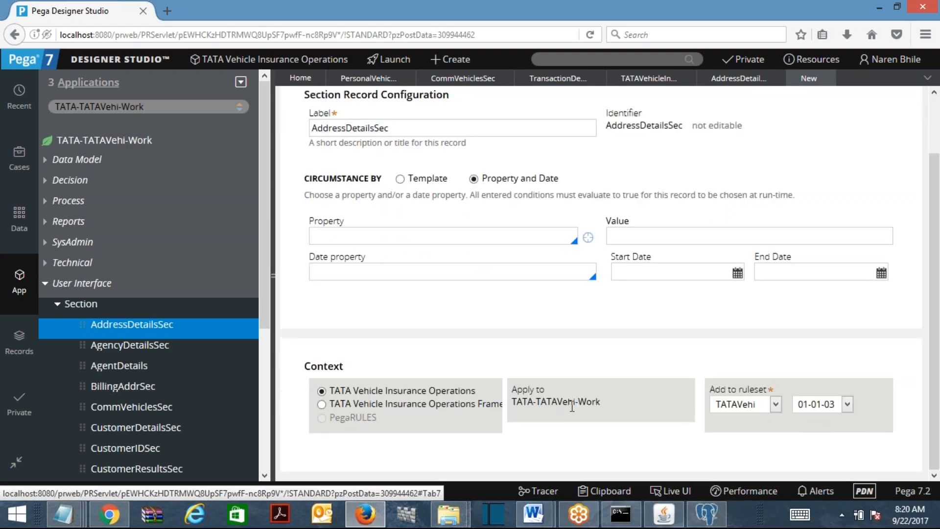
Set the circumstance property to .Age with value 35
left_click(393, 238)
type(".")
left_click(351, 296)
left_click(681, 232)
type("jhgjh")
scroll(929, 130, "up", 2)
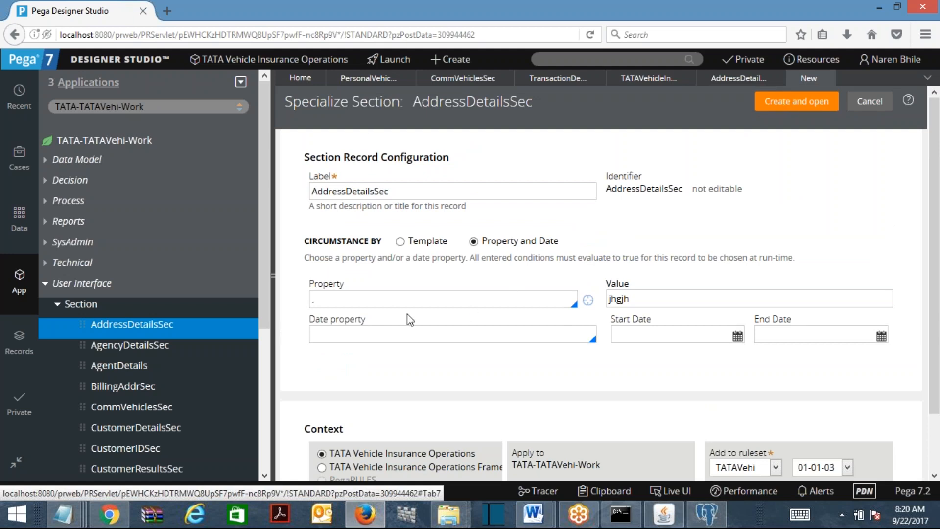
left_click(439, 294)
type("age")
key("Return")
double_click(648, 294)
type("35")
left_click_drag(407, 192, 302, 192)
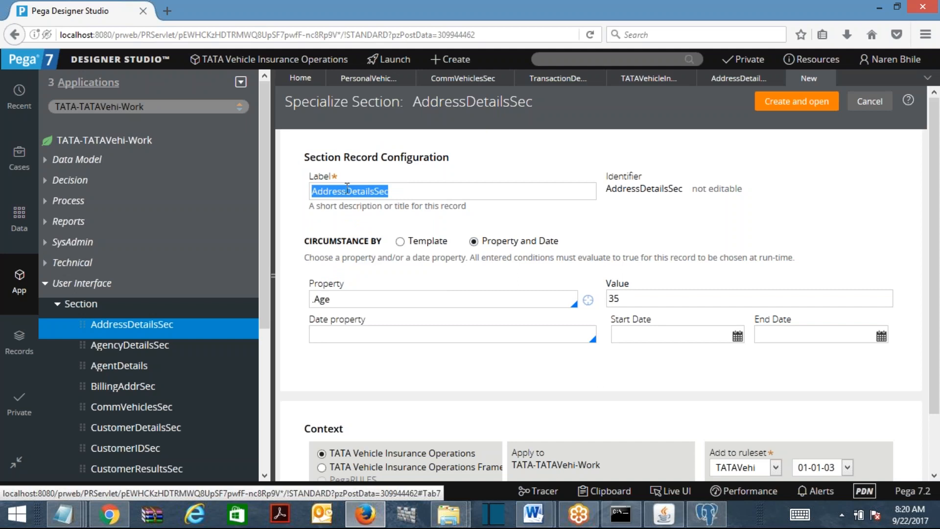
left_click(498, 300)
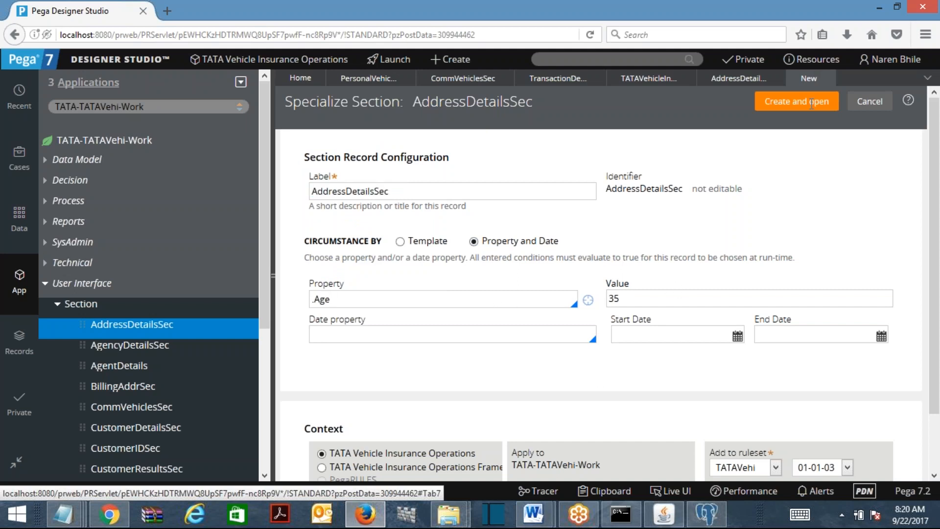
Create and open the .Age = 35 AddressDetailsSec in ruleset TATAVehi:01-01-03
left_click(777, 107)
left_click(794, 107)
left_click(795, 108)
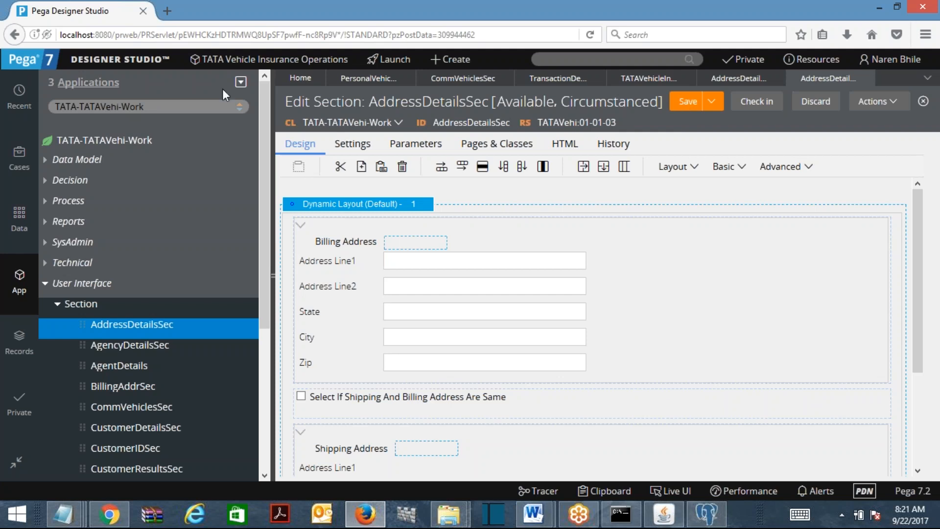
Refresh App Explorer, expand AddressDetailsSec's versions, and open its Base version
left_click(241, 84)
left_click(284, 97)
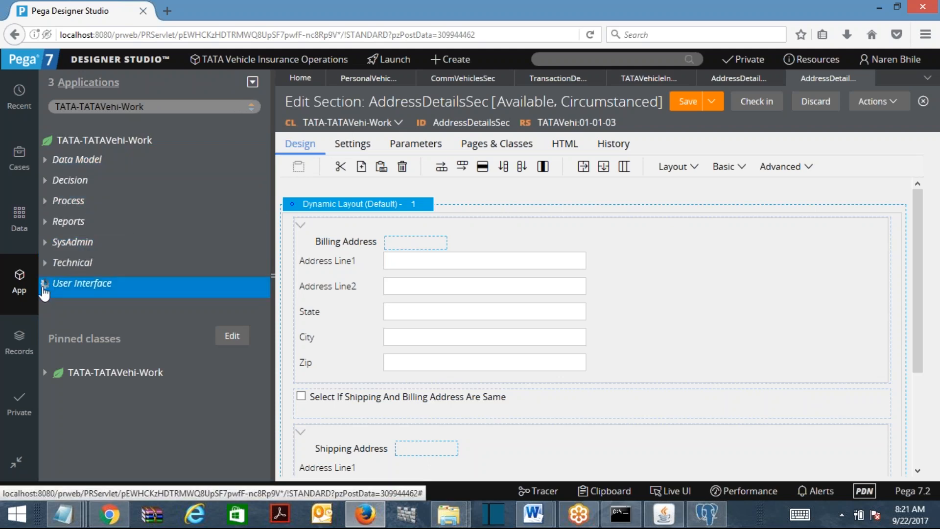
left_click(71, 292)
left_click(72, 303)
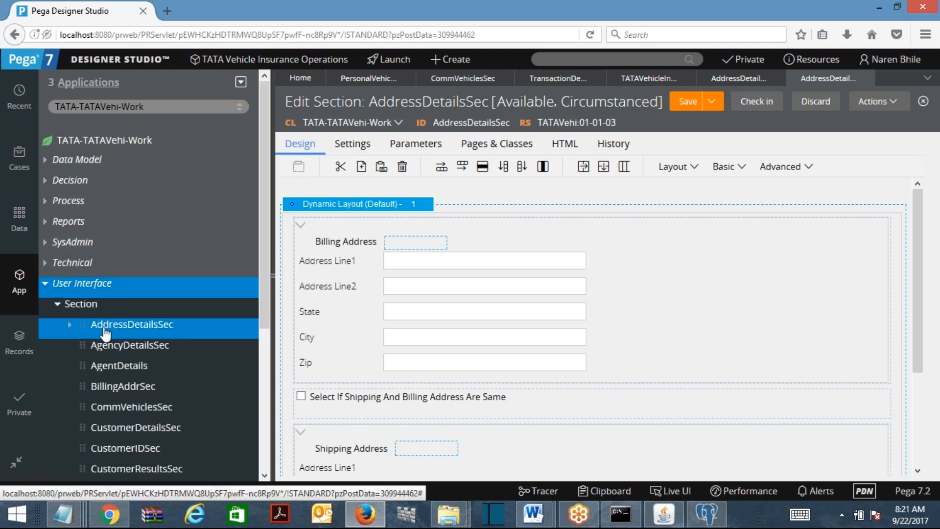
left_click(70, 325)
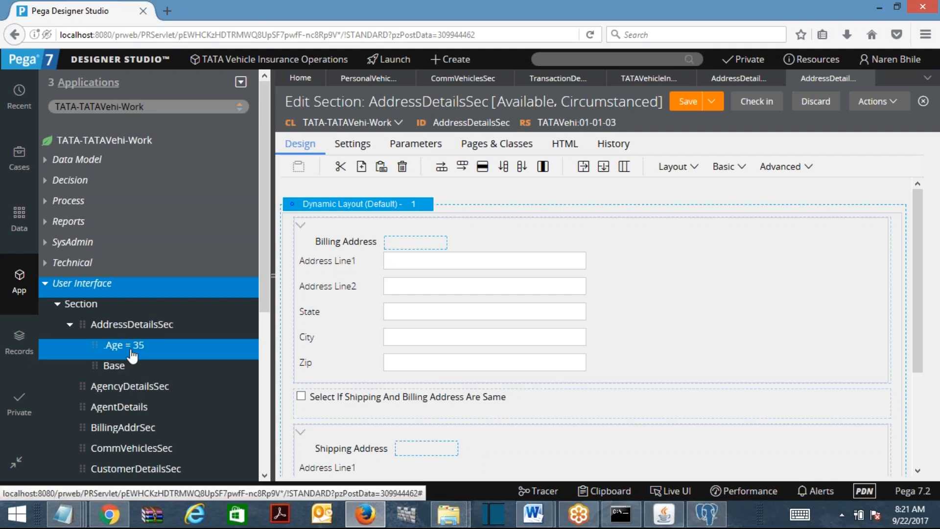
left_click(117, 366)
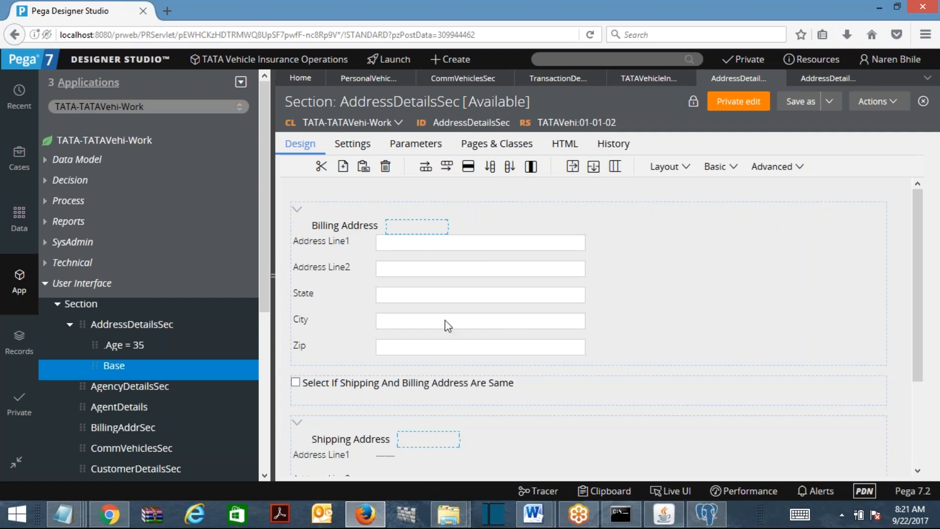
Remove the Billing Address layout and same-address checkbox row from the .Age = 35 AddressDetailsSec, then save
left_click(133, 348)
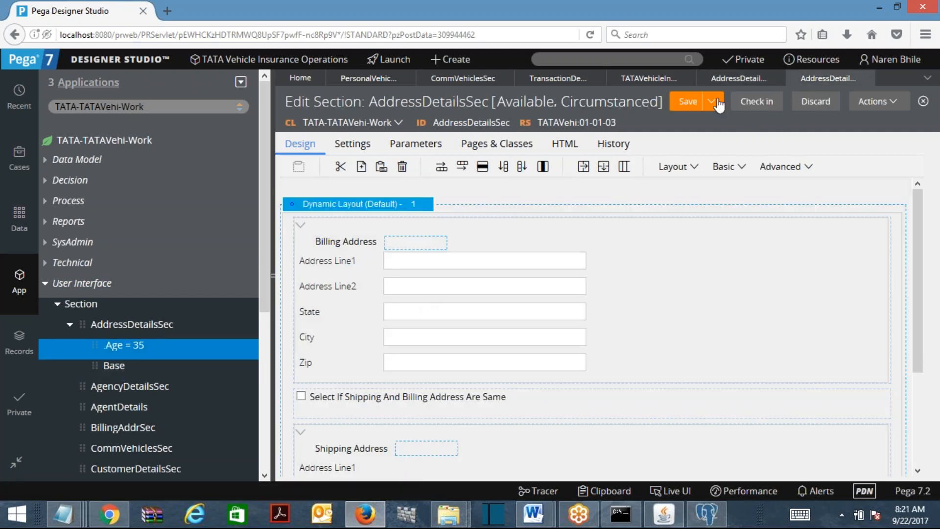
left_click(425, 300)
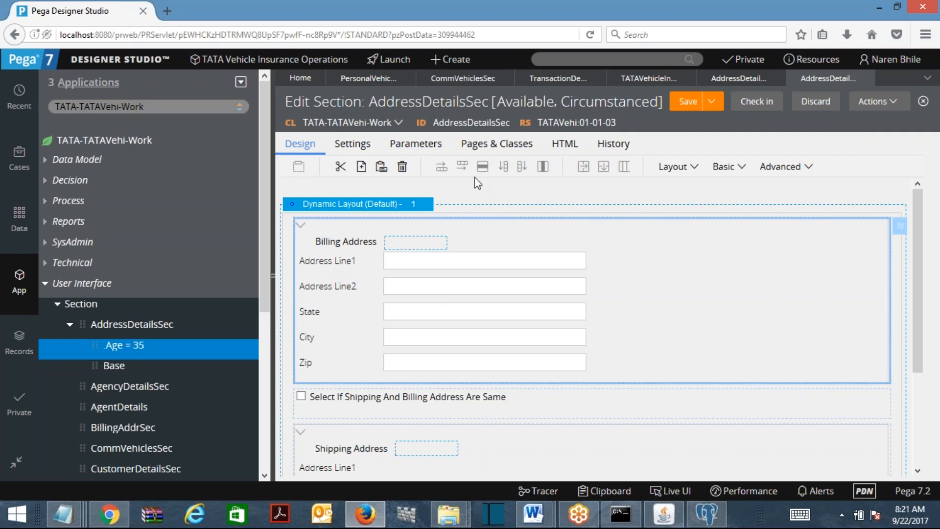
left_click(403, 168)
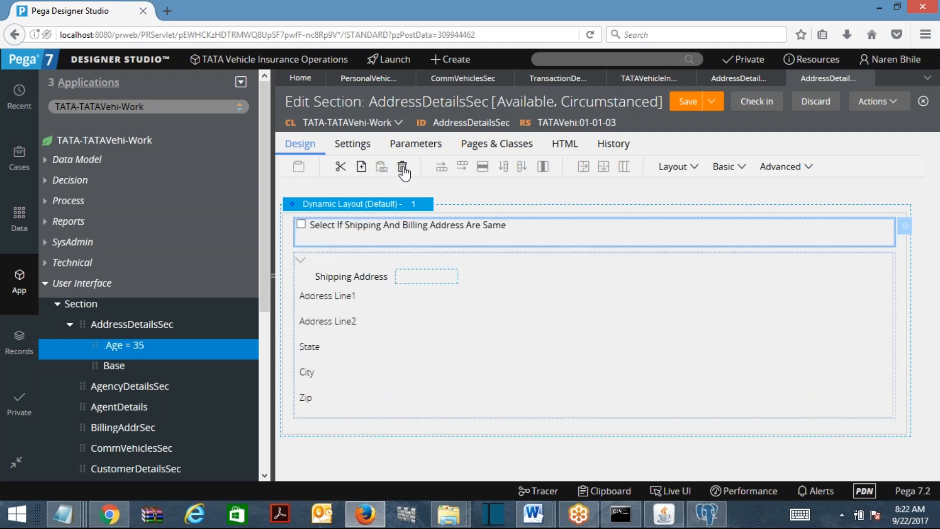
left_click(403, 168)
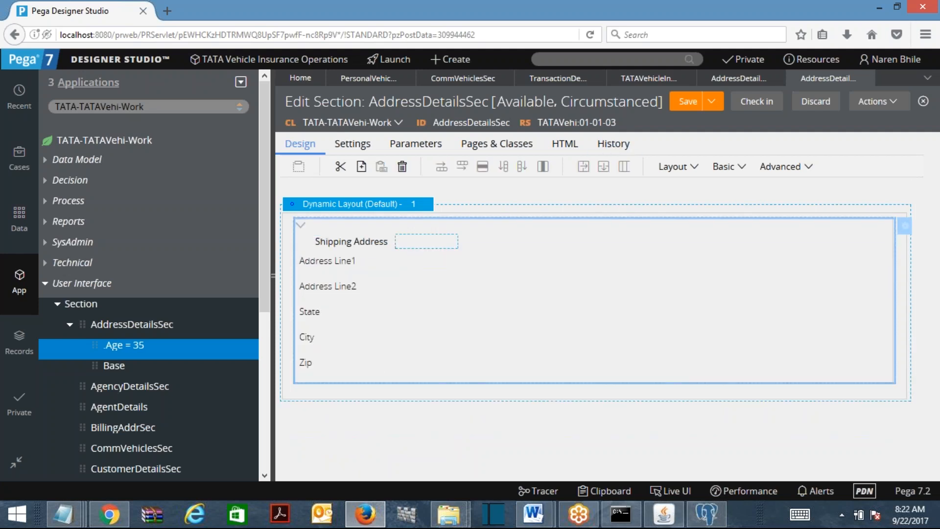
left_click(696, 110)
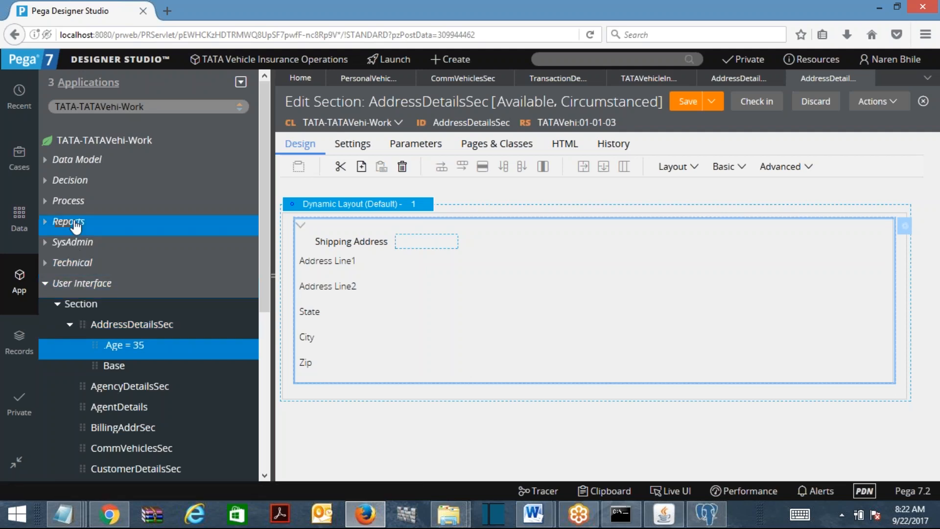
Create a new Process flow action labelled 'fds' and open it
right_click(69, 204)
mouse_move(76, 216)
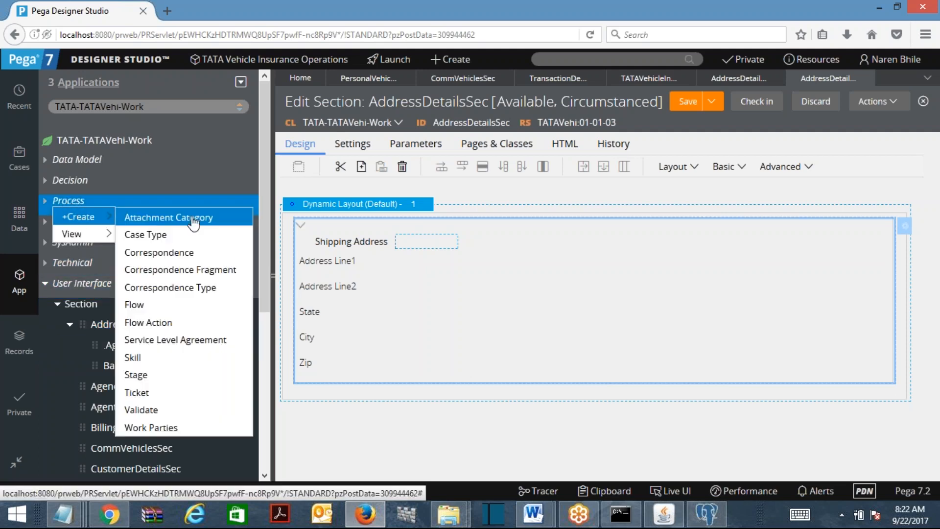
left_click(215, 305)
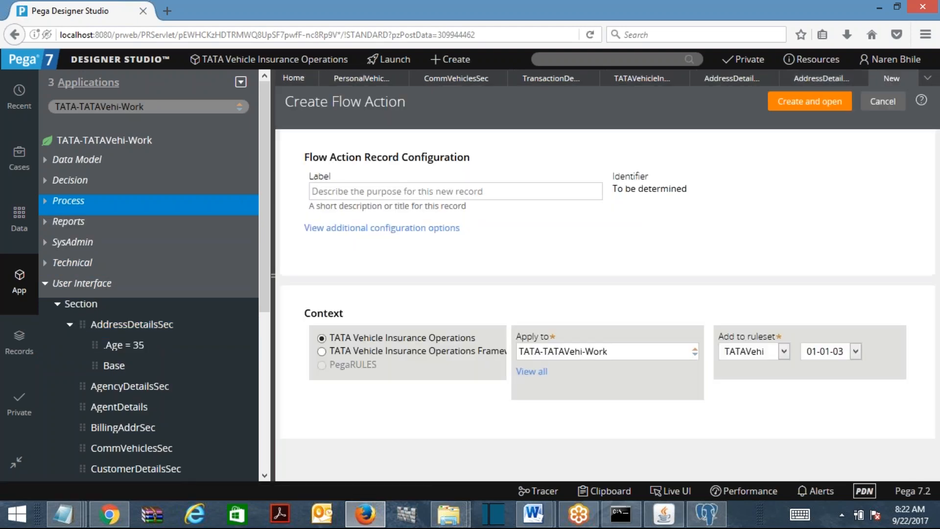
left_click(385, 192)
type("fds")
left_click(811, 101)
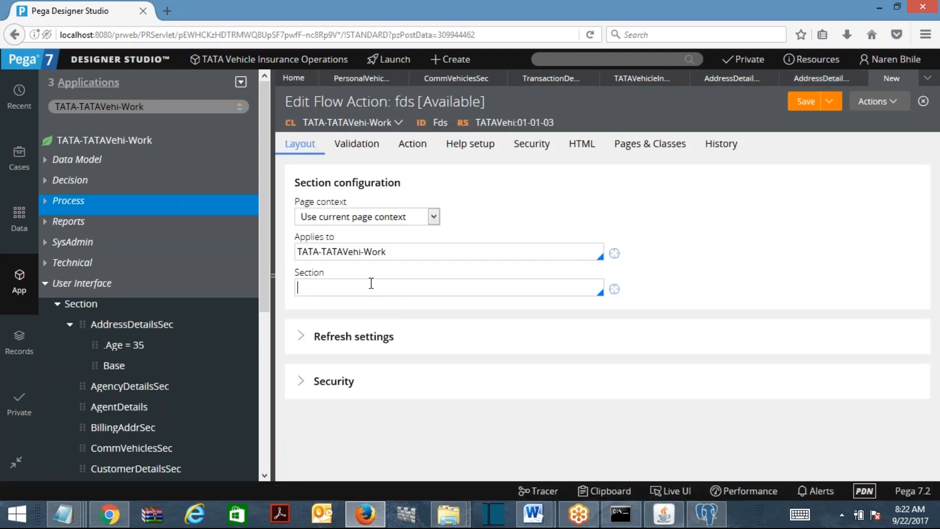
Set the fds flow action's section to AddressDetailsSec and return to the circumstanced section
left_click(372, 285)
type("add")
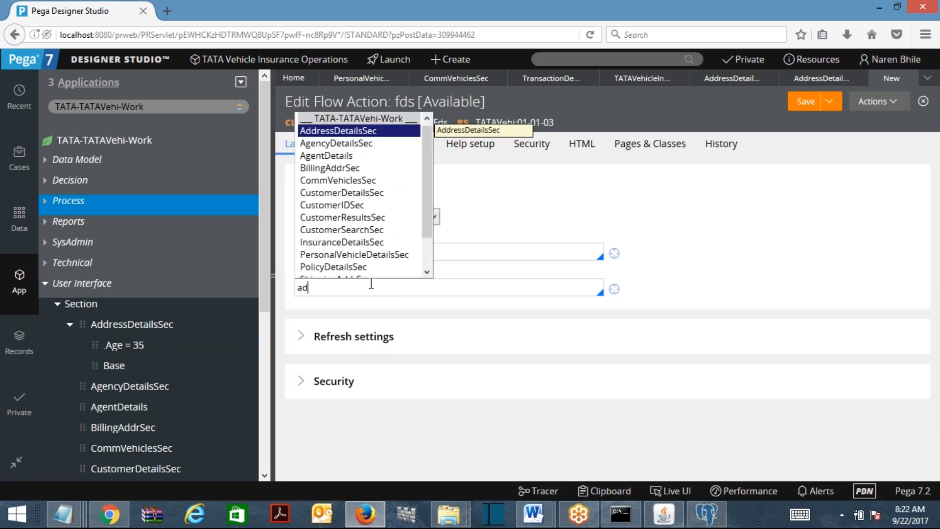
key("Return")
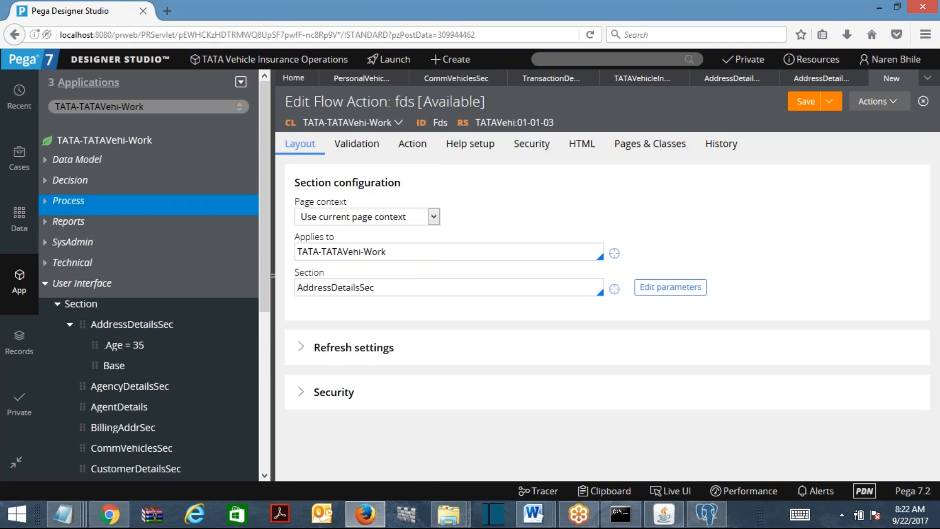
left_click(818, 79)
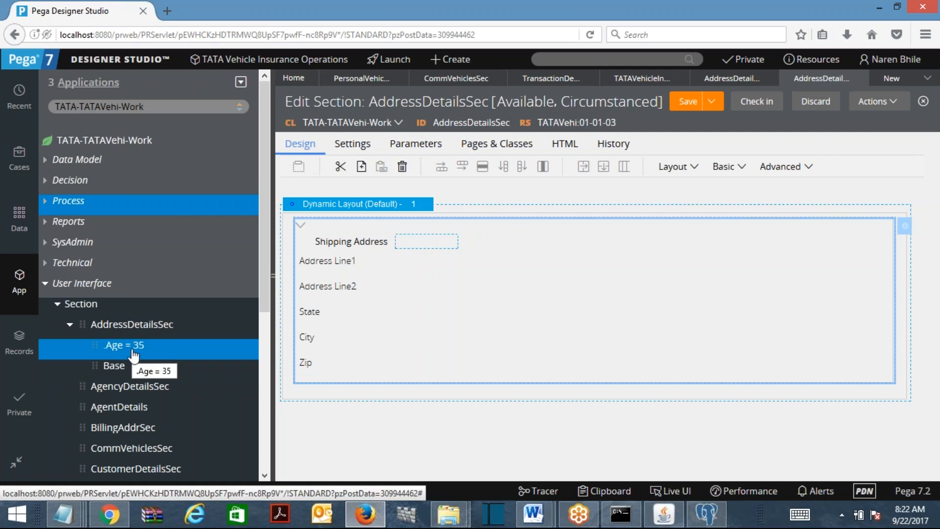
Check the section named in fds, then open the .Age = 35 and Base AddressDetailsSec versions
left_click(890, 78)
double_click(338, 288)
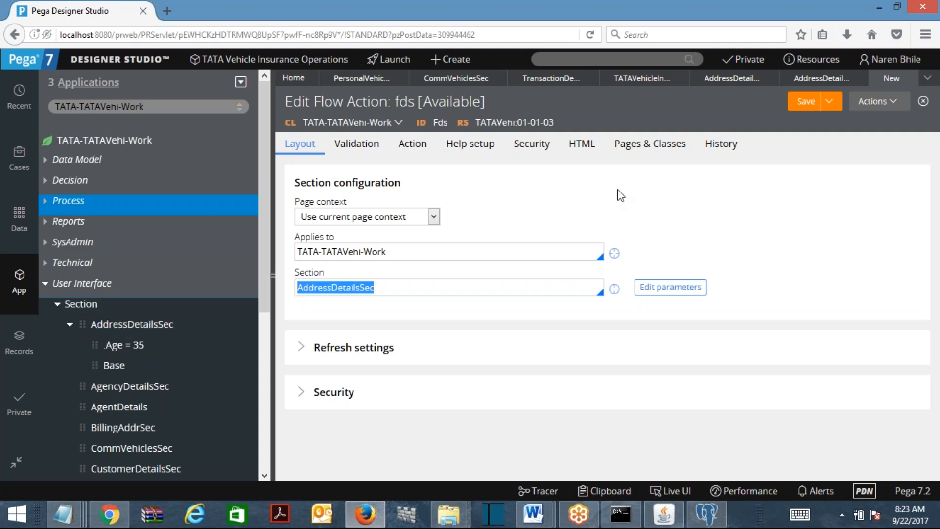
left_click(125, 350)
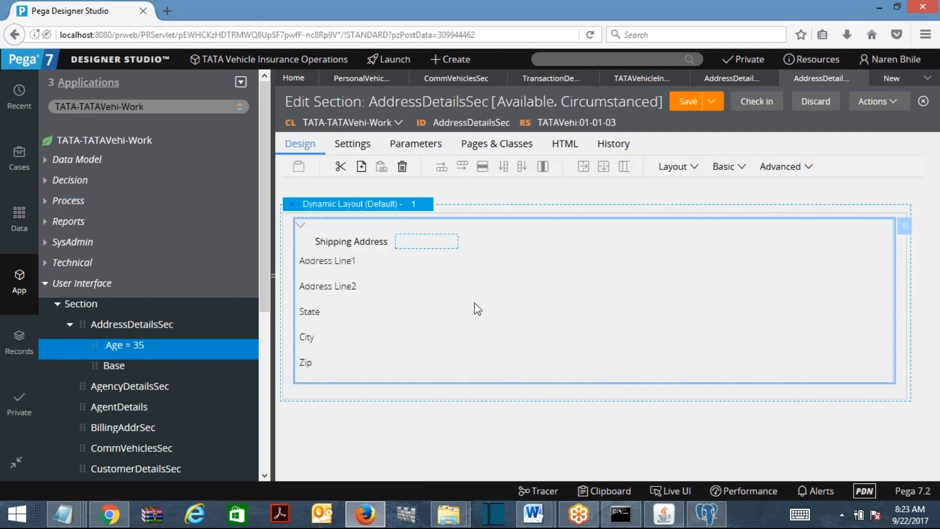
left_click(115, 369)
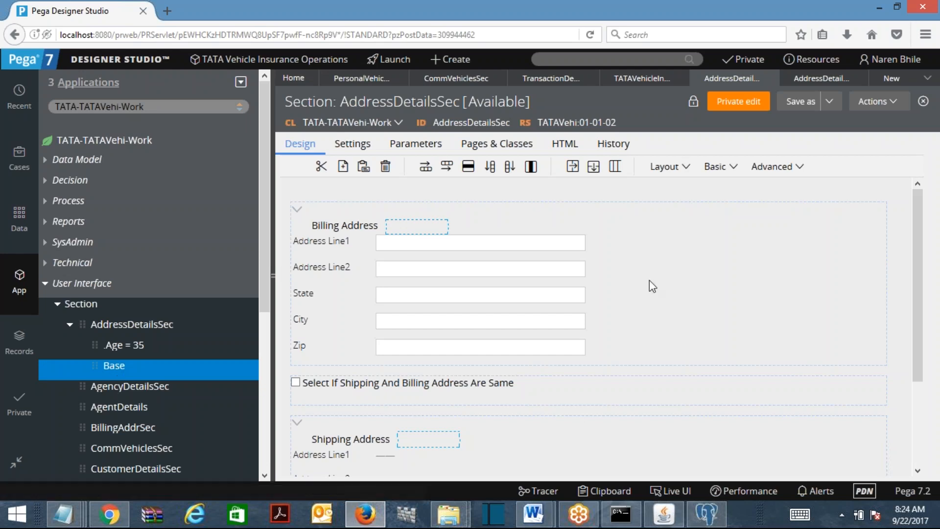
Open activity Act1 under Technical > Activity and choose Specialize by circumstance for it
left_click(829, 101)
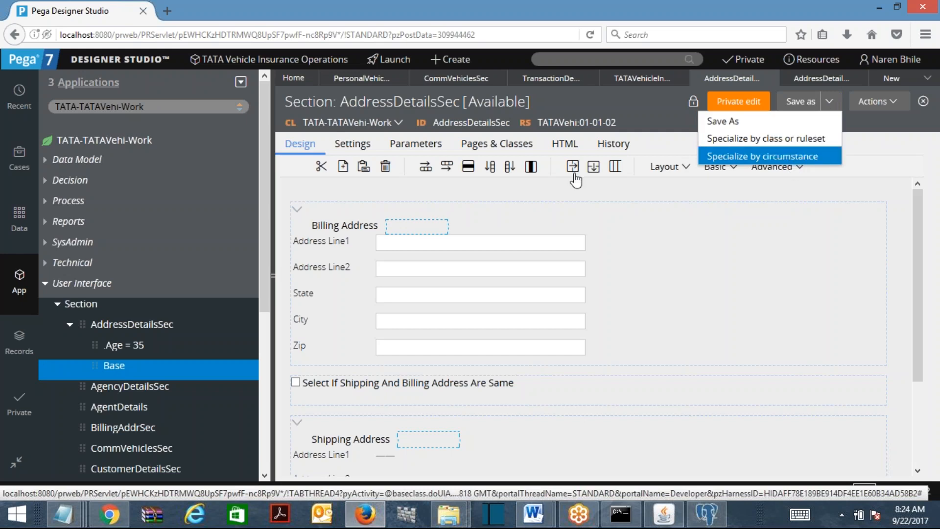
left_click(66, 264)
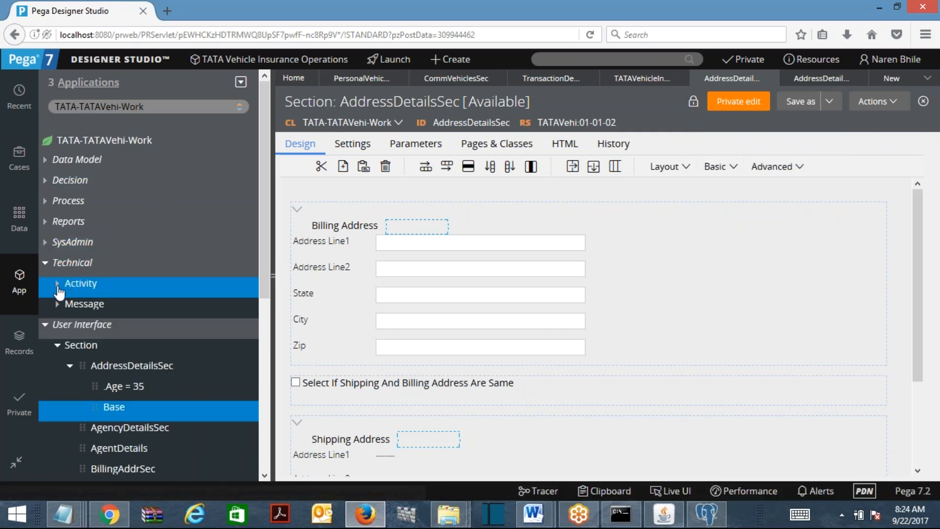
left_click(68, 286)
left_click(100, 306)
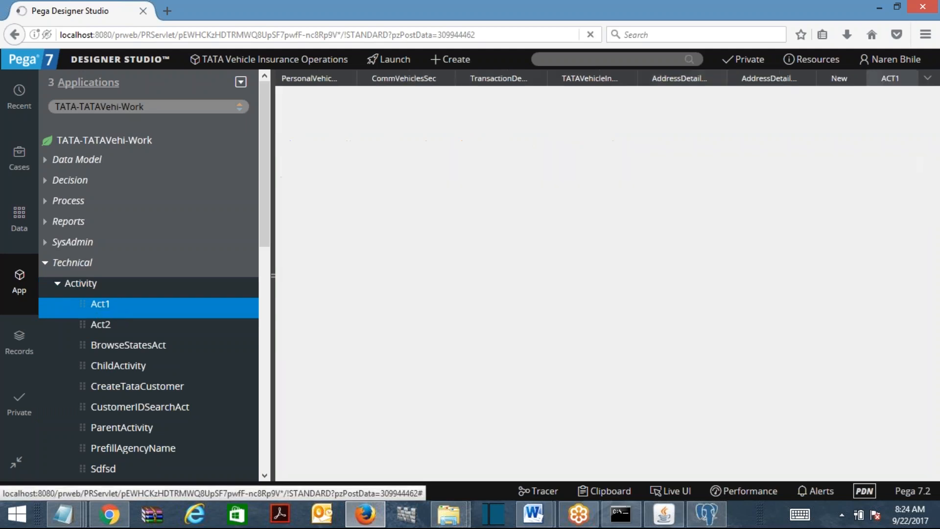
left_click(829, 101)
left_click(764, 157)
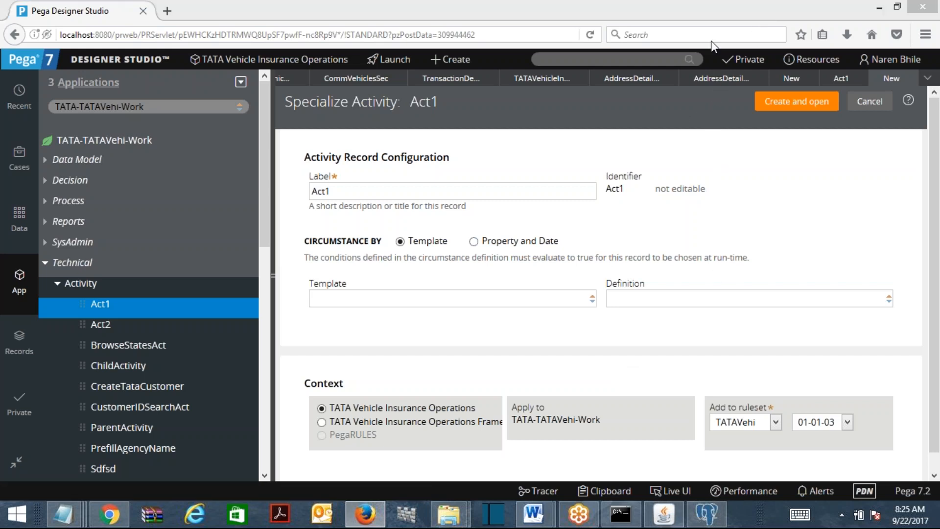
Close the Act1 circumstance form and the fds flow action, discarding its unsaved changes
left_click(908, 80)
left_click(860, 79)
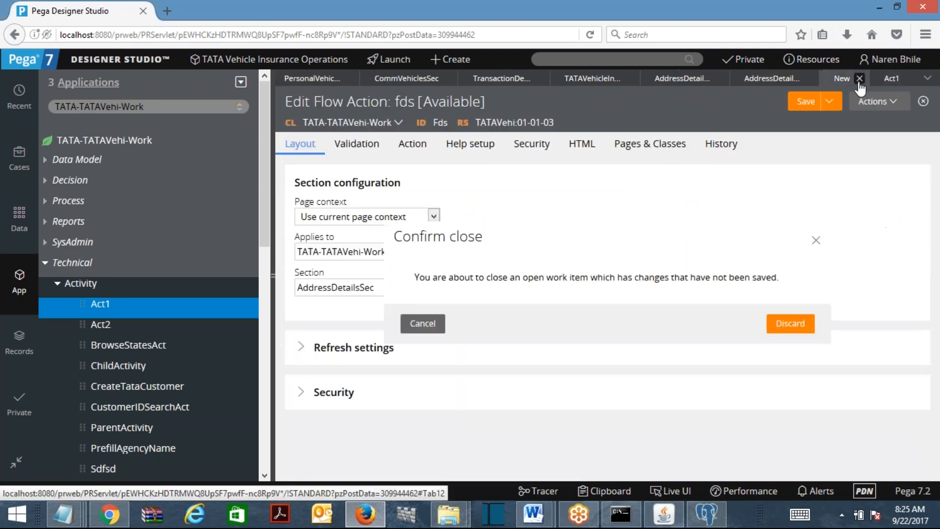
left_click(784, 326)
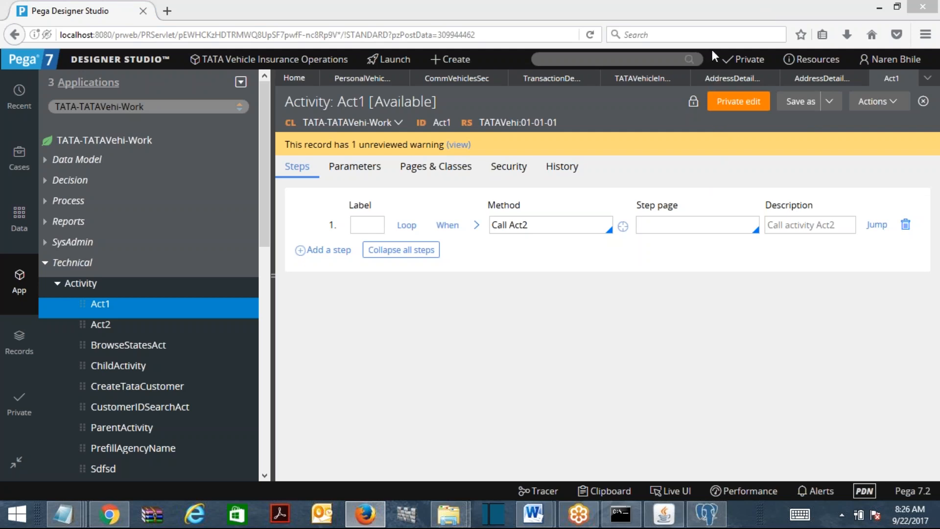
left_click(606, 58)
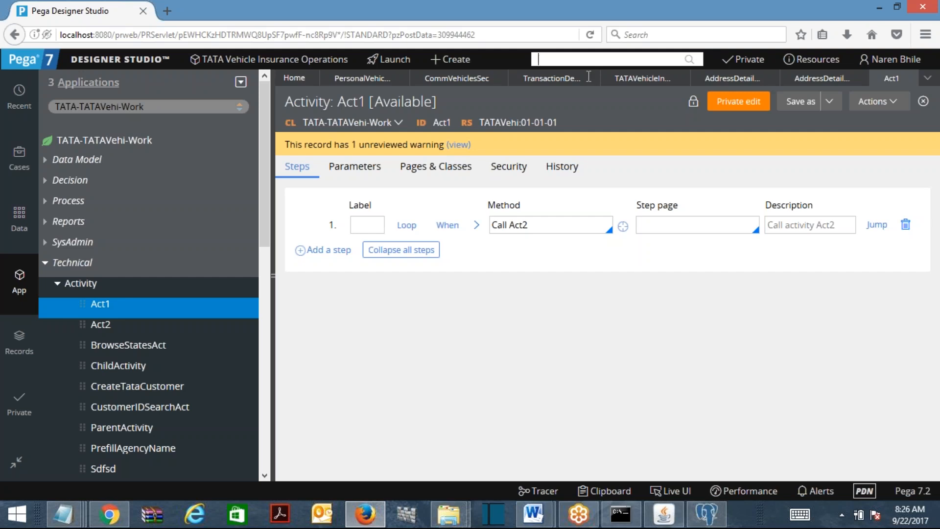
In the Word notes, type 'creating Multiple Variants of a single rule', fixing the Varients misspelling
mouse_move(539, 509)
left_click(592, 463)
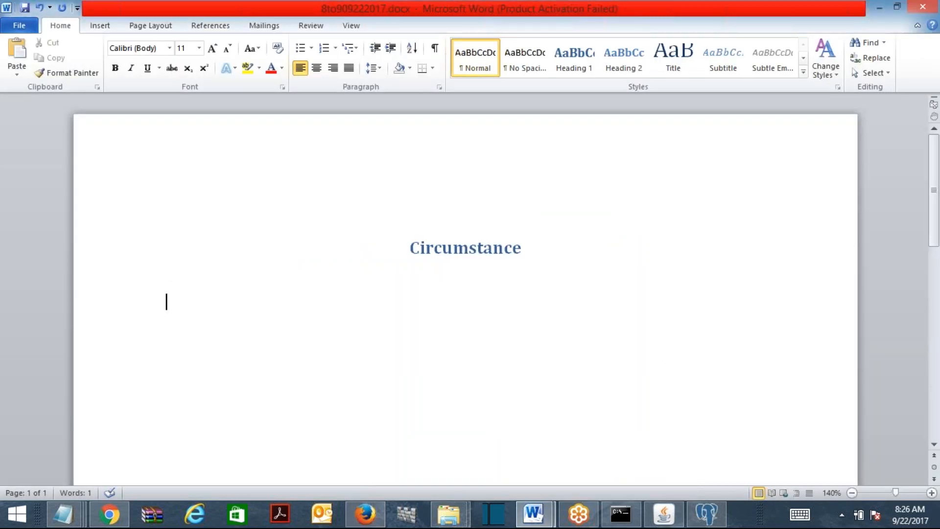
type("creating Multi")
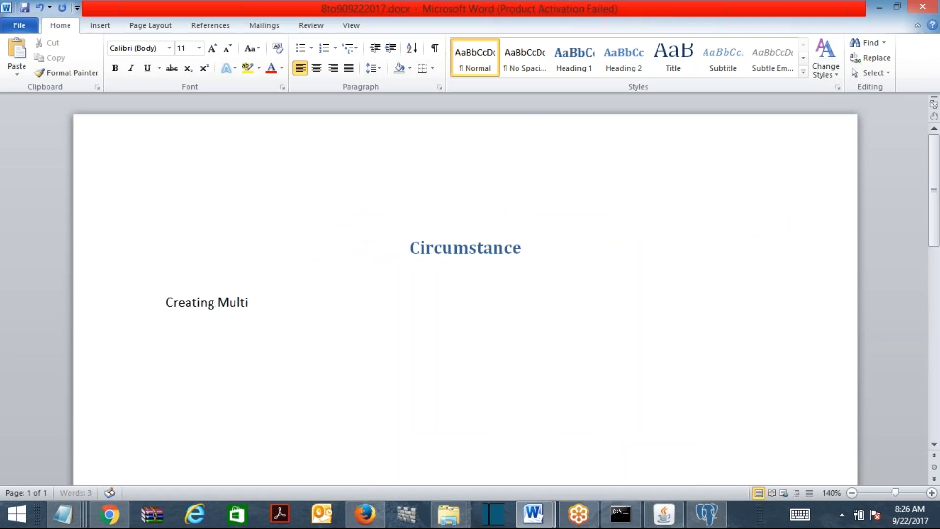
type("ple Varients")
right_click(296, 306)
left_click(203, 73)
type("of a single rule")
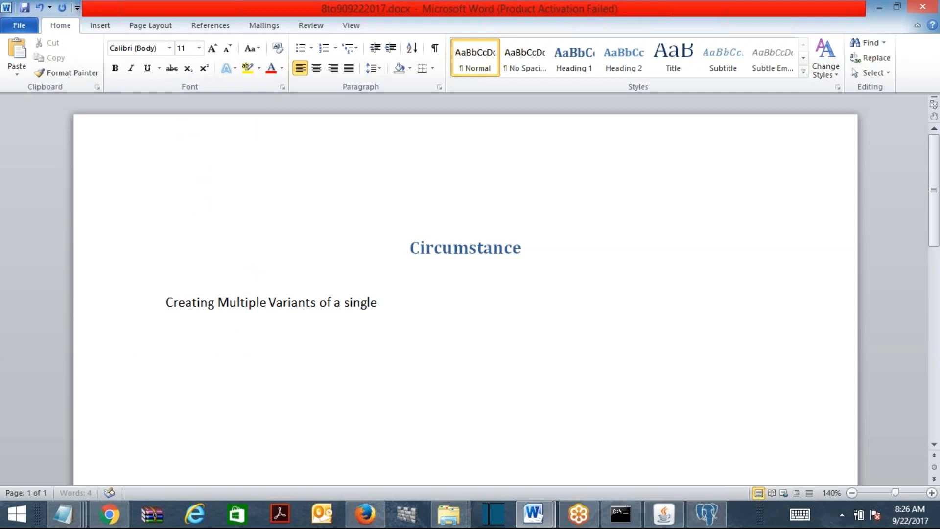
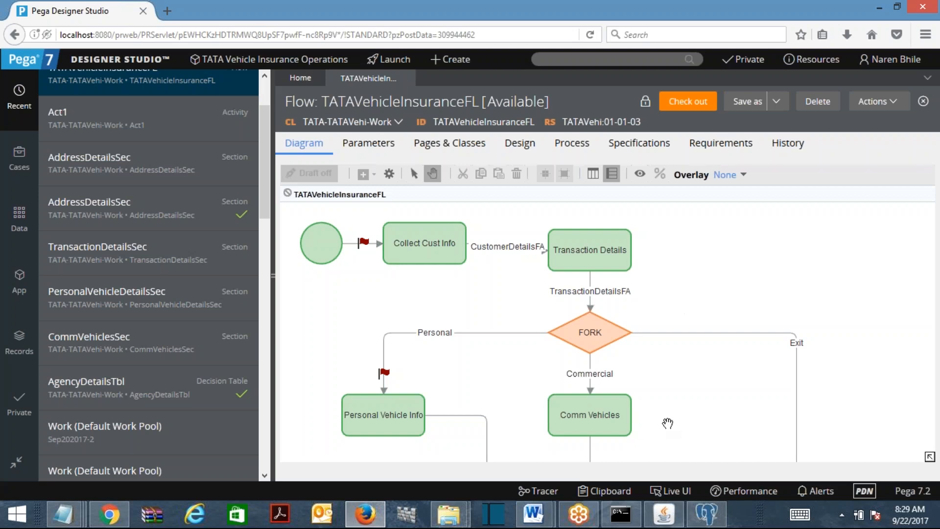
Add the line 'rewrite the functionality of Decision Tree, using Circumstance.' to the Word notes and save
mouse_move(534, 514)
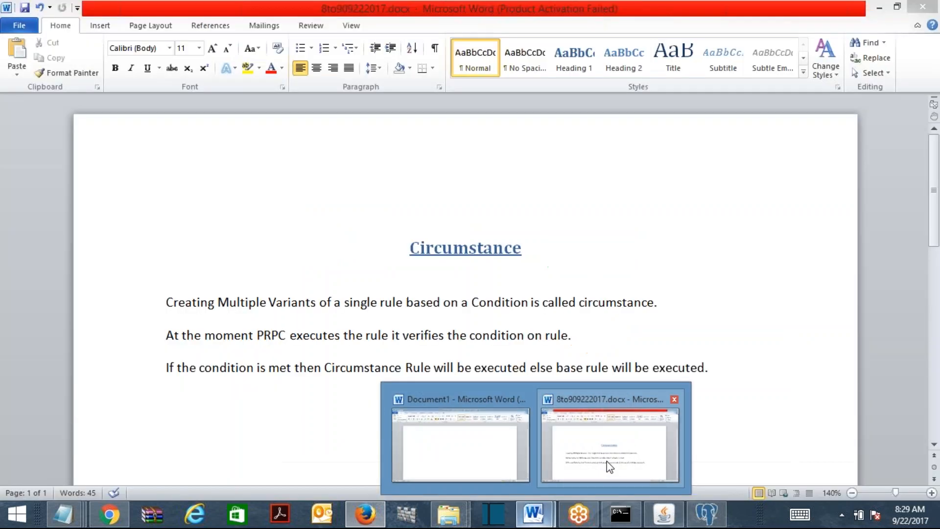
left_click(608, 468)
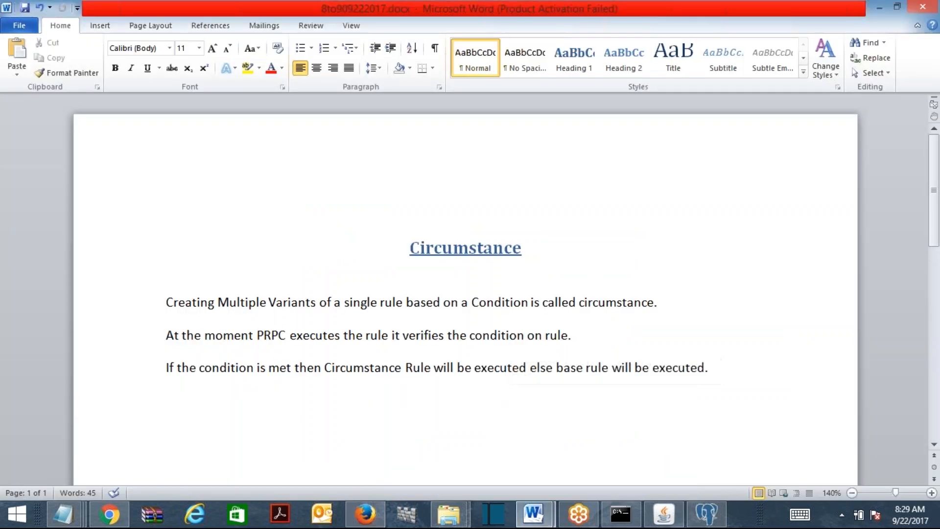
key("Return")
key("Return")
type("re")
type("write th")
type("e ")
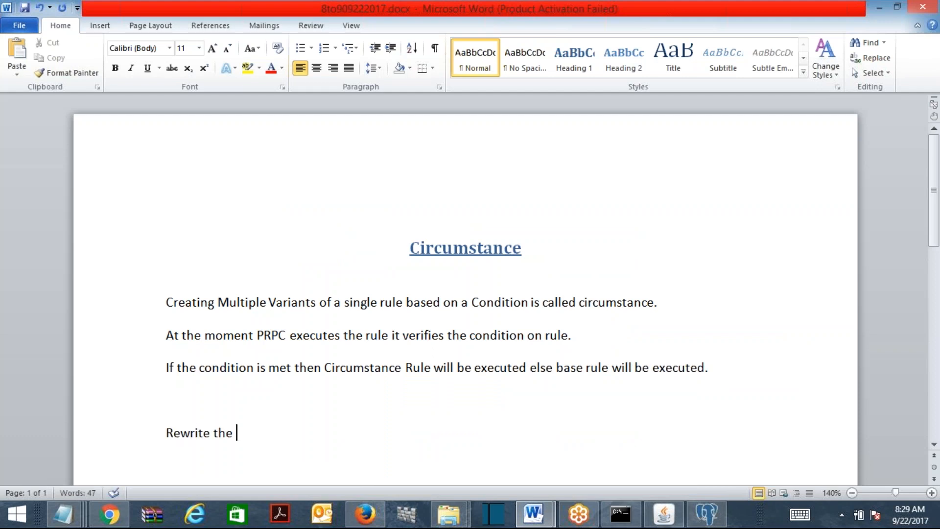
type("function")
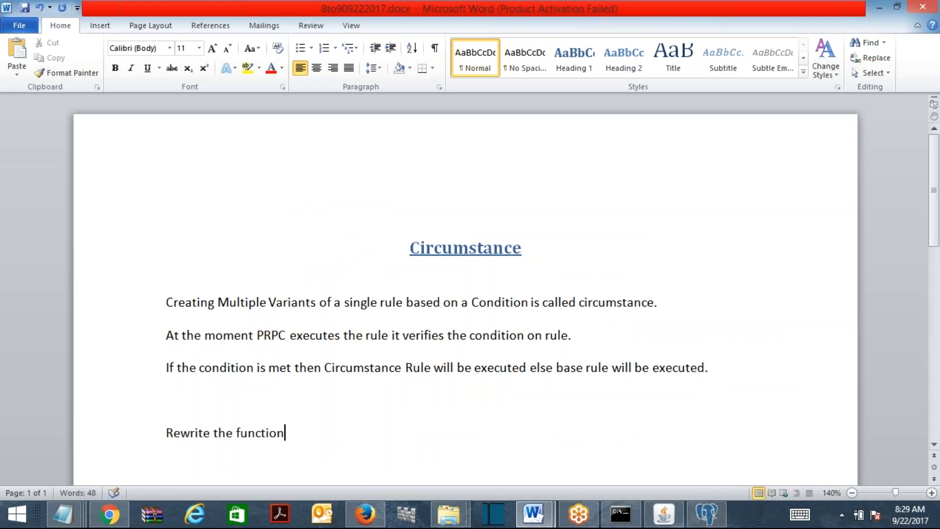
type("ality of De")
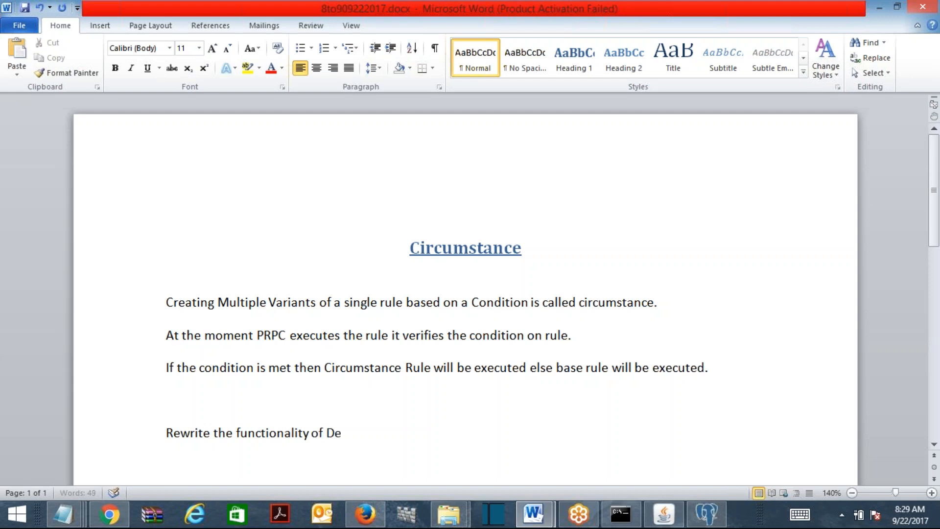
type("cision Tree")
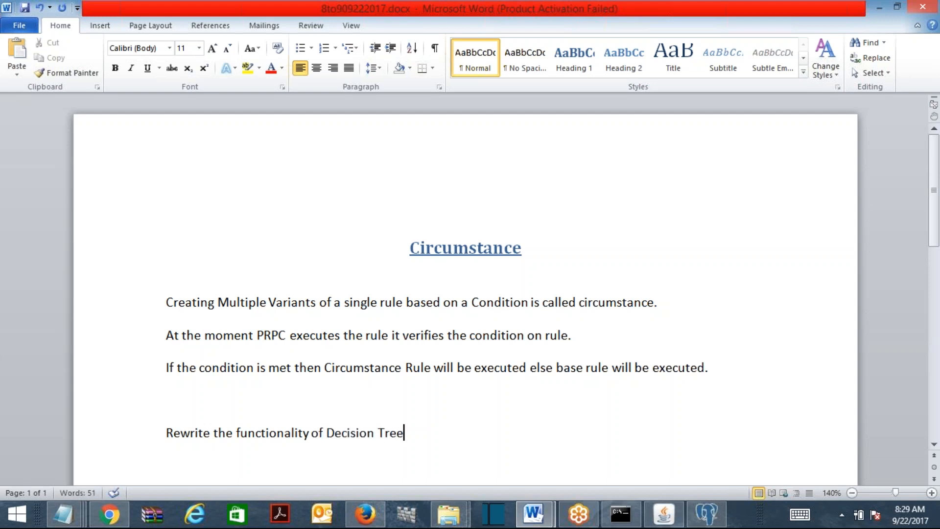
type(", using Circumstance.")
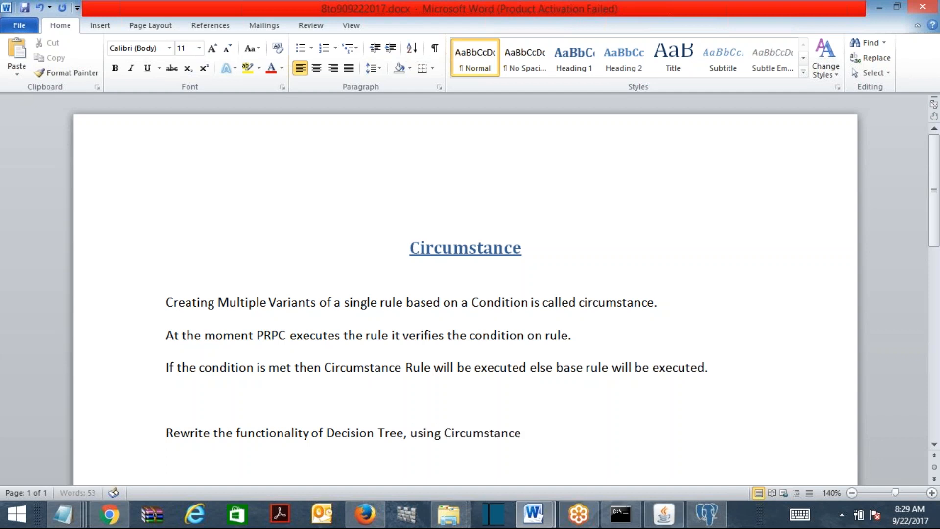
key("ctrl+s")
key("Return")
Make the Rewrite sentence bold, turn bold off for the next line, and save
left_click(167, 386)
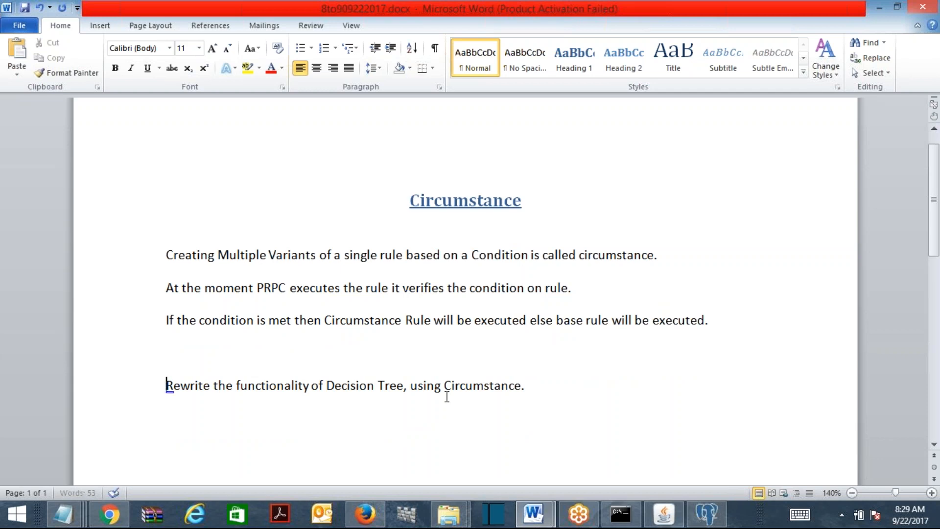
key("shift+Down")
key("ctrl+b")
left_click(583, 408)
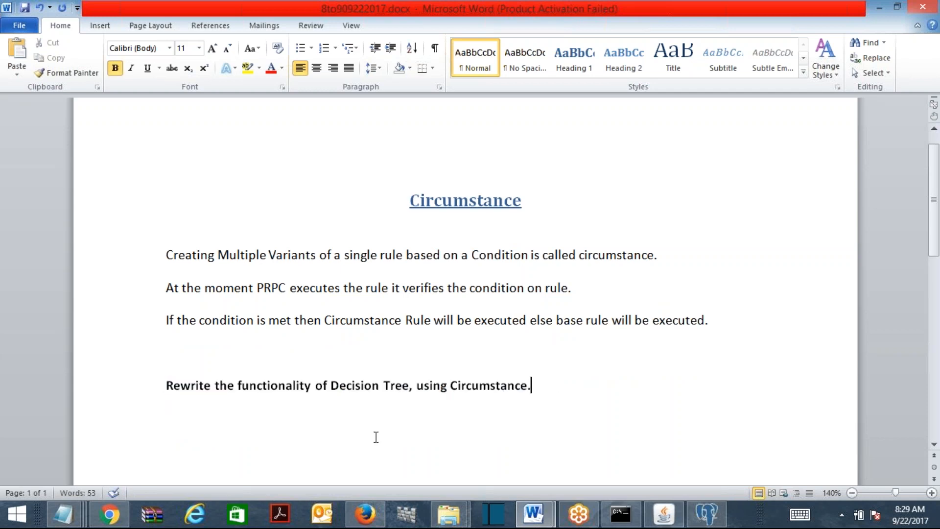
key("Down")
key("ctrl+b")
key("ctrl+s")
left_click(880, 9)
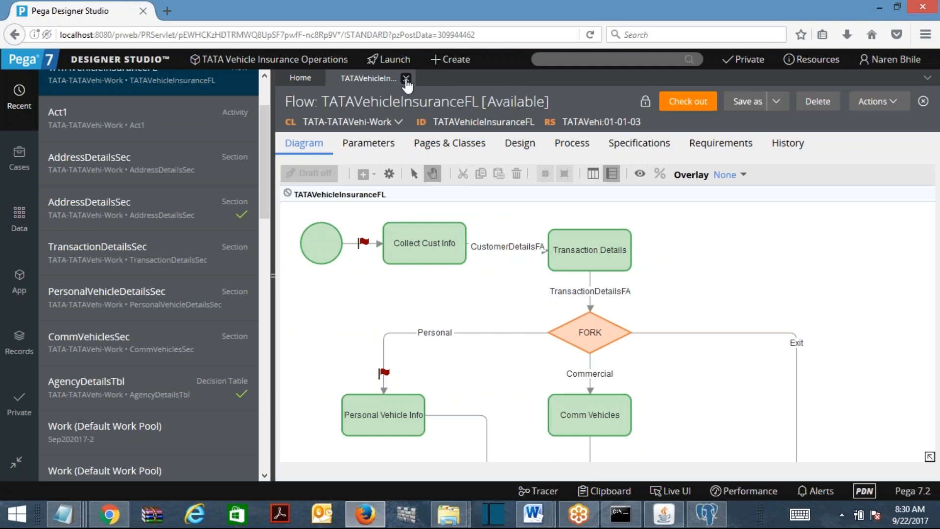
Close the TATAVehicleInsuranceFL tab and collapse Activity, Technical and User Interface in the App Explorer
left_click(406, 79)
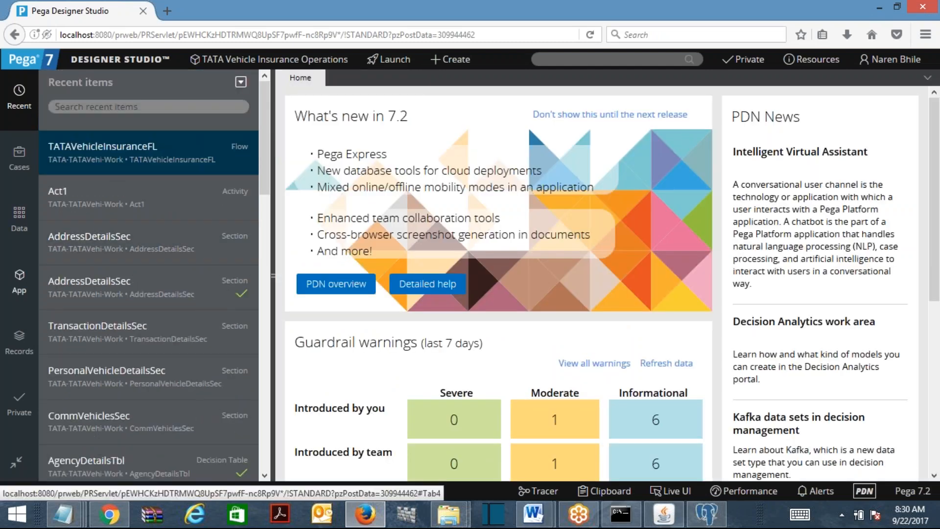
left_click(20, 282)
left_click(57, 283)
left_click(46, 264)
left_click(45, 283)
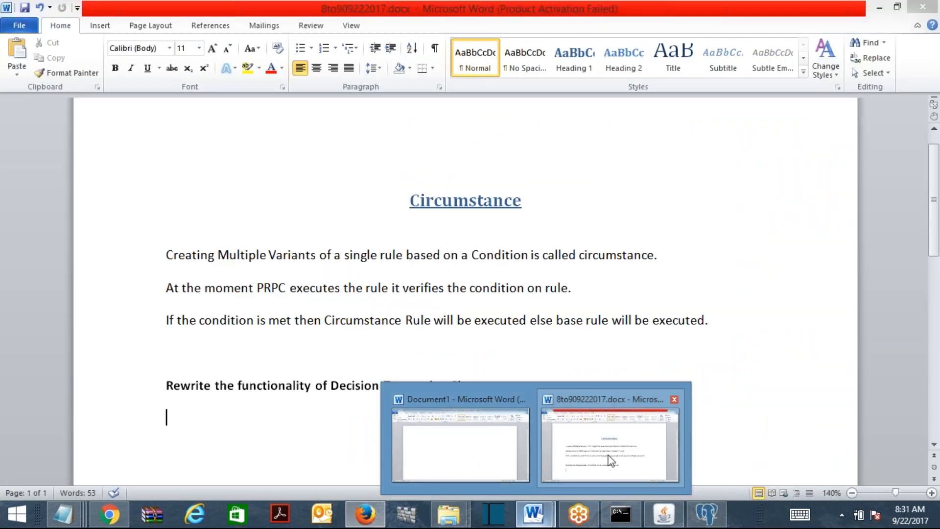
In the Word notes, start 'To implement this requirement, Circumstance', correcting the Curcumstance misspelling
left_click(609, 455)
type("To")
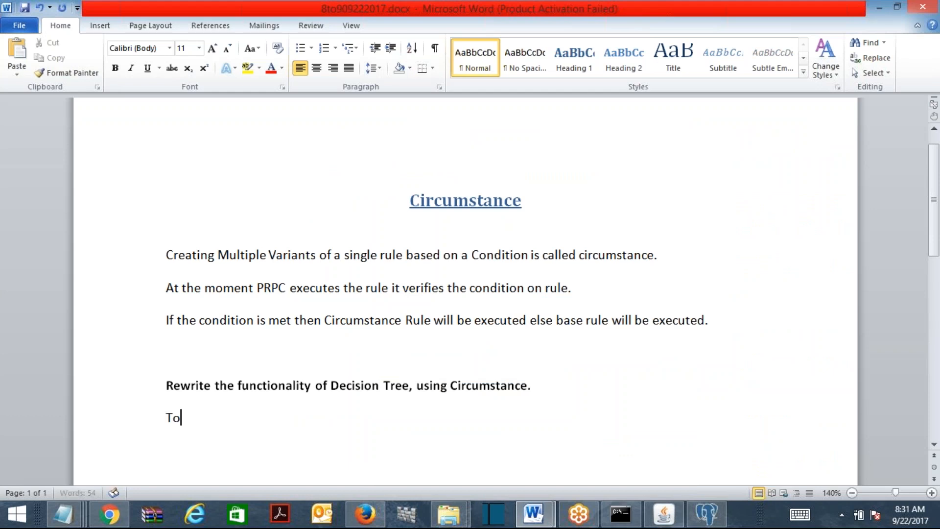
type(" implement thi")
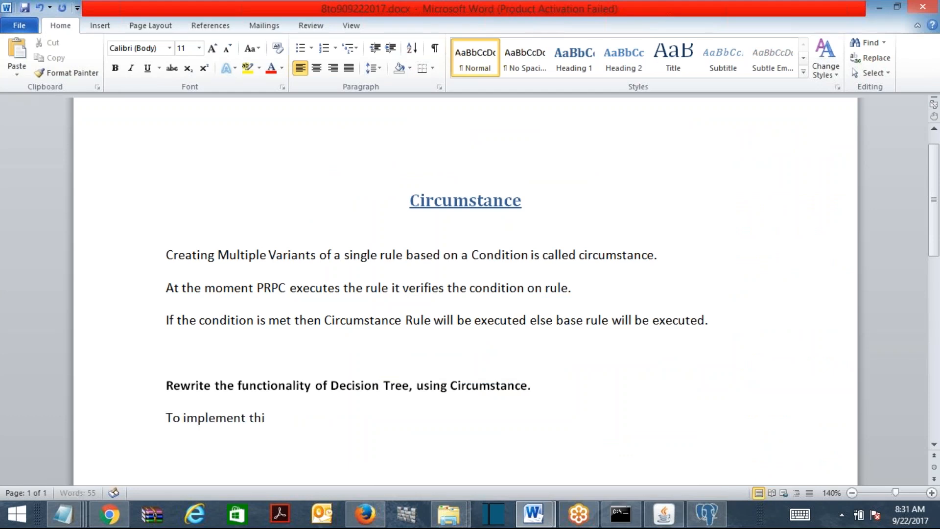
type("s requirement")
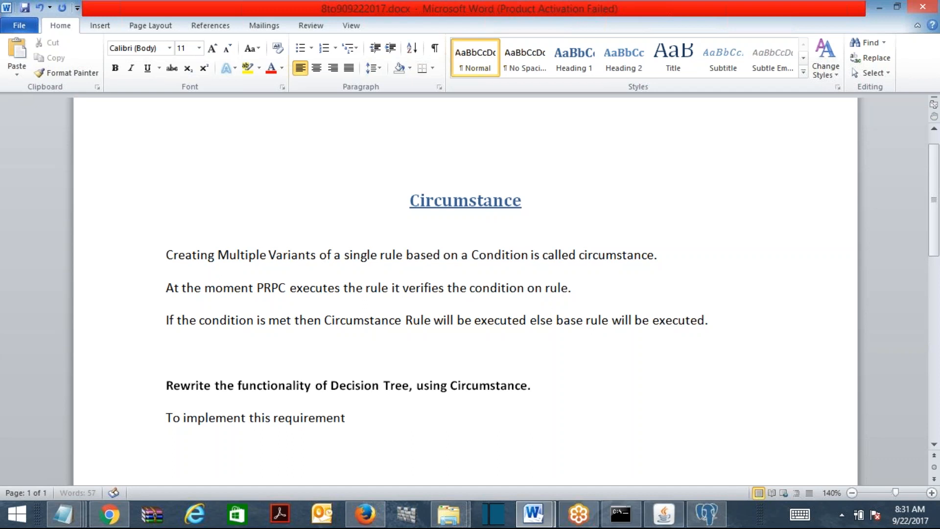
type(", Curcumstance")
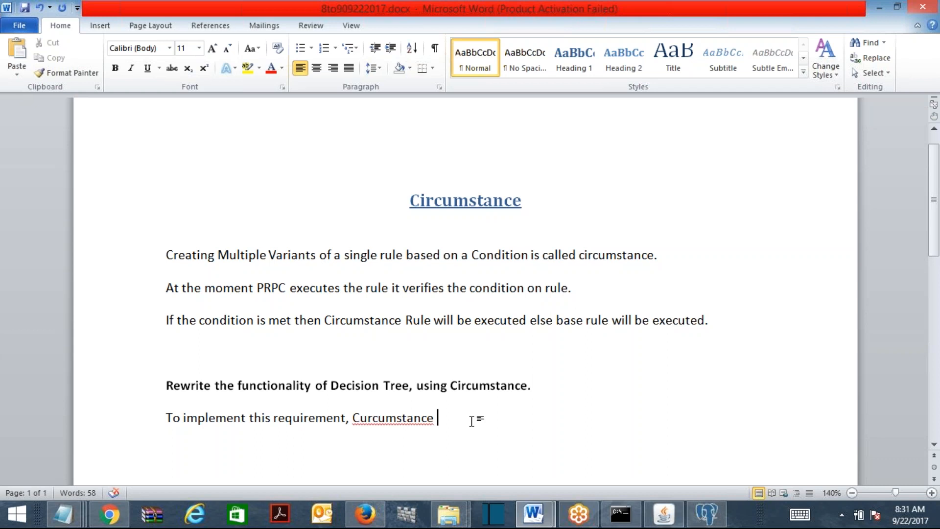
right_click(388, 417)
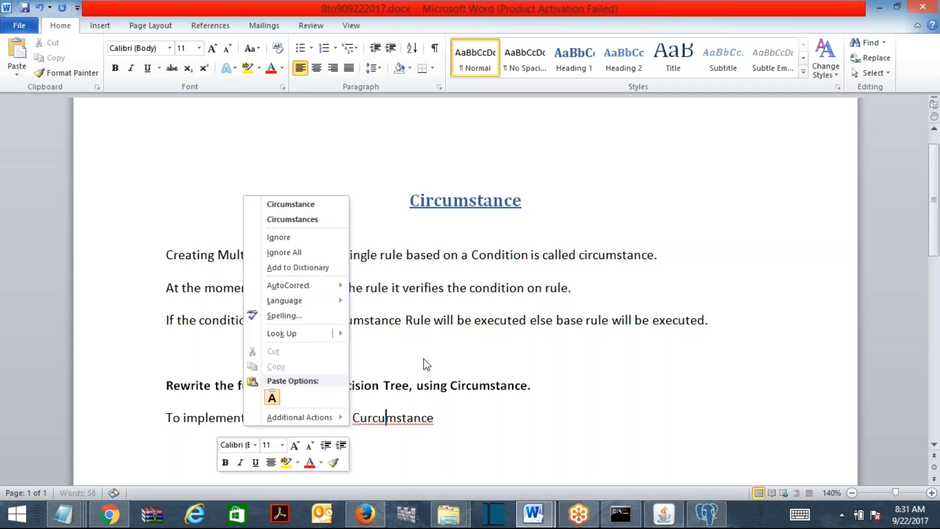
left_click(294, 204)
Continue with 'a flow action to include personal and comm vehicles sections into it', fixing typos
type("a flow")
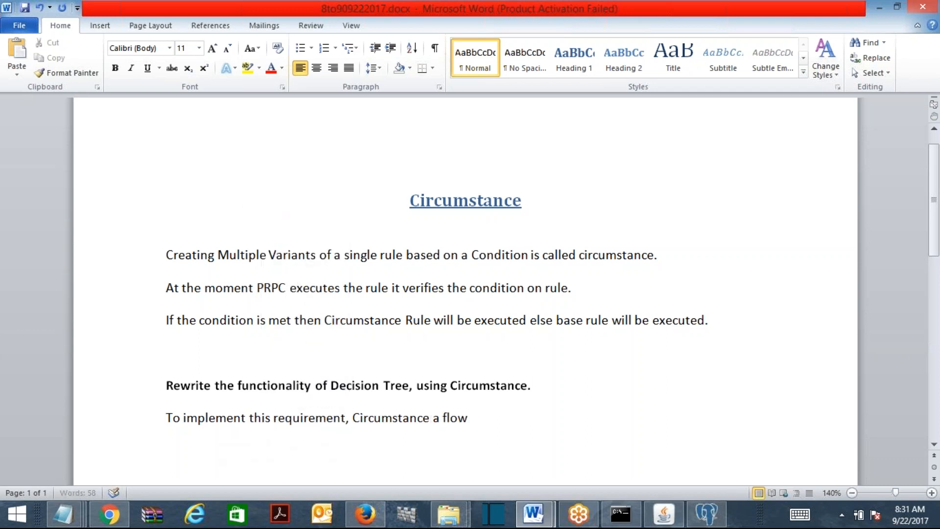
type(" action to inclue pers")
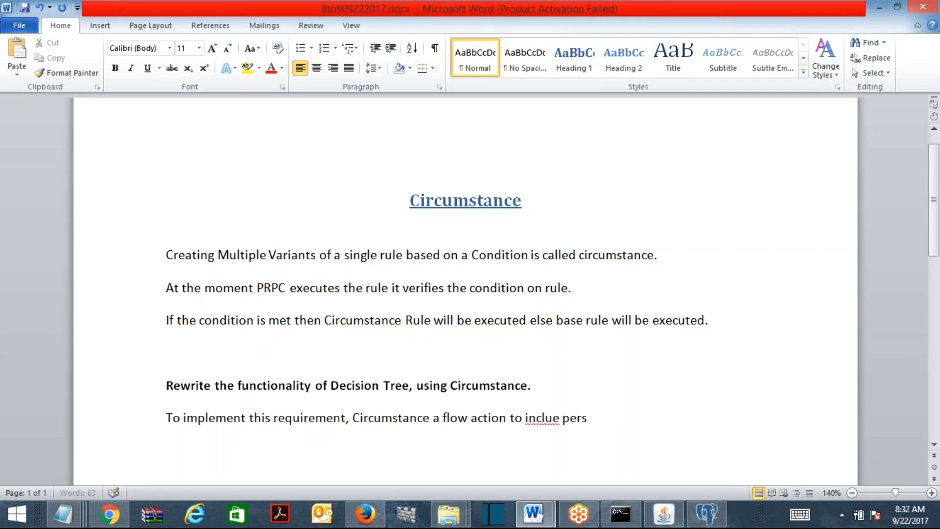
type("onal and comm v")
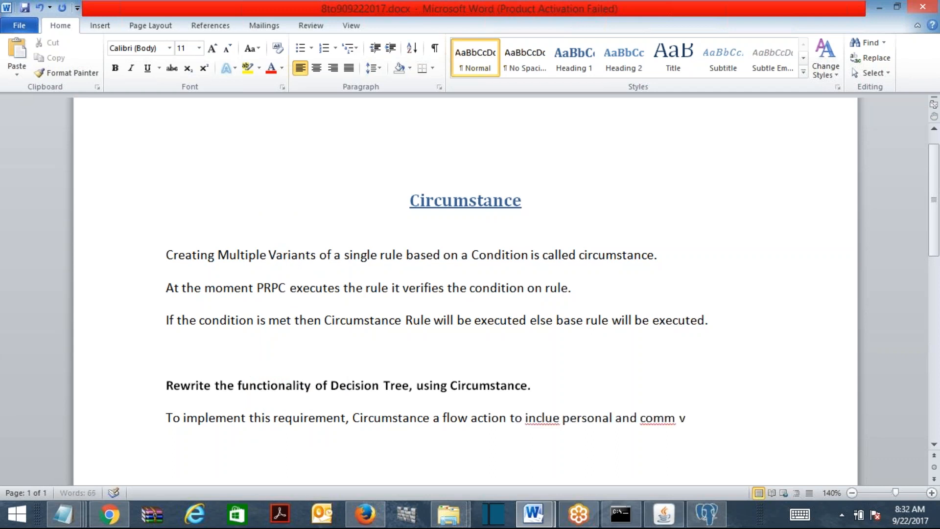
type("ehicles sectio")
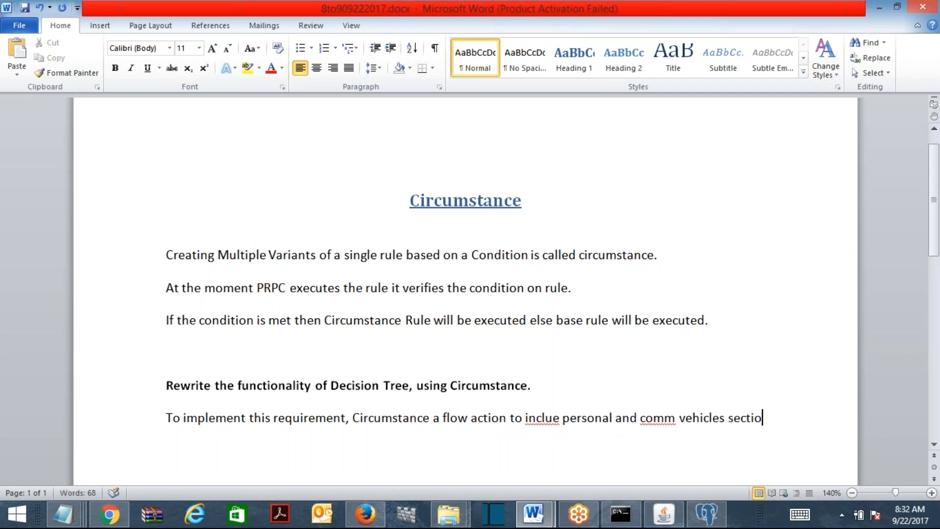
type("ns into it.")
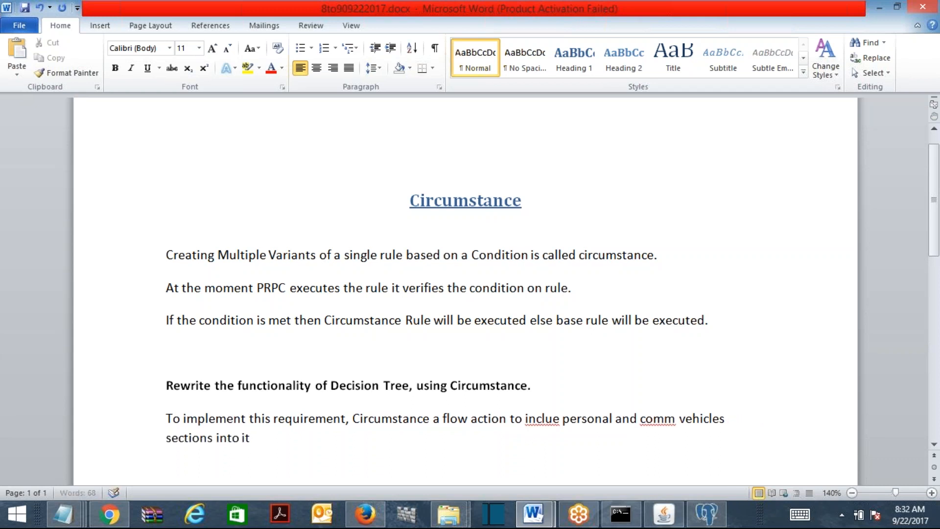
left_click(554, 420)
type("d")
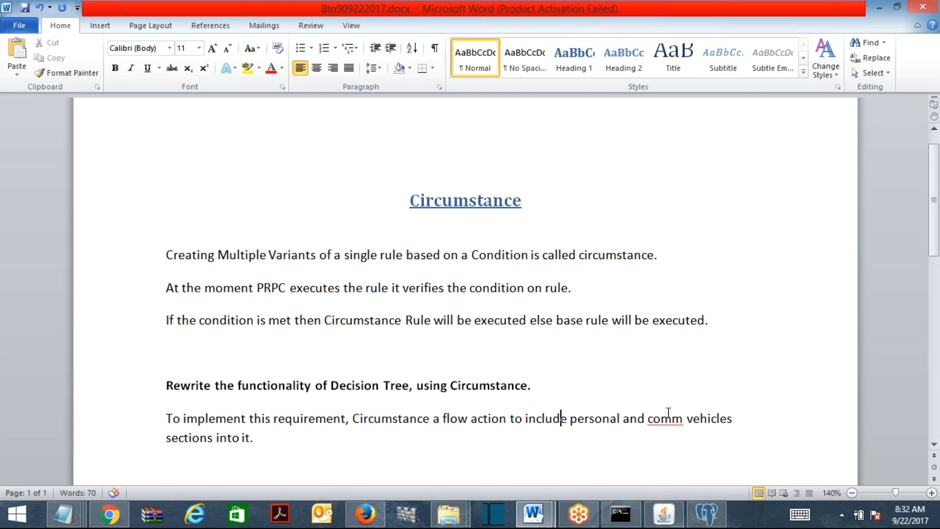
Ignore 'comm' as a spelling error everywhere and add a blank line after the sentence
right_click(671, 421)
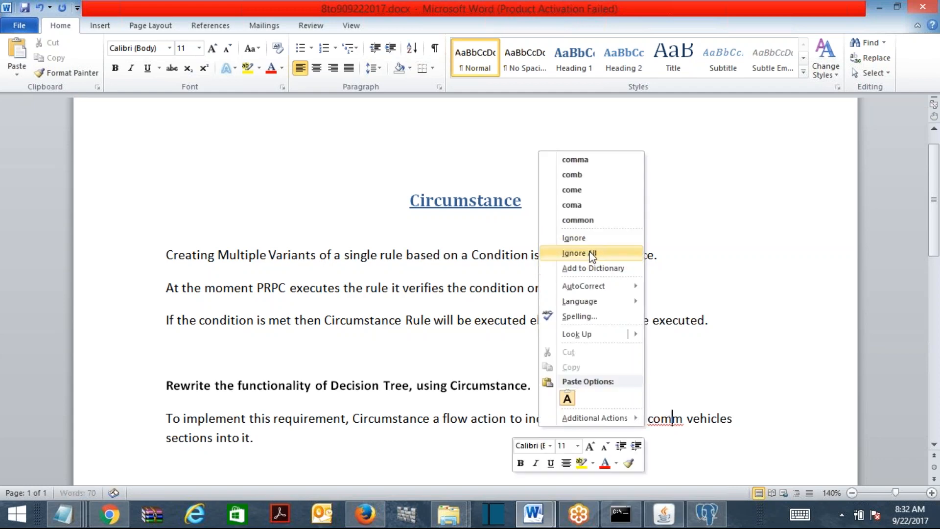
left_click(594, 252)
left_click(321, 433)
key("Return")
key("Return")
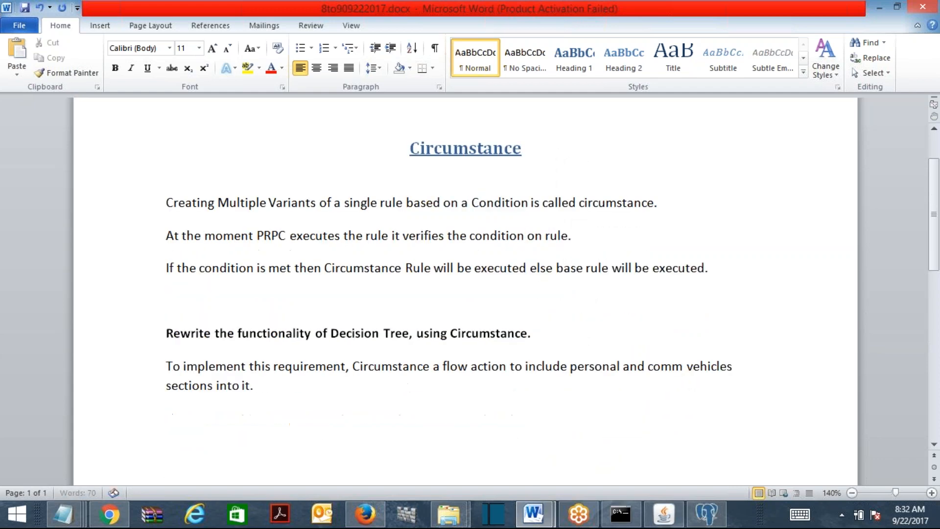
left_click(366, 515)
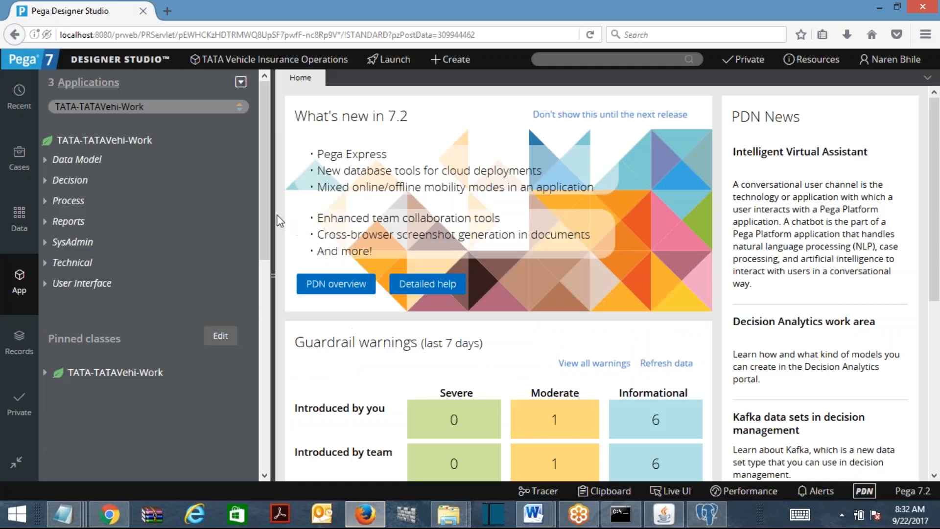
Create a VehicleDetailsFA flow action on TATA-TATAVehi-Work, then close its tab unsaved
right_click(99, 147)
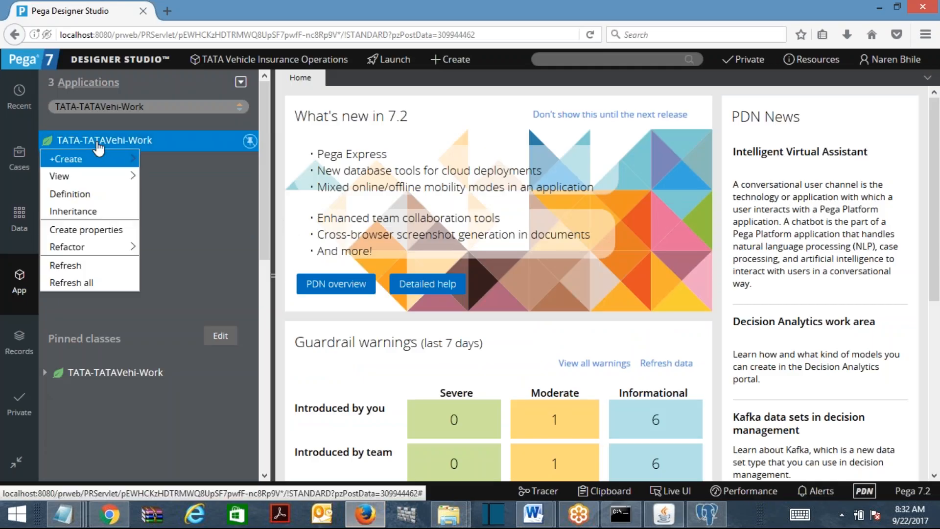
mouse_move(105, 159)
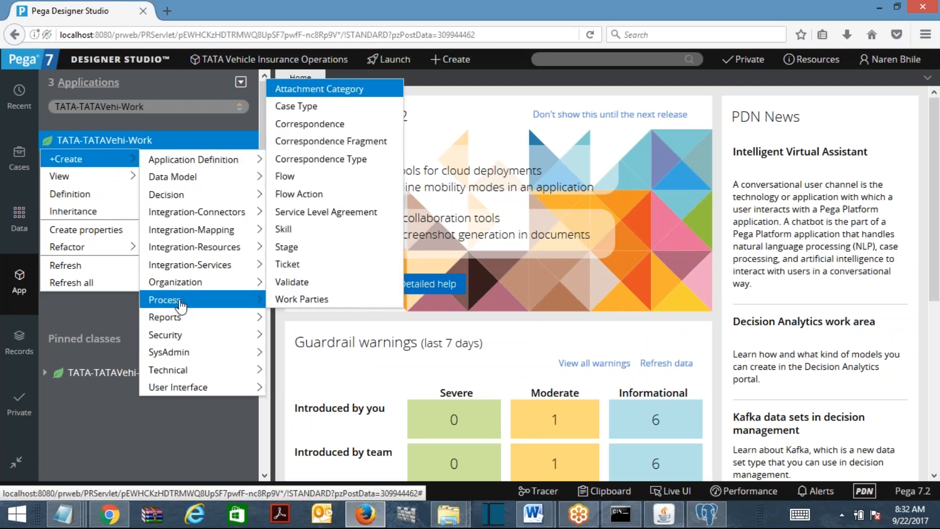
mouse_move(181, 299)
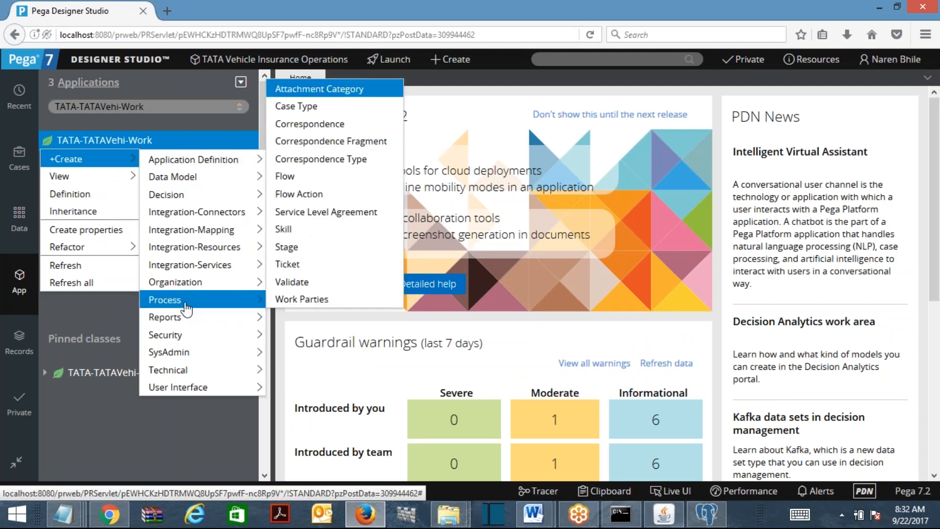
left_click(299, 194)
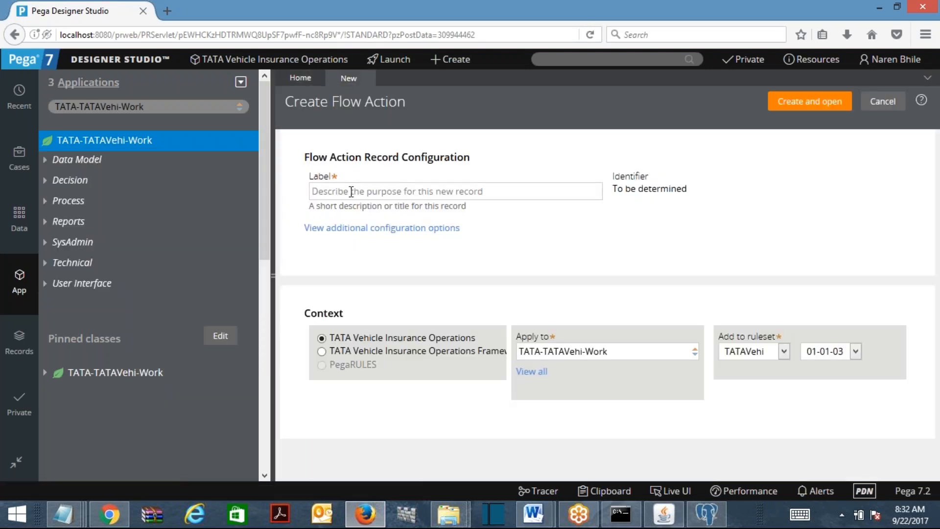
type("Vehicle")
type("DetailsFA")
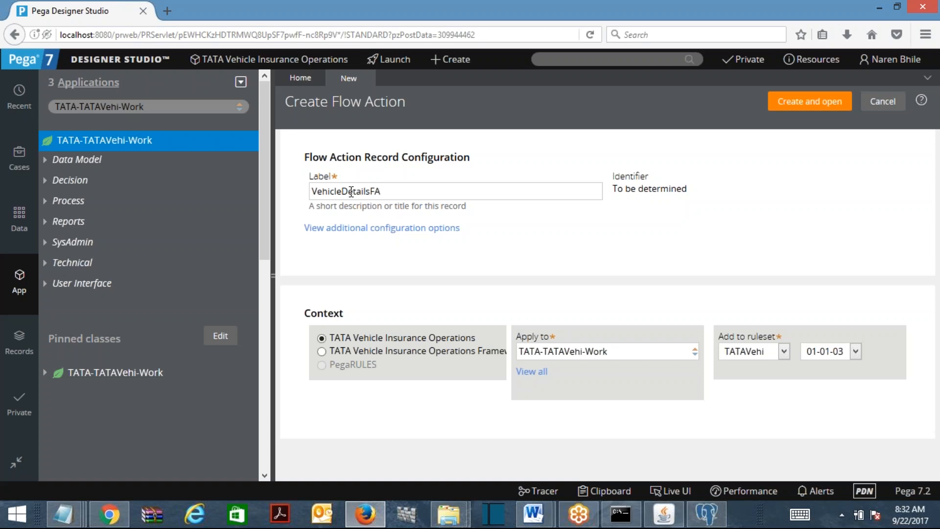
left_click(819, 104)
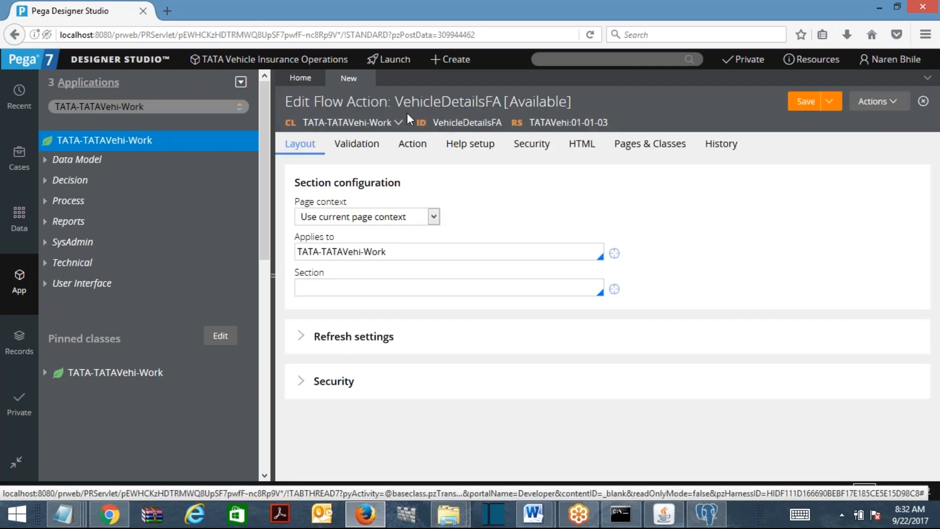
left_click(368, 78)
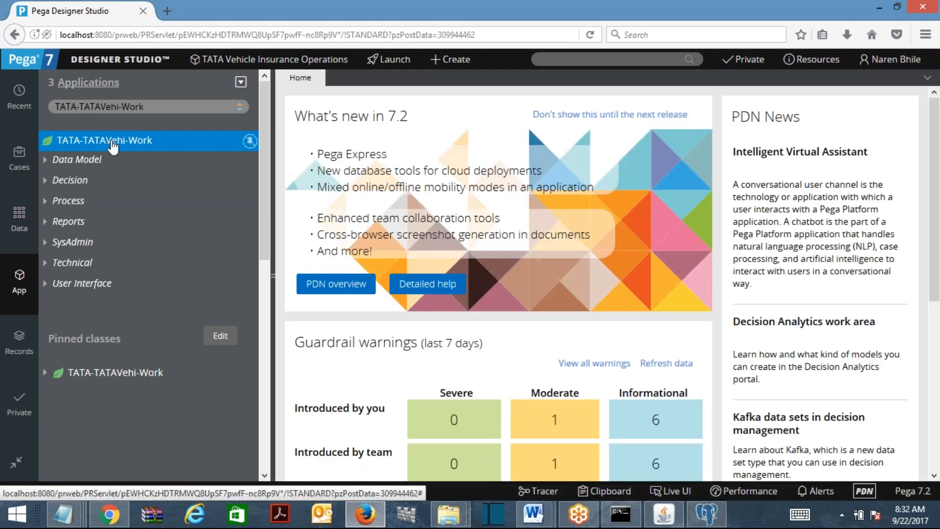
Start a new flow action on TATA-TATAVehi-Work labelled VehicleDetailsFA
right_click(113, 146)
mouse_move(68, 159)
mouse_move(164, 299)
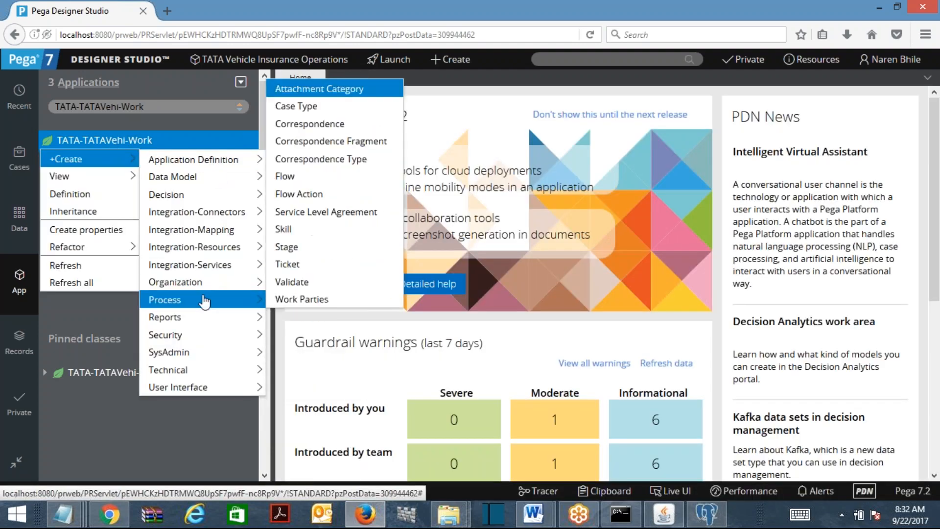
left_click(309, 194)
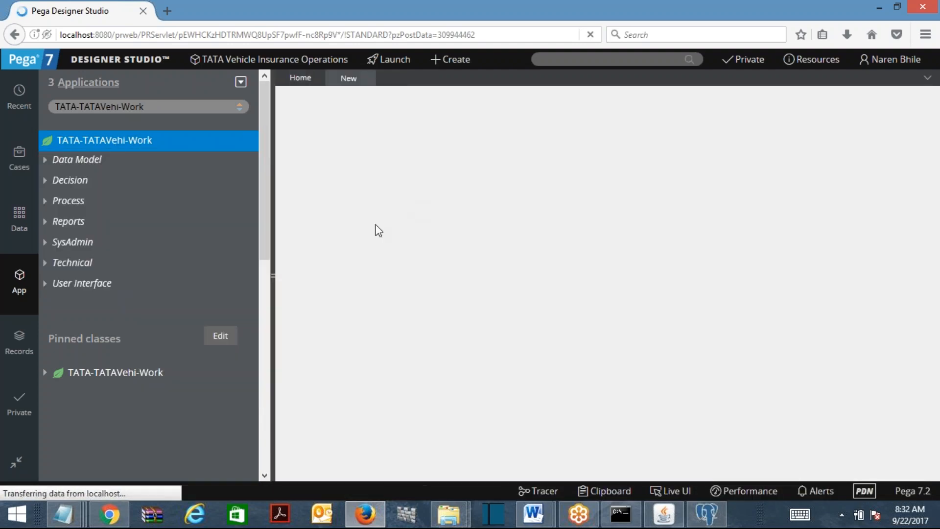
type("Vehicle")
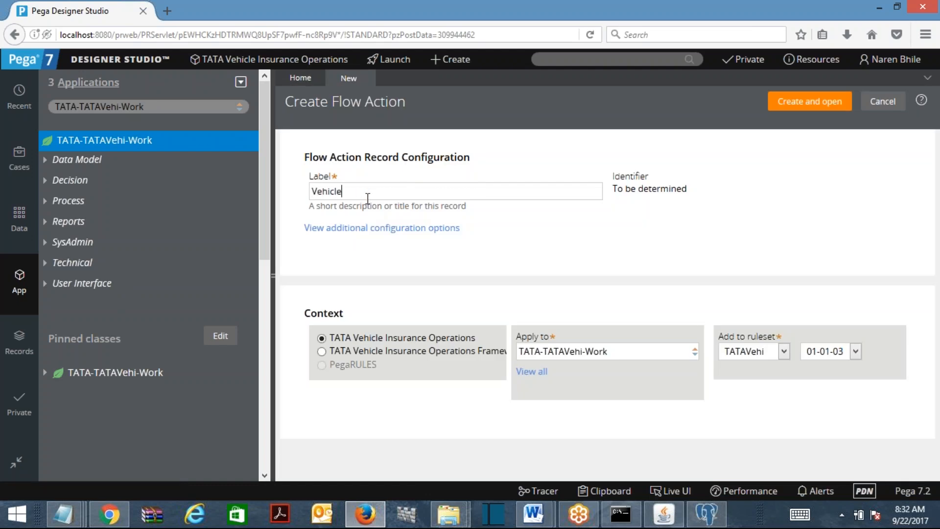
type("DetailsFA")
Add 'Create a Flow Action' with the pasted Pega screenshot to the Word notes and save
mouse_move(534, 514)
left_click(563, 458)
type("Create a Flow Actio")
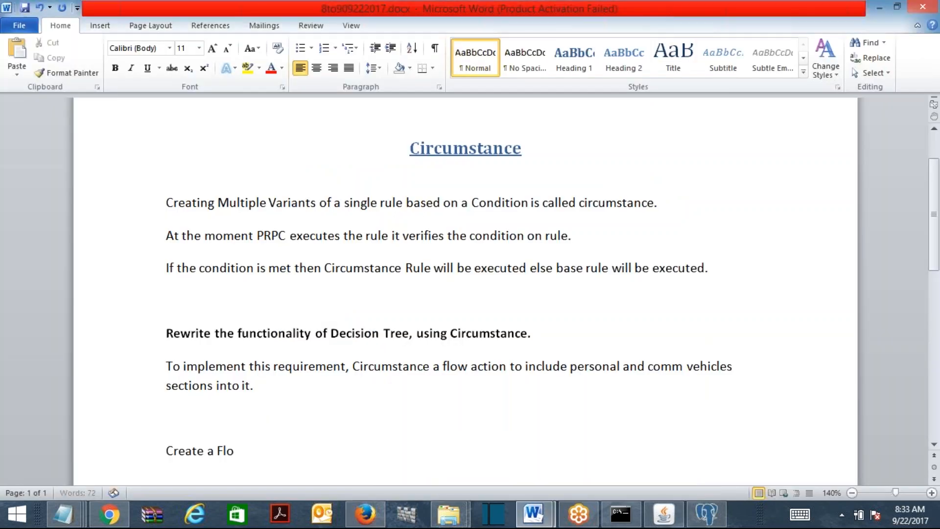
type("n")
key("Return")
key("ctrl+v")
key("ctrl+s")
left_click(880, 7)
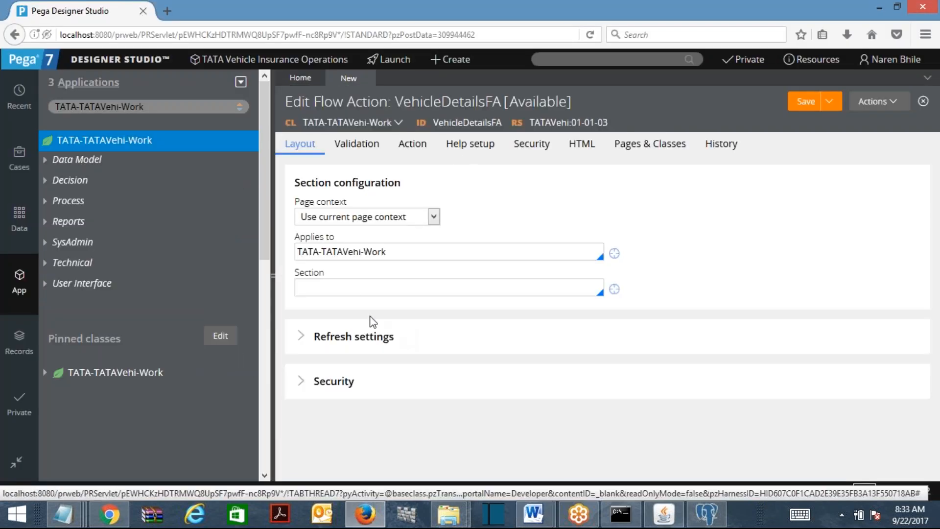
Set the flow action's Section to PersonalVehicleDetailsSec, then undo the last edits in the Word notes
left_click(354, 289)
type("per")
key("Return")
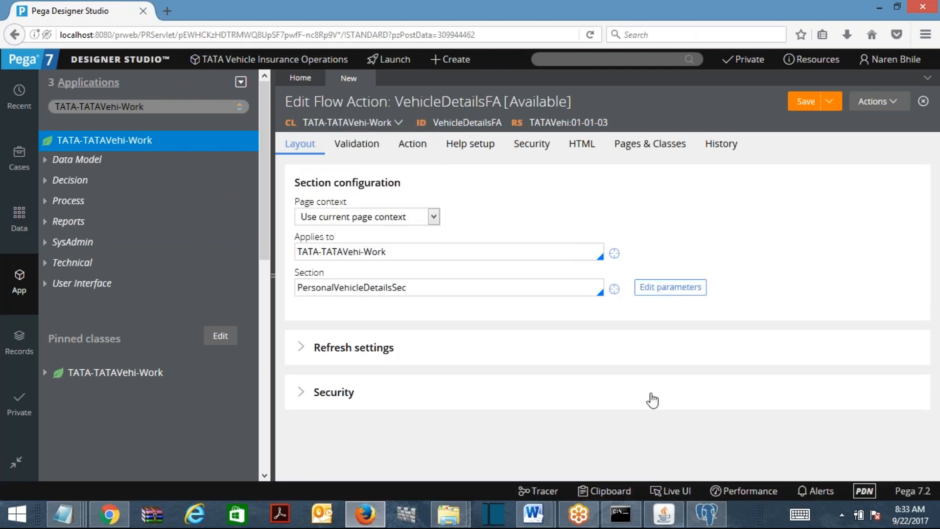
mouse_move(534, 514)
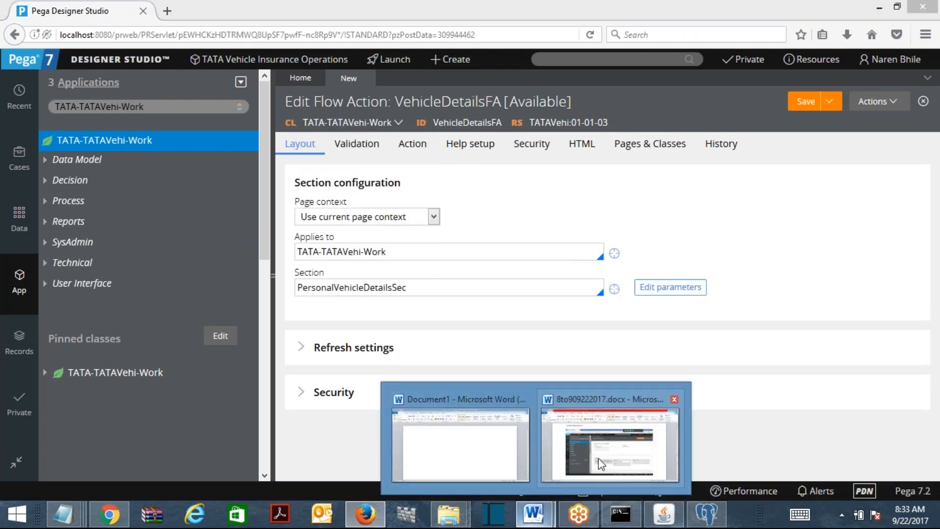
left_click(604, 461)
key("ctrl+z")
key("ctrl+z")
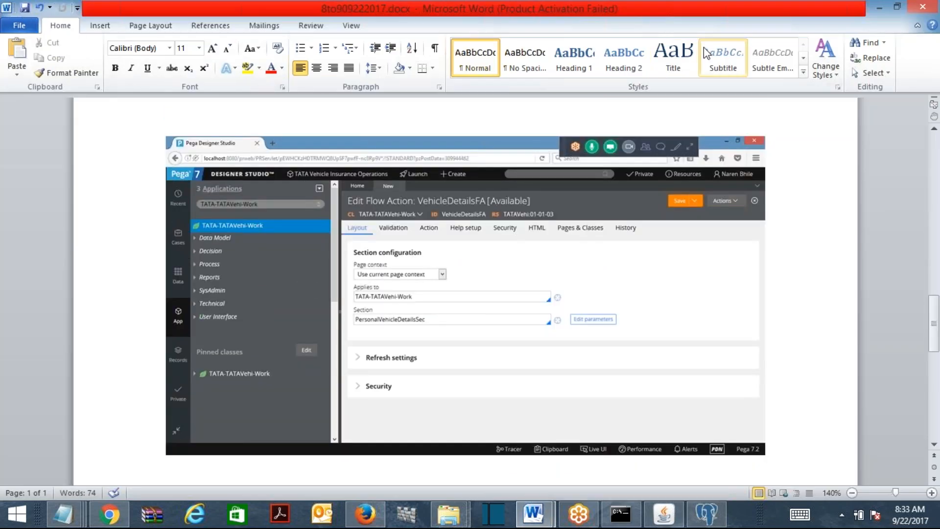
Save VehicleDetailsFA, refresh the App Explorer, and expand Process > Flow Action
left_click(879, 7)
left_click(798, 105)
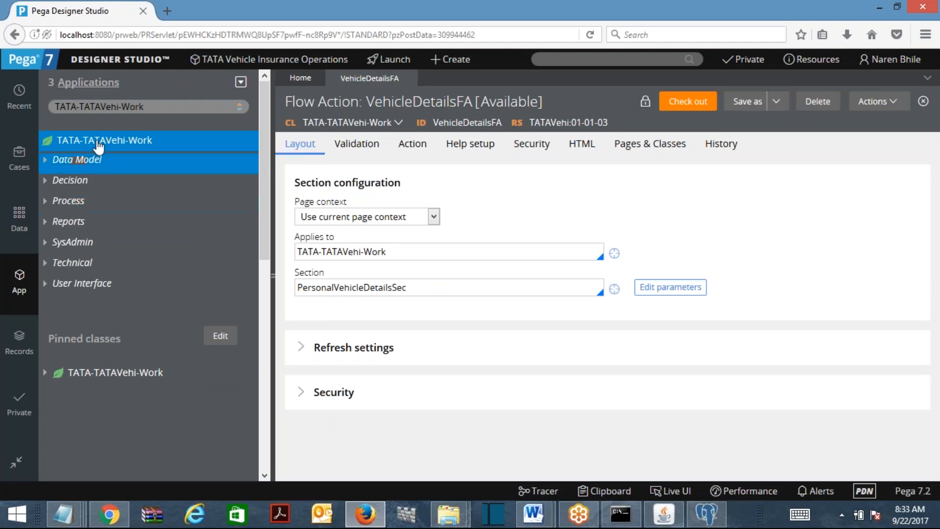
left_click(242, 84)
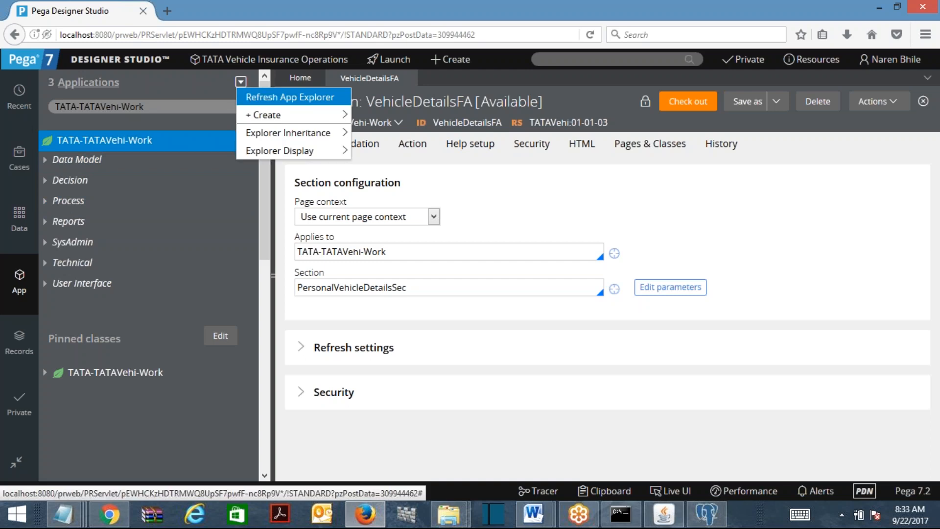
left_click(255, 95)
left_click(47, 201)
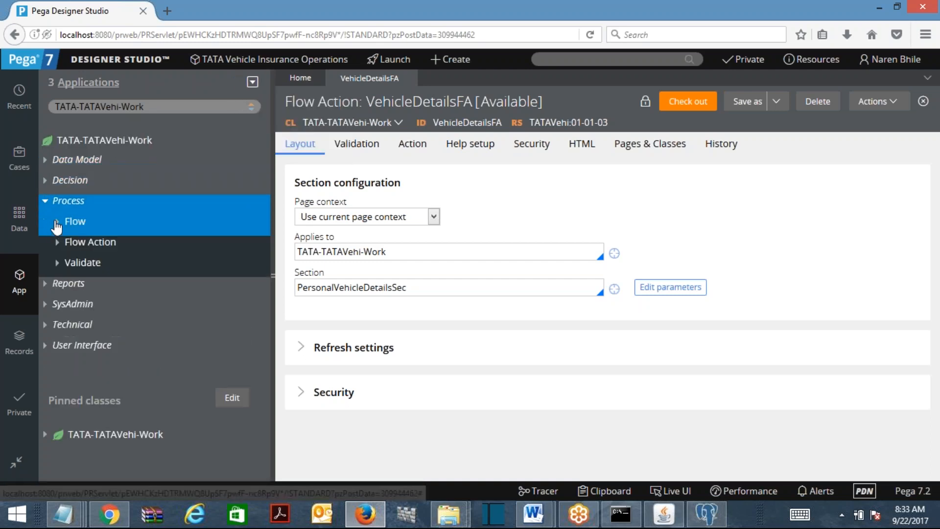
left_click(57, 241)
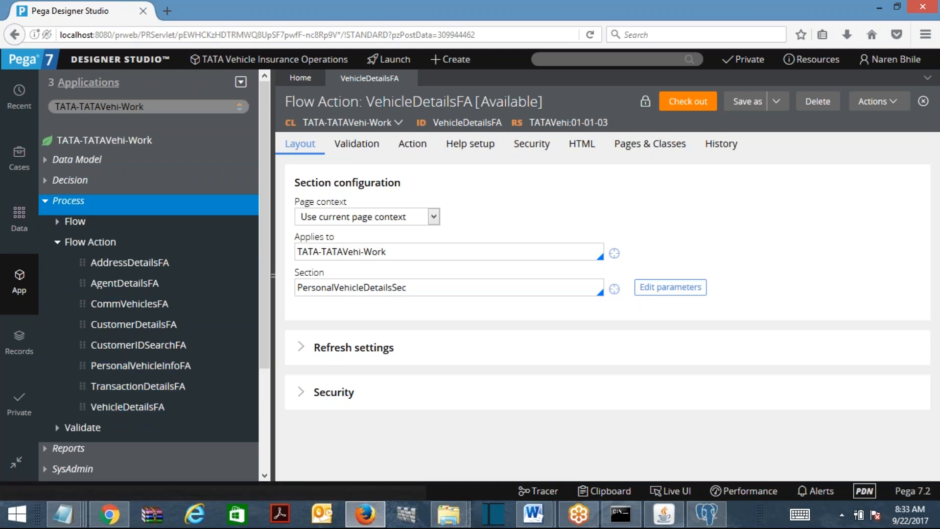
Type 'Circumstance above flow action based on Insurance Type.' on a new line below the screenshot
mouse_move(534, 513)
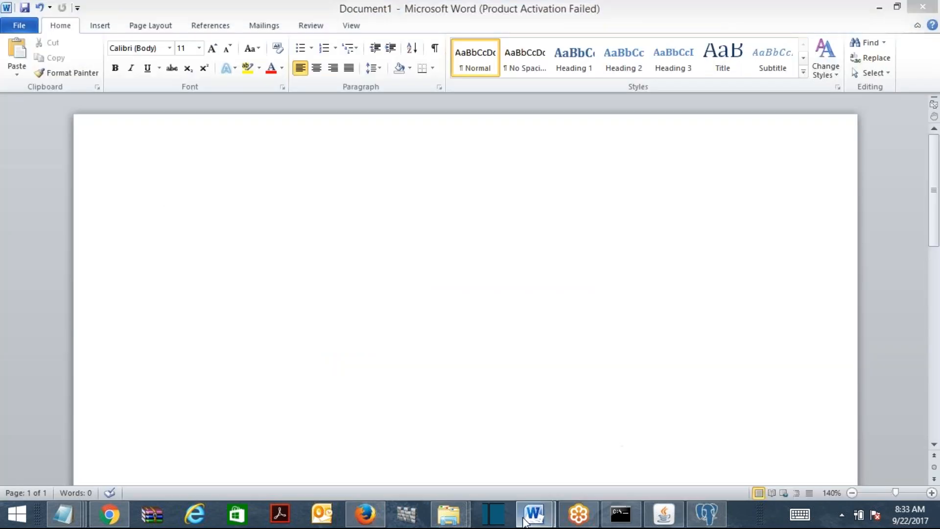
left_click(610, 446)
key("Return")
type("Circu")
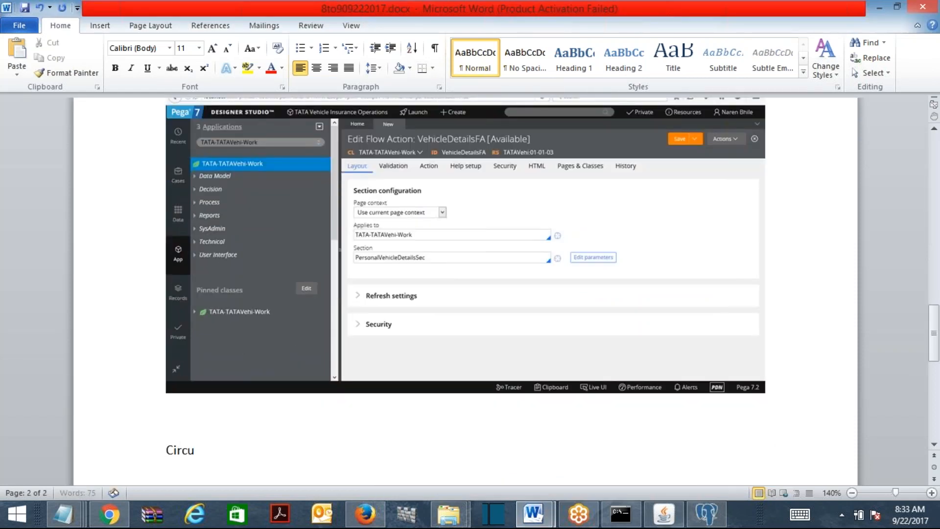
type("mstance above flow action us")
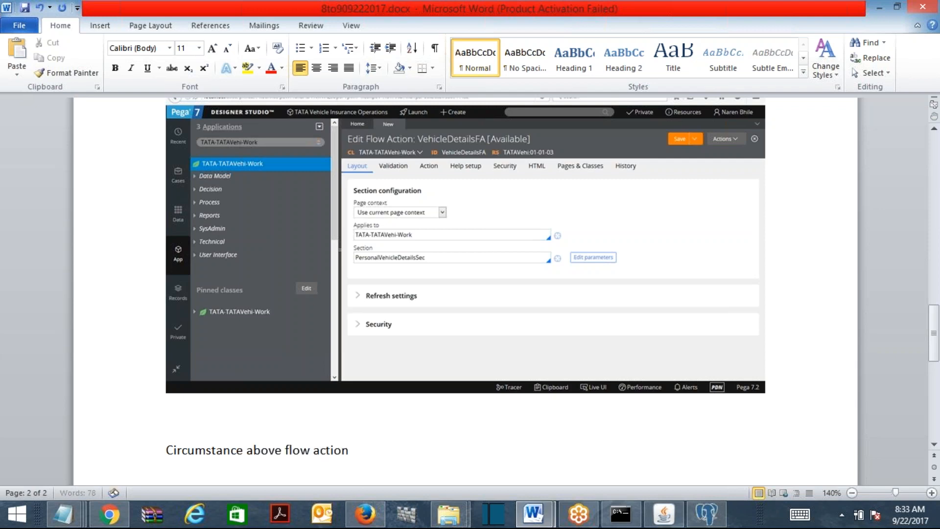
key("BackSpace")
key("BackSpace")
type("based on Insurance T")
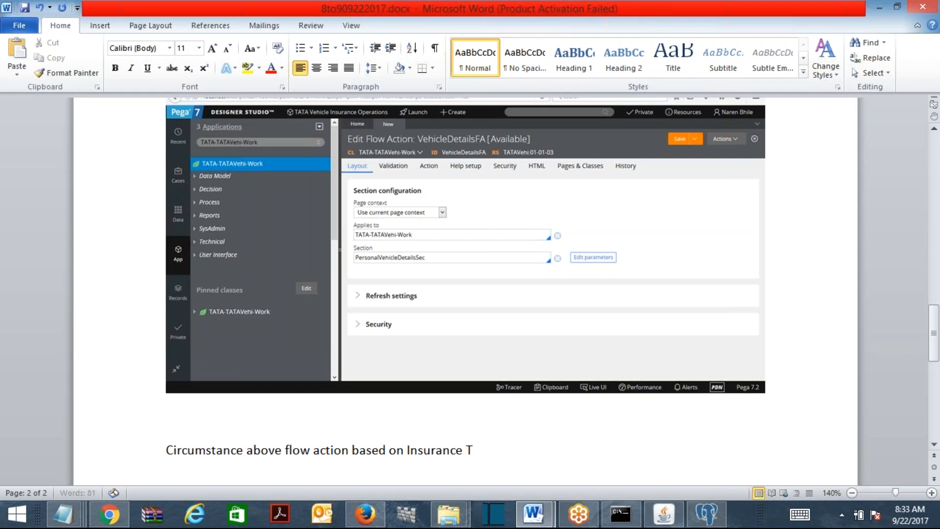
type("ype.")
Try Specialize by circumstance on VehicleDetailsFA, close that form, and reopen the Save as choices
left_click(881, 6)
left_click(881, 6)
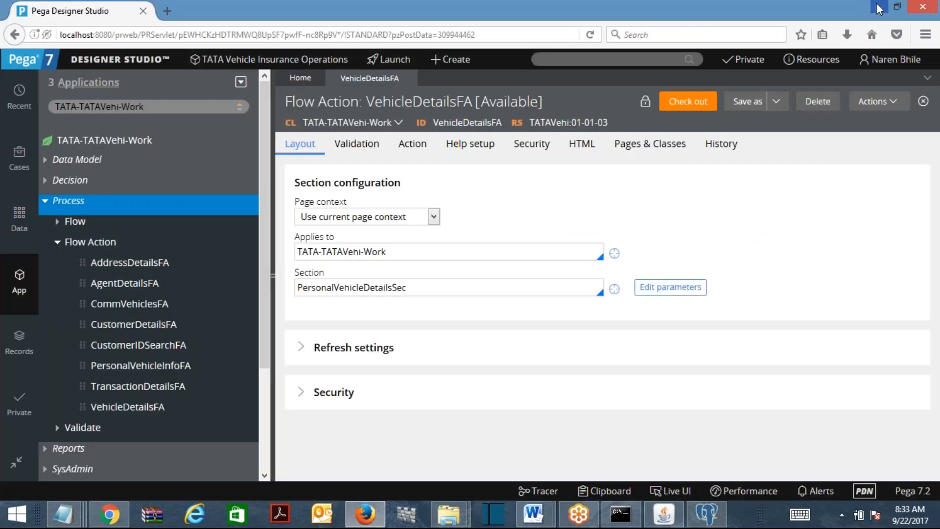
left_click(871, 102)
left_click(777, 102)
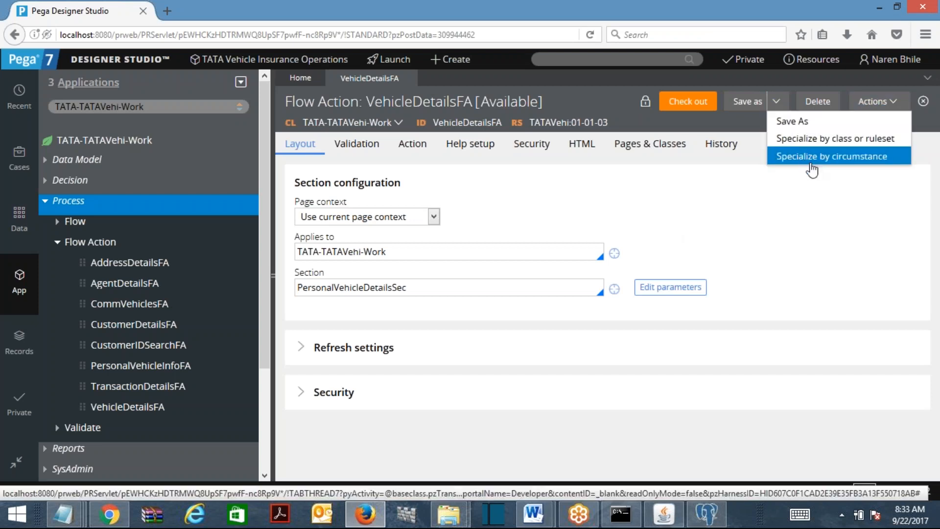
left_click(811, 164)
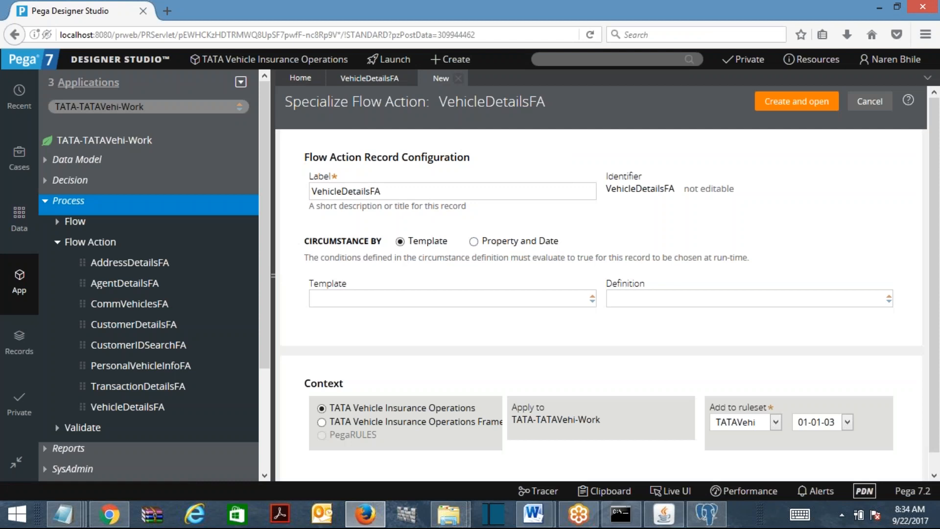
left_click(459, 79)
left_click(777, 102)
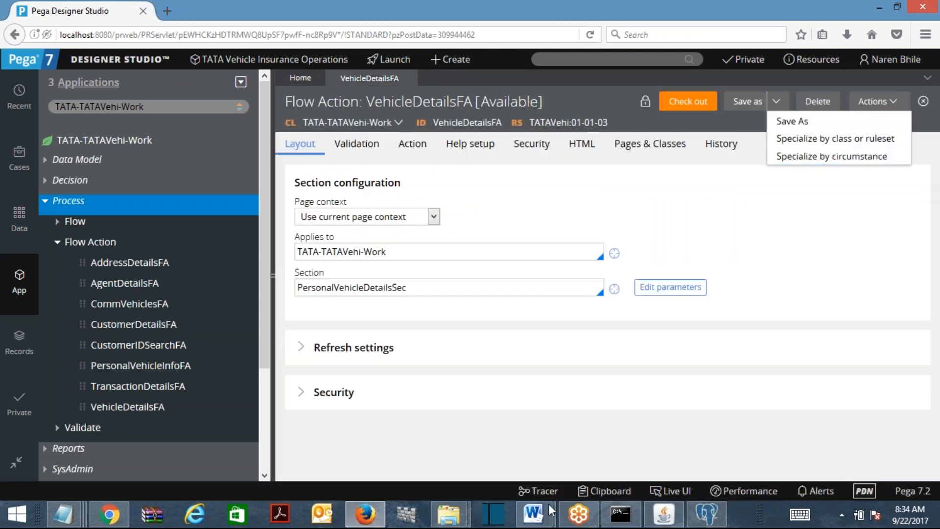
Paste the specialize options screenshot into the Word notes
left_click(472, 458)
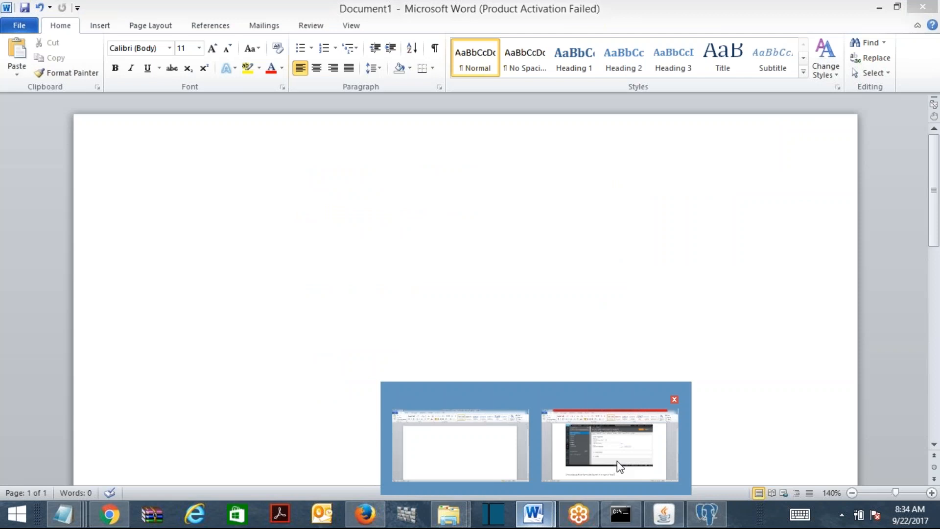
left_click(622, 460)
key("Return")
key("ctrl+v")
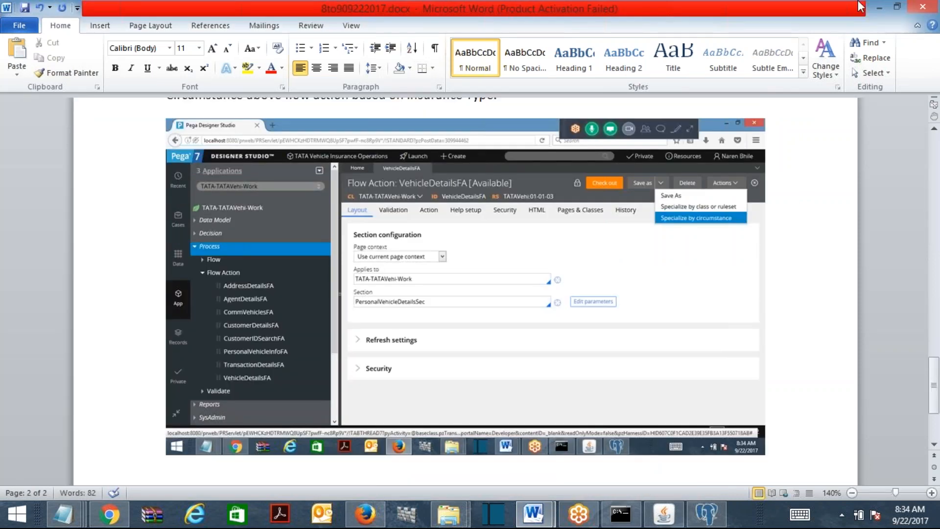
left_click(880, 7)
left_click(880, 7)
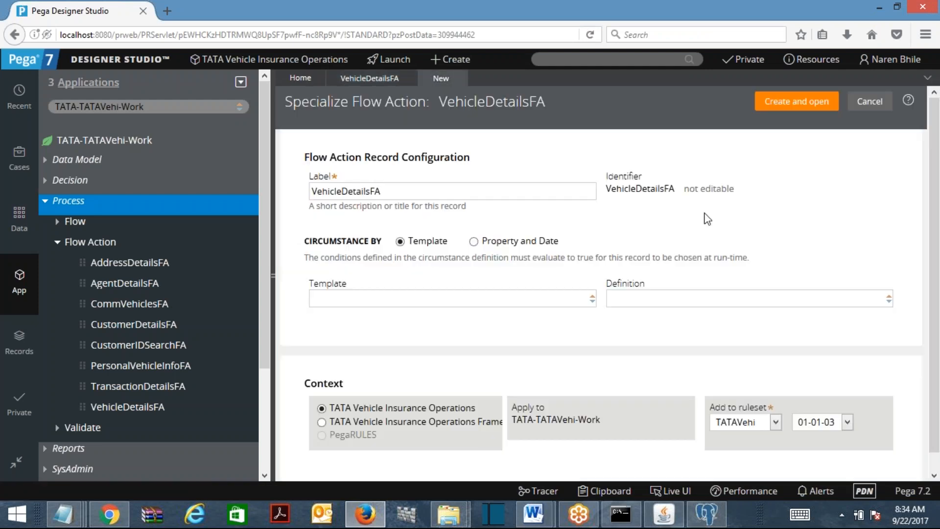
Switch to Property and Date, enter .InsuranceDetails.InsuranceType, and pick CV as the value
left_click(473, 241)
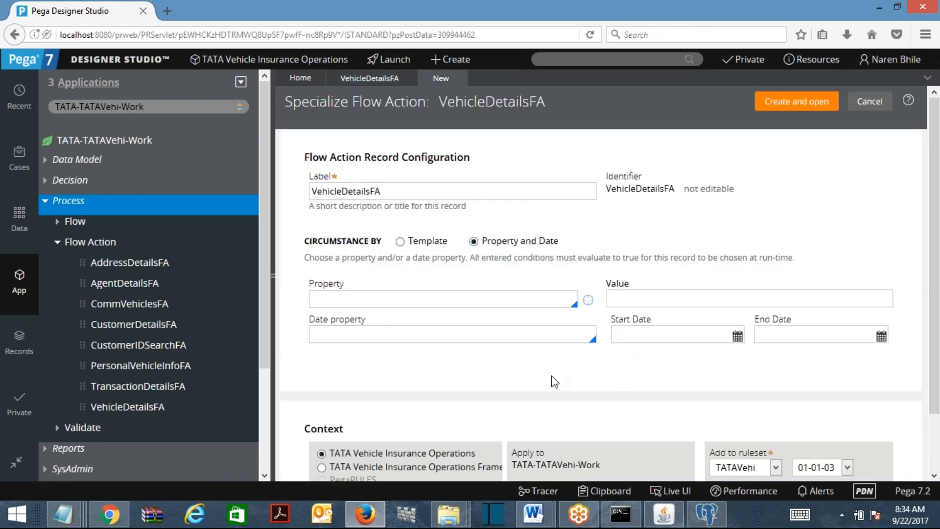
type(".")
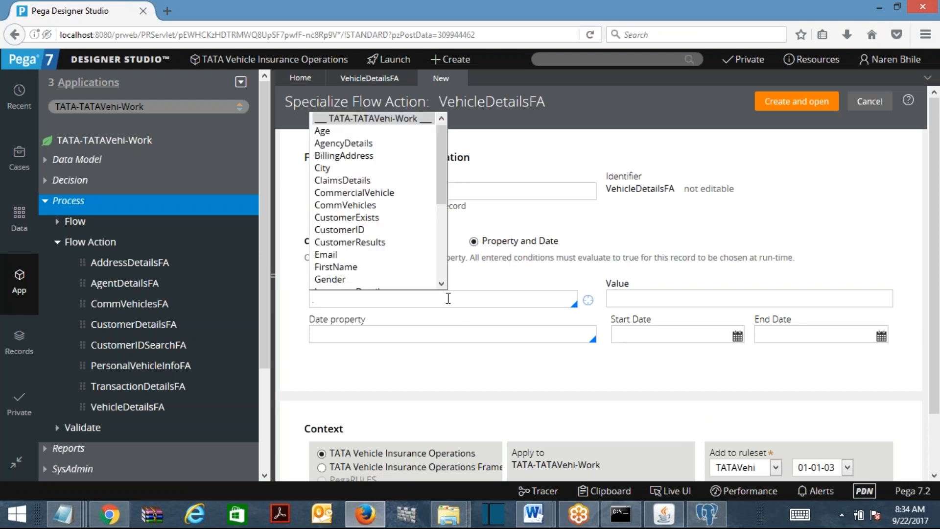
type("ins")
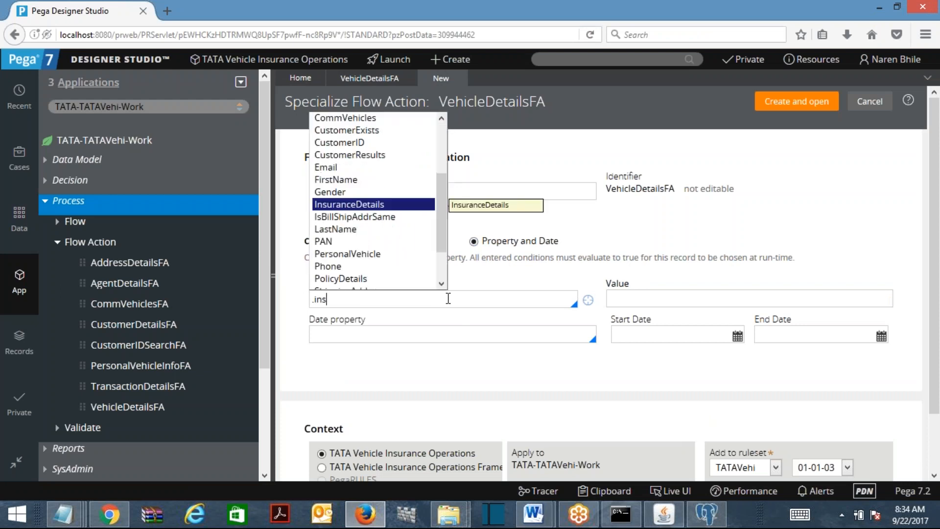
key("Return")
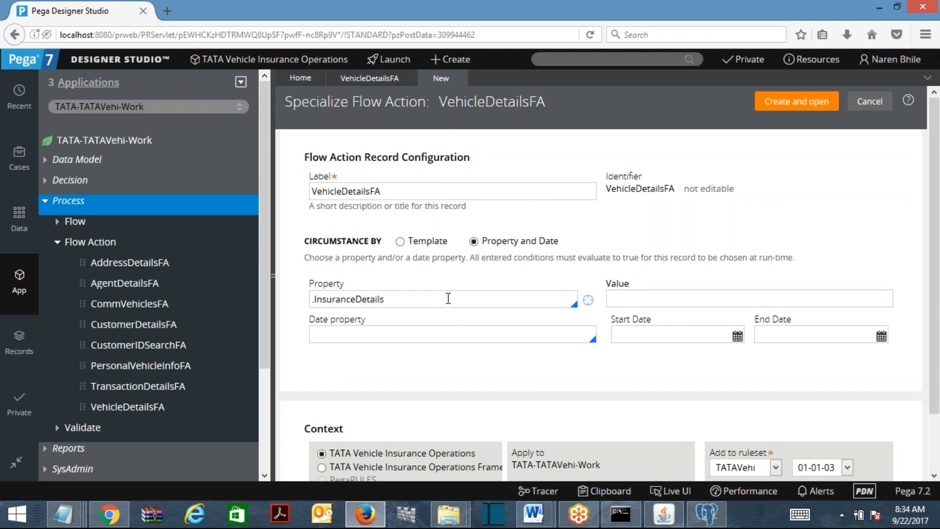
type(".")
key("Return")
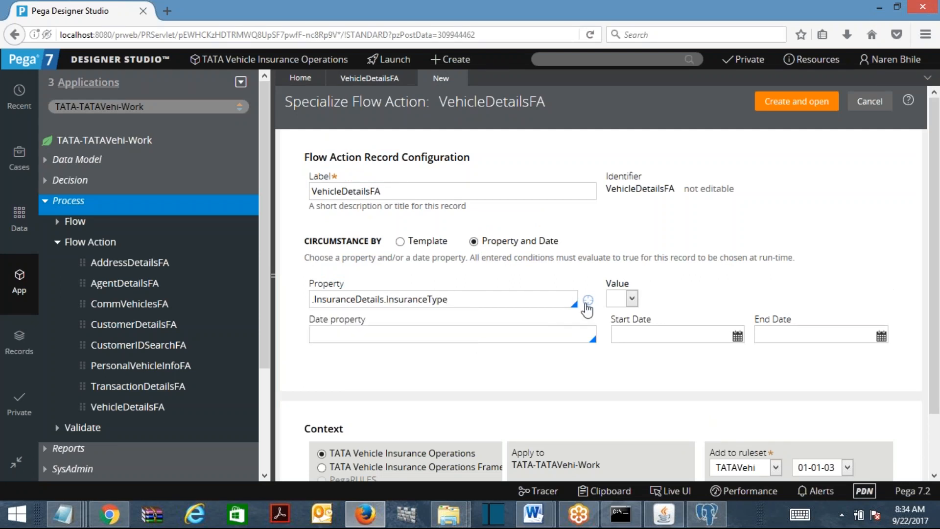
left_click(631, 298)
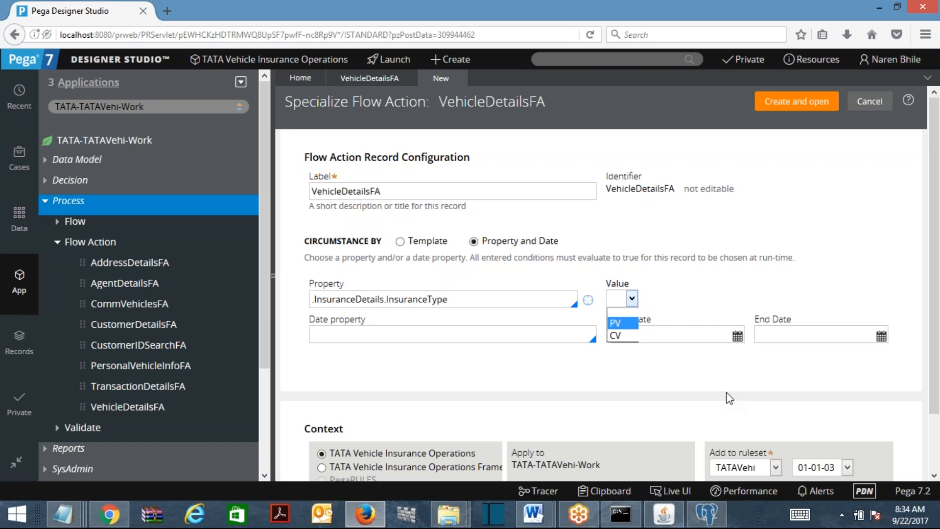
left_click(622, 336)
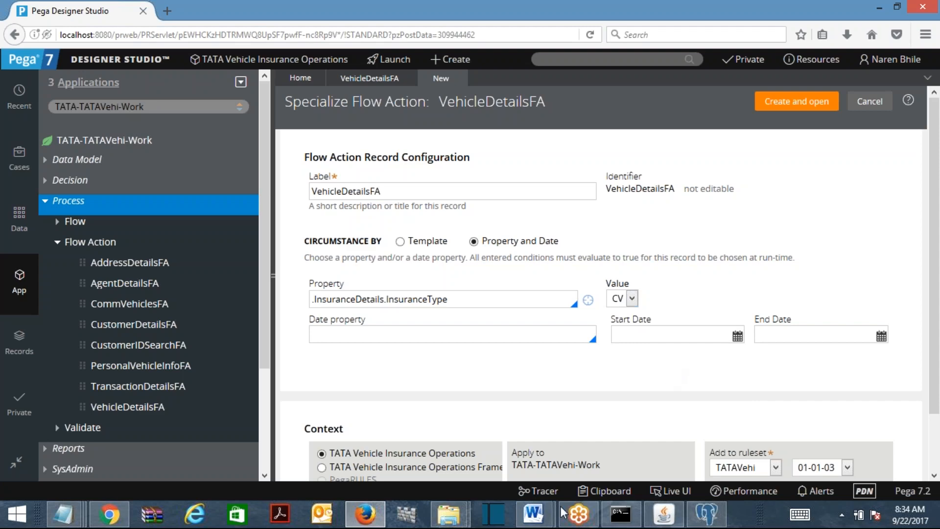
Paste the CV-circumstanced Specialize Flow Action screenshot into the Word notes and save
mouse_move(534, 514)
left_click(615, 436)
key("Return")
key("Return")
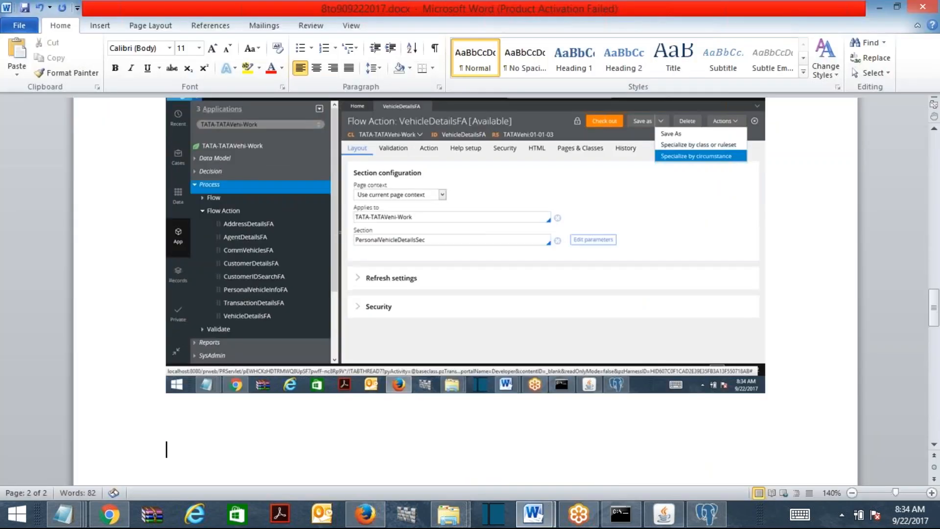
key("ctrl+v")
left_click(25, 8)
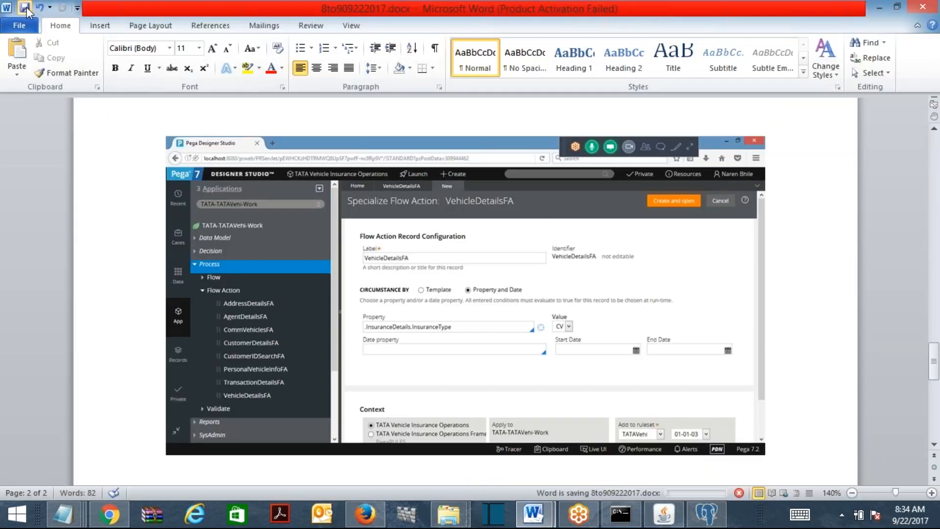
left_click(879, 7)
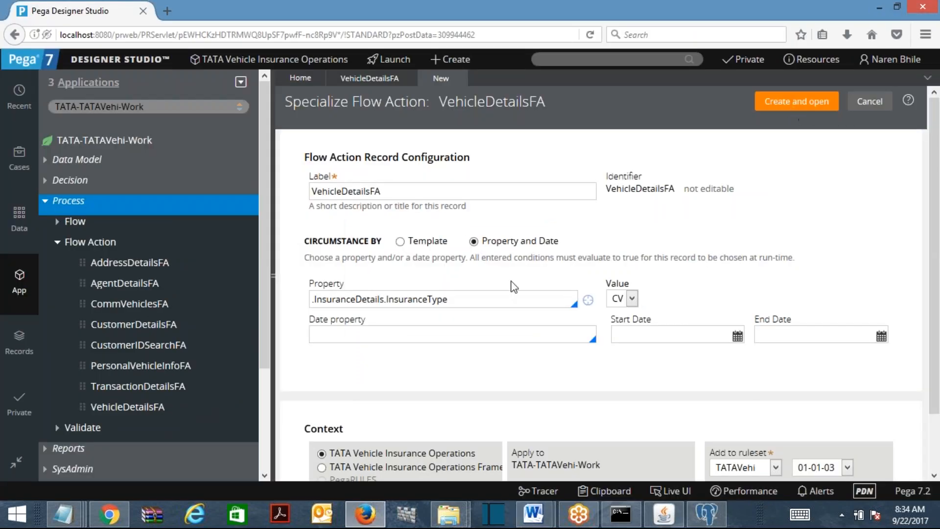
left_click(394, 338)
type(".policyeffdate")
left_click(737, 337)
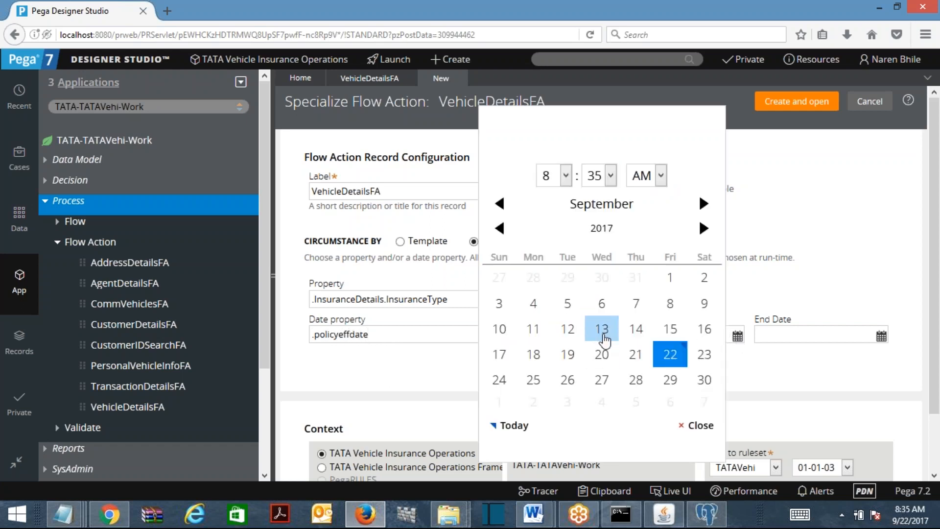
left_click(602, 328)
left_click(882, 337)
left_click(636, 381)
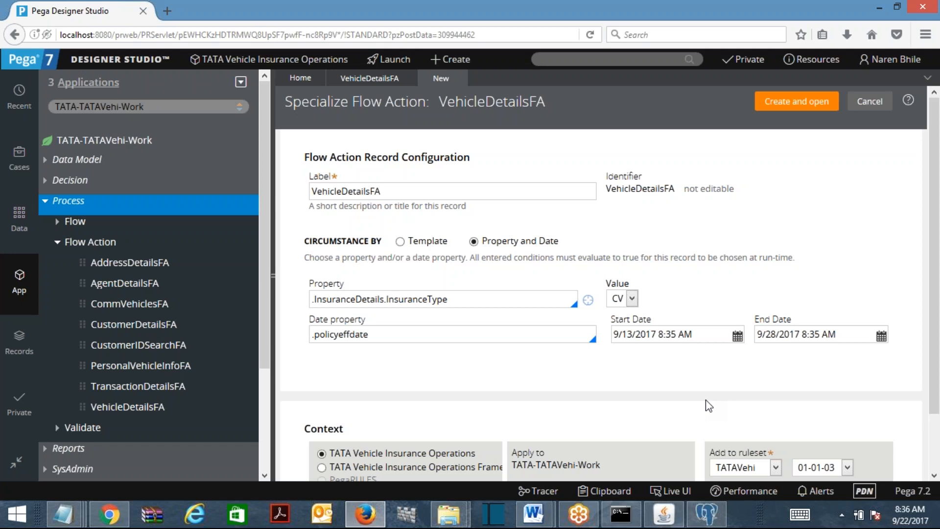
left_click(849, 333)
key("ctrl+a")
key("BackSpace")
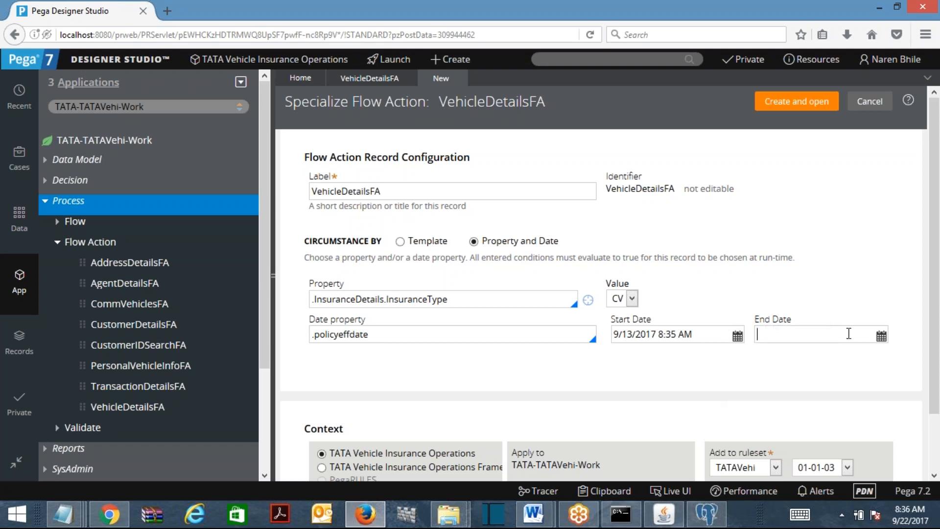
left_click(717, 335)
key("ctrl+a")
key("BackSpace")
double_click(461, 335)
key("ctrl+a")
key("BackSpace")
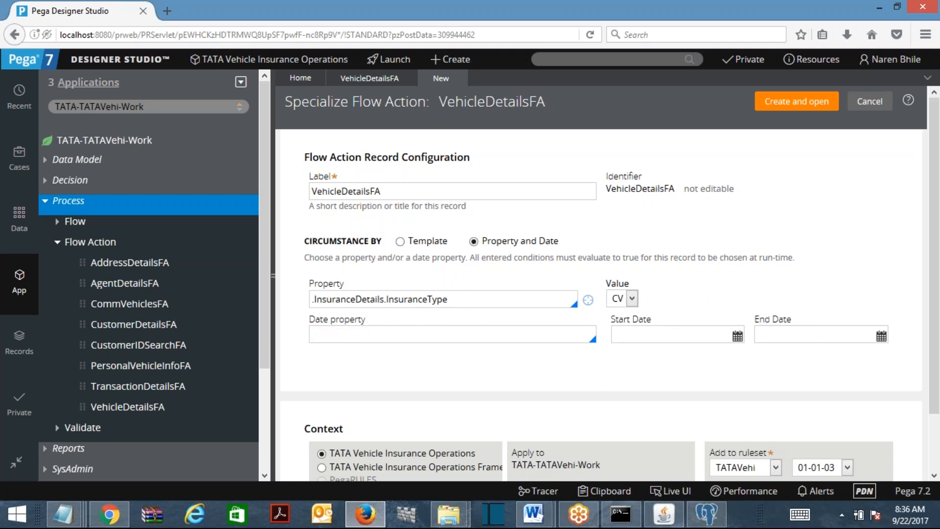
Try creating the CV specialization of VehicleDetailsFA; it fails because circumstance property .InsuranceType already exists
mouse_move(533, 514)
mouse_move(607, 466)
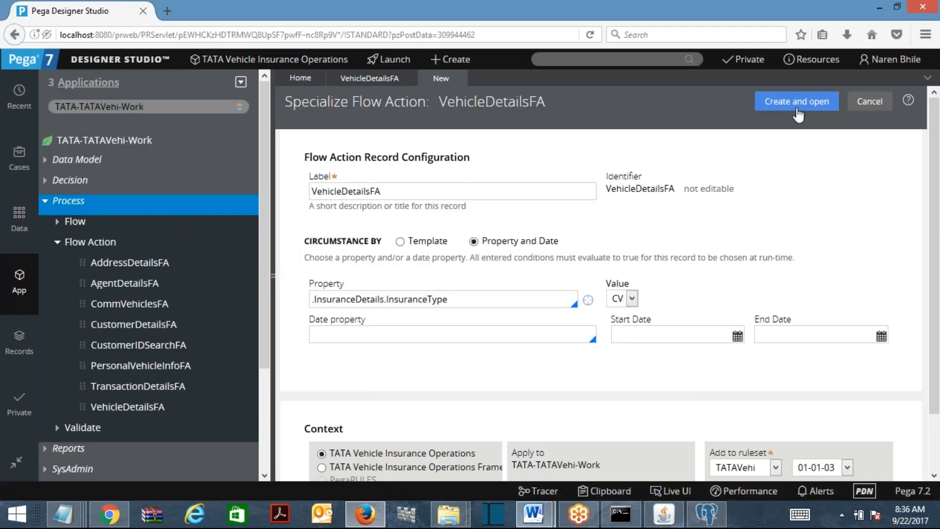
left_click(797, 109)
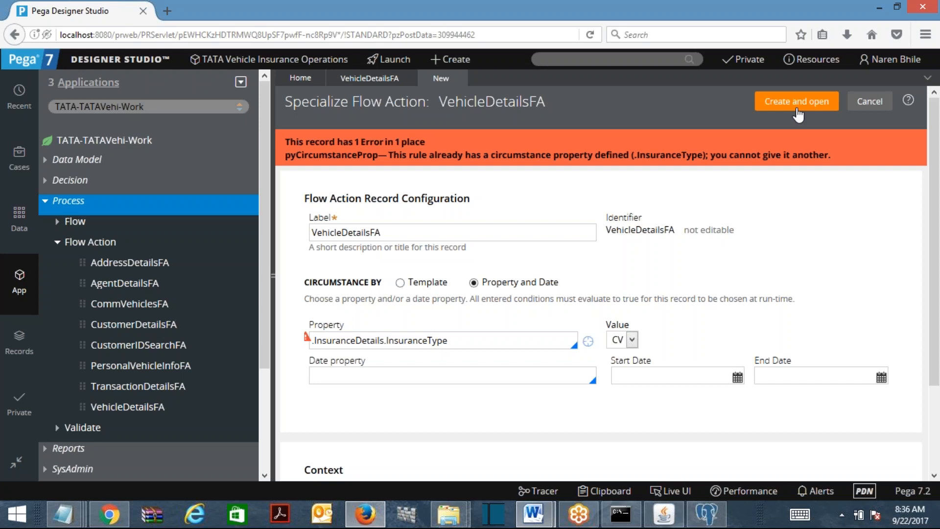
mouse_move(458, 81)
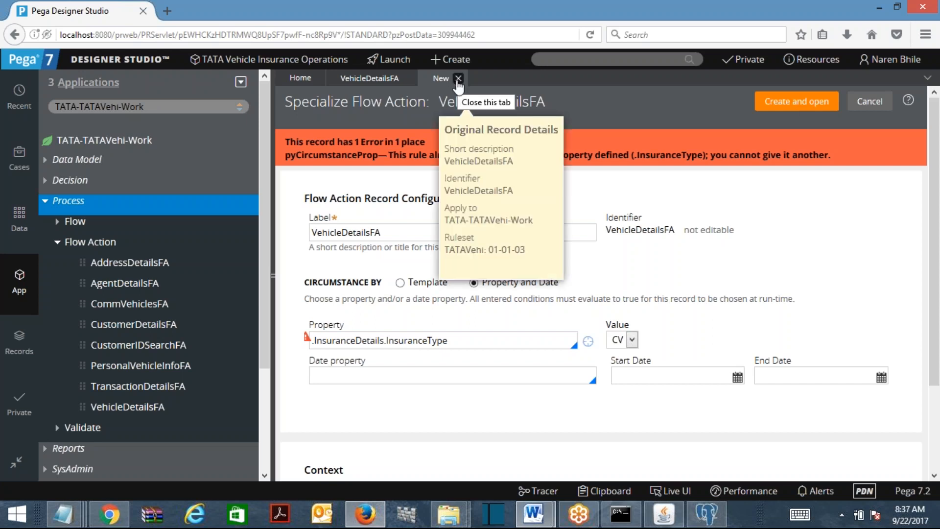
Close the failed specialization tab and reopen the original VehicleDetailsFA flow action
left_click(458, 79)
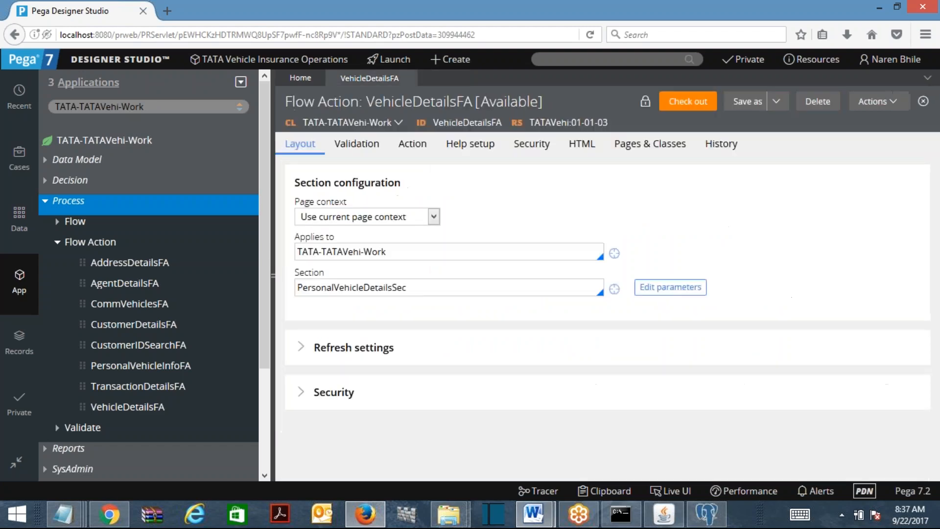
left_click(185, 406)
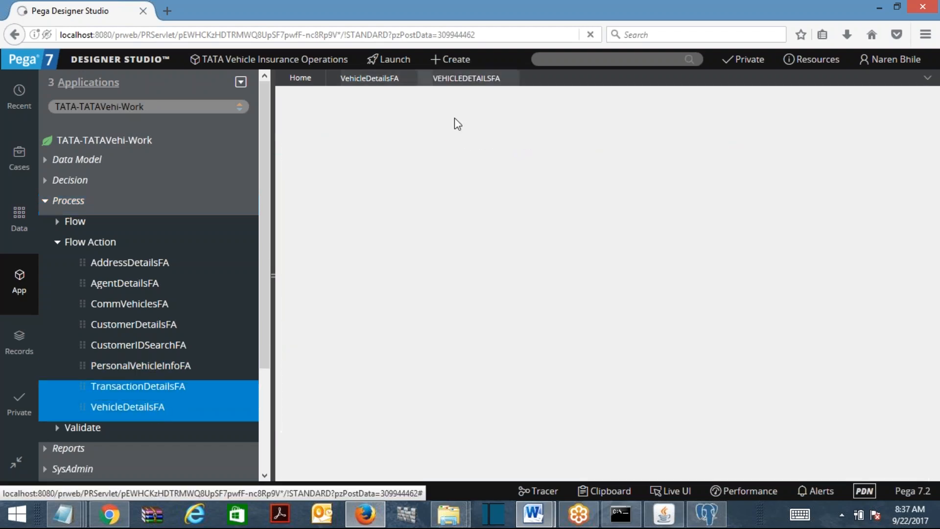
left_click(410, 79)
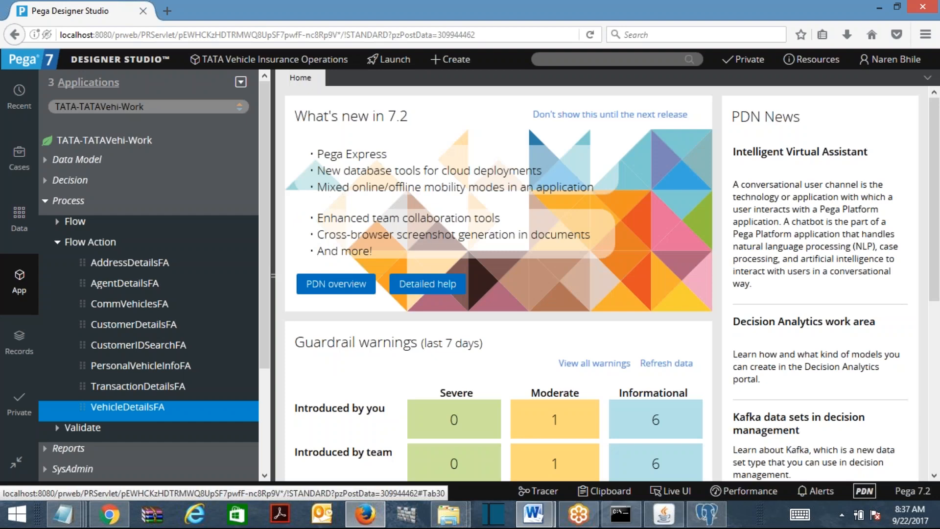
left_click(149, 408)
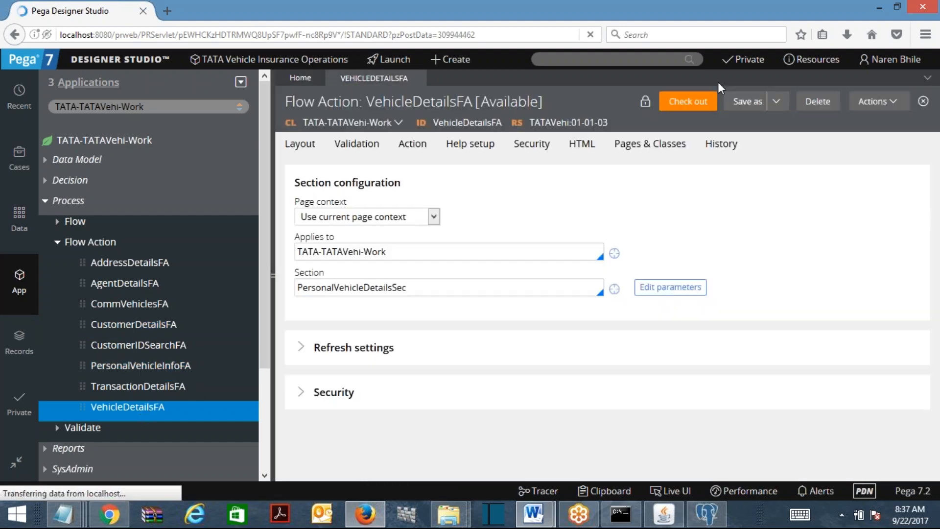
Save a copy of VehicleDetailsFA labelled VehicleDetailsFA9, create it and save
left_click(745, 102)
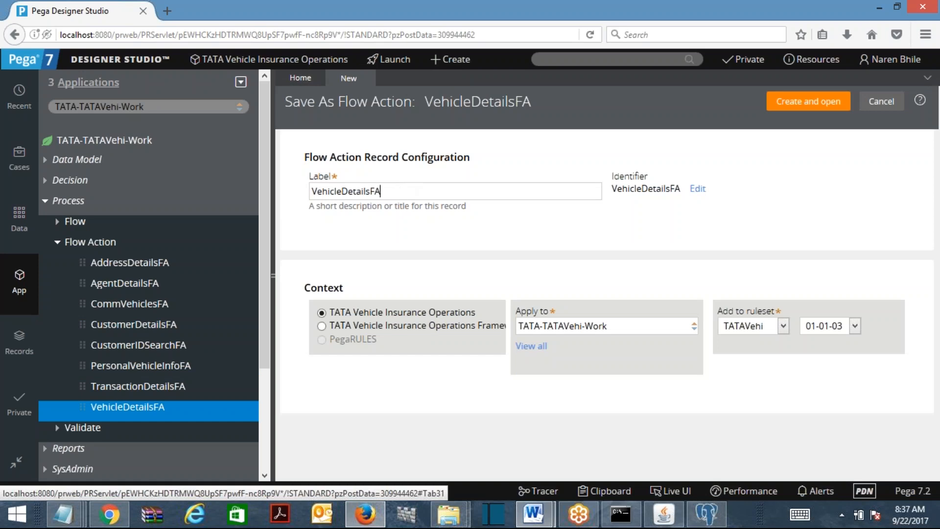
type("9")
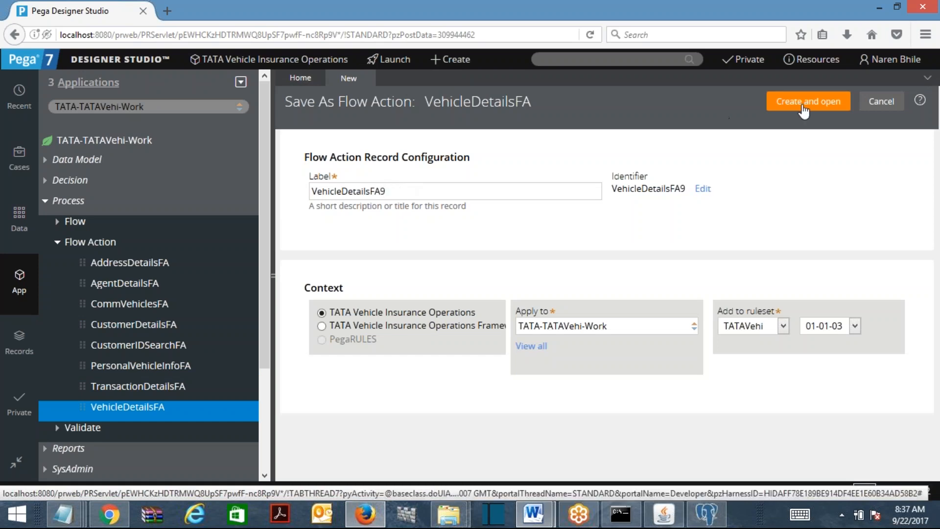
left_click(804, 108)
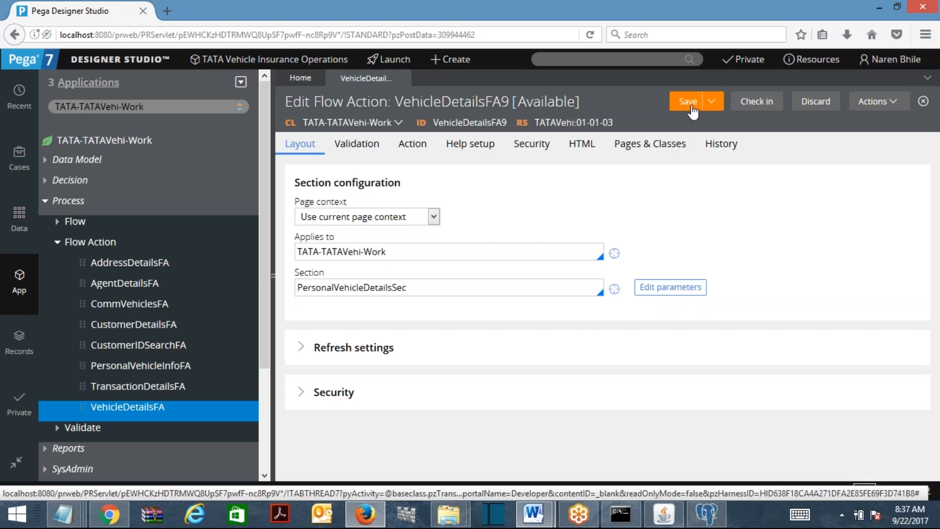
left_click(691, 106)
left_click(712, 101)
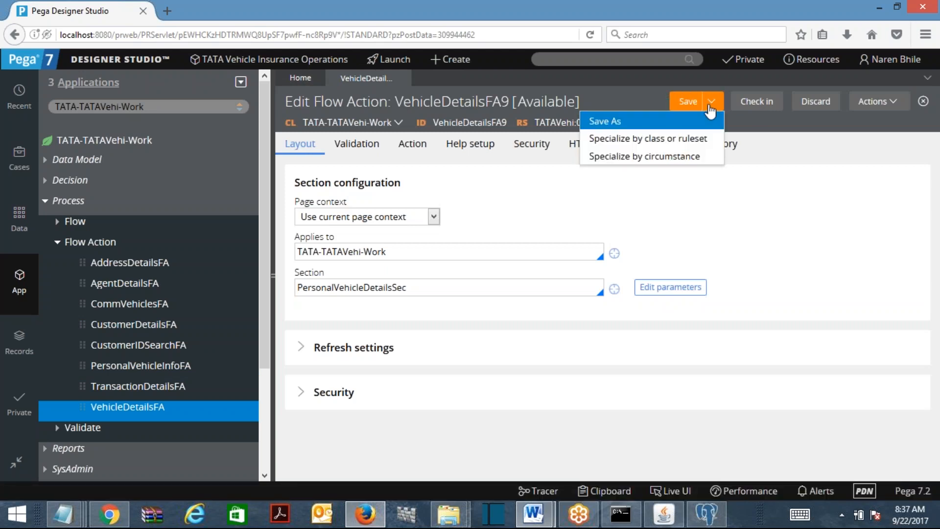
Specialize VehicleDetailsFA9 by property and date on .InsuranceDetails.InsuranceType with value CV, and create it
left_click(658, 157)
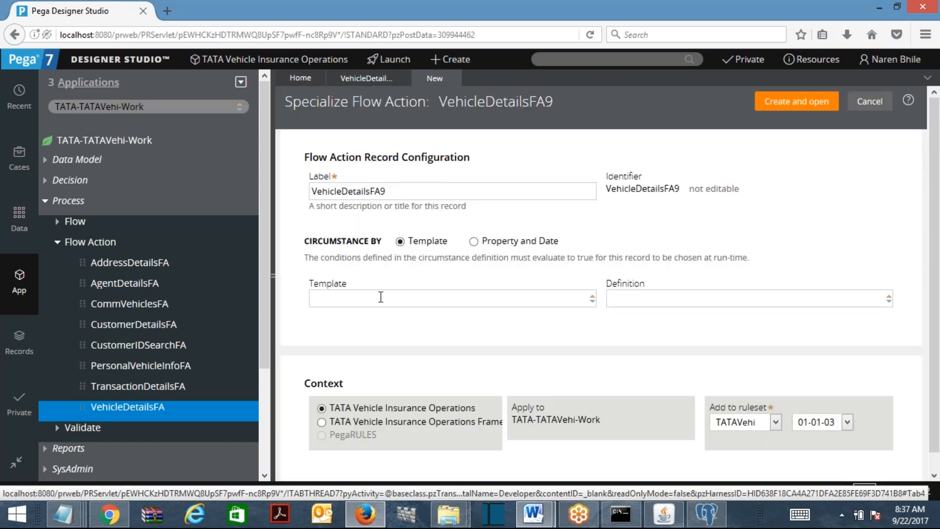
left_click(473, 241)
left_click(343, 300)
type(".ins")
key("Return")
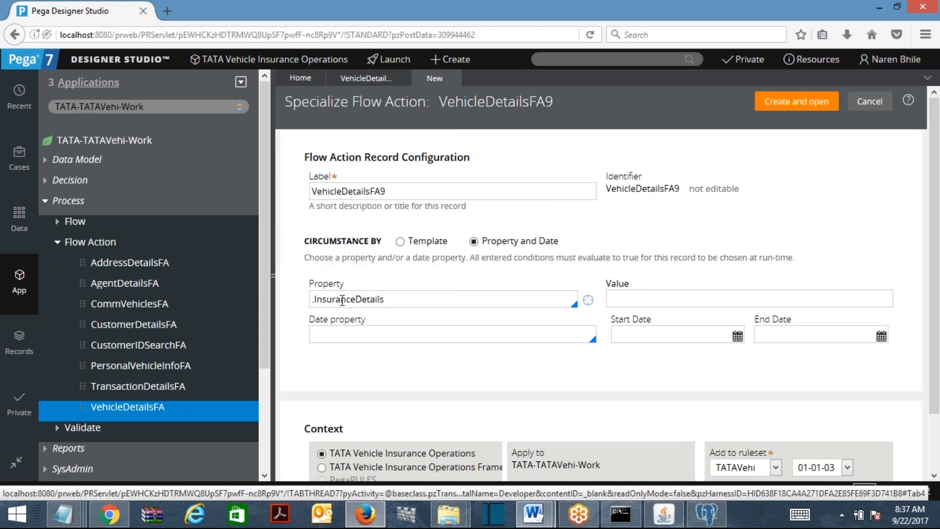
type(".ins")
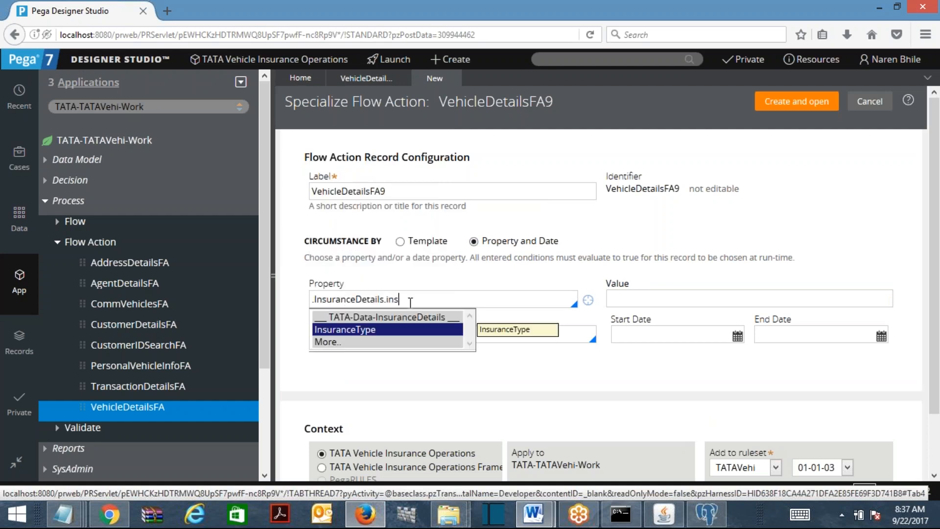
key("Return")
left_click(624, 302)
left_click(621, 336)
left_click(797, 102)
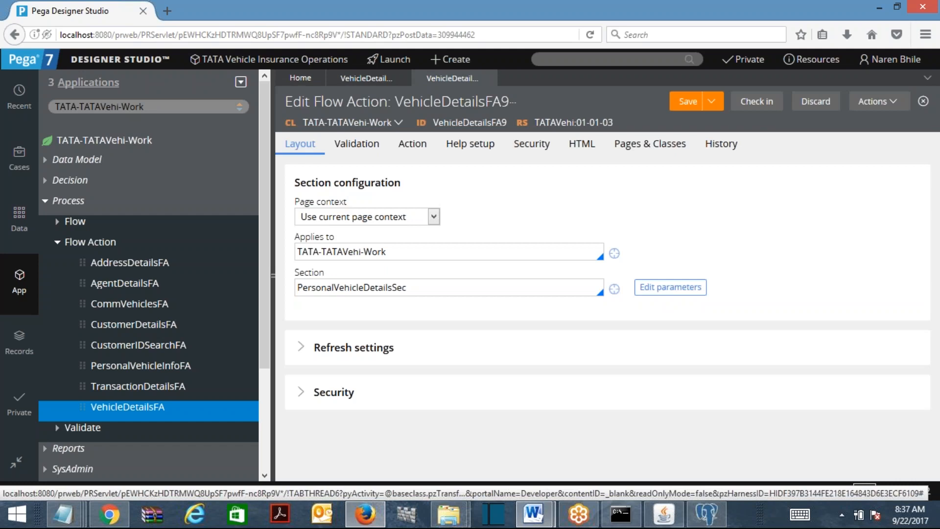
Select the VehicleDetailsFA9 identifier text and check the Word notes document
left_click_drag(511, 124, 435, 131)
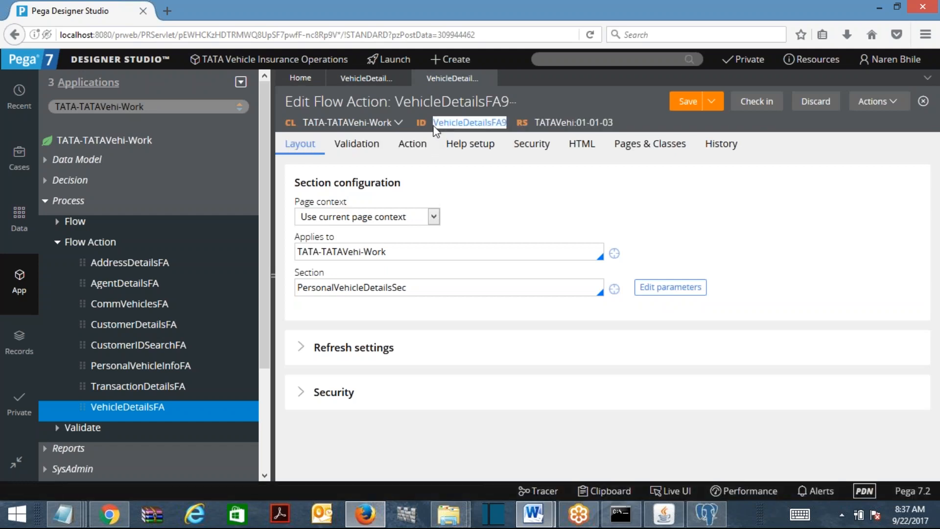
mouse_move(533, 513)
left_click(551, 444)
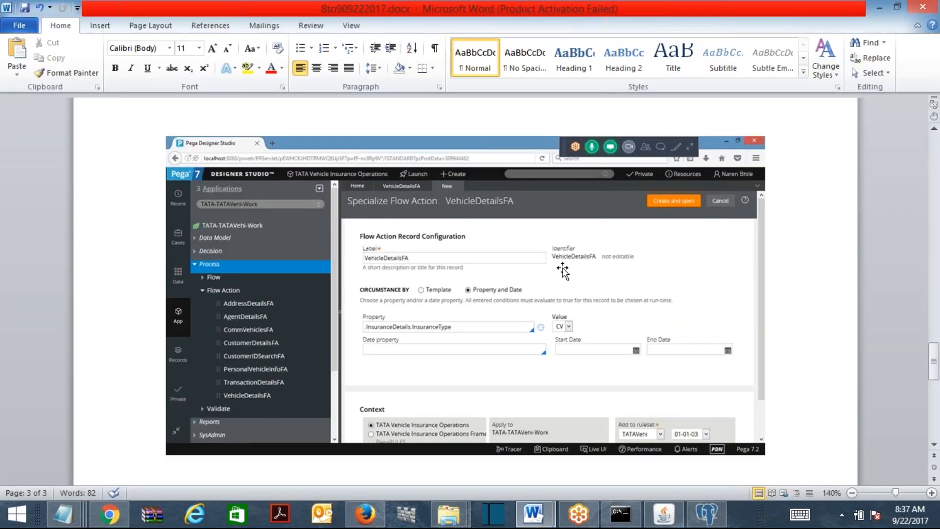
left_click(880, 7)
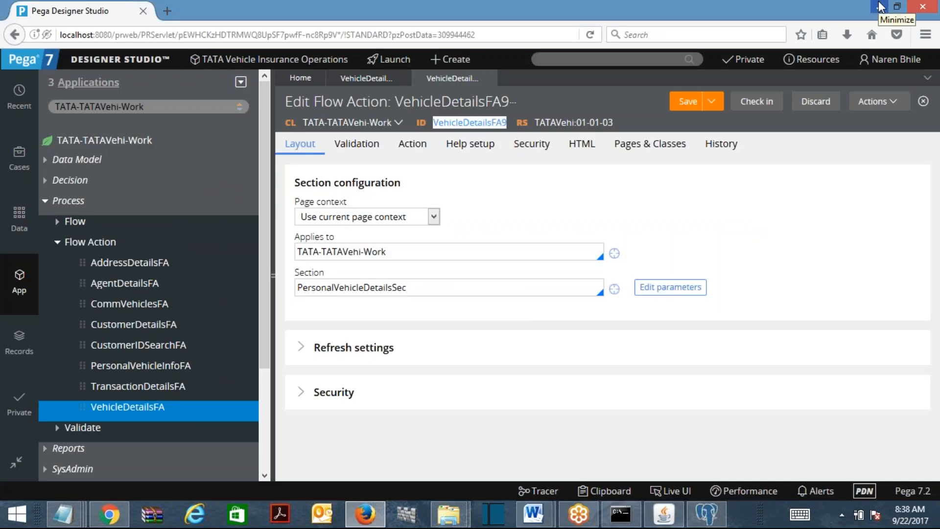
Close the earlier VehicleDetailsFA9 record tab, keeping the CV version, and click into its Section field
left_click(404, 78)
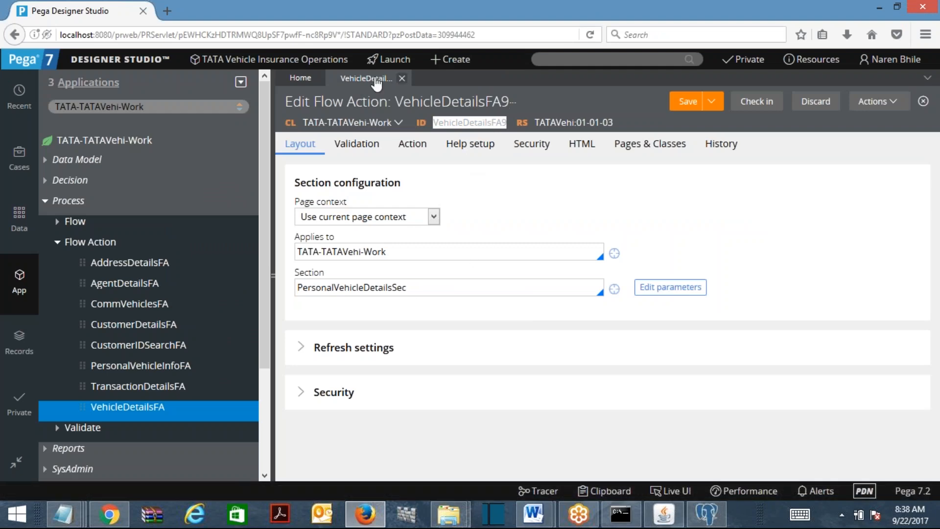
mouse_move(548, 507)
left_click(564, 447)
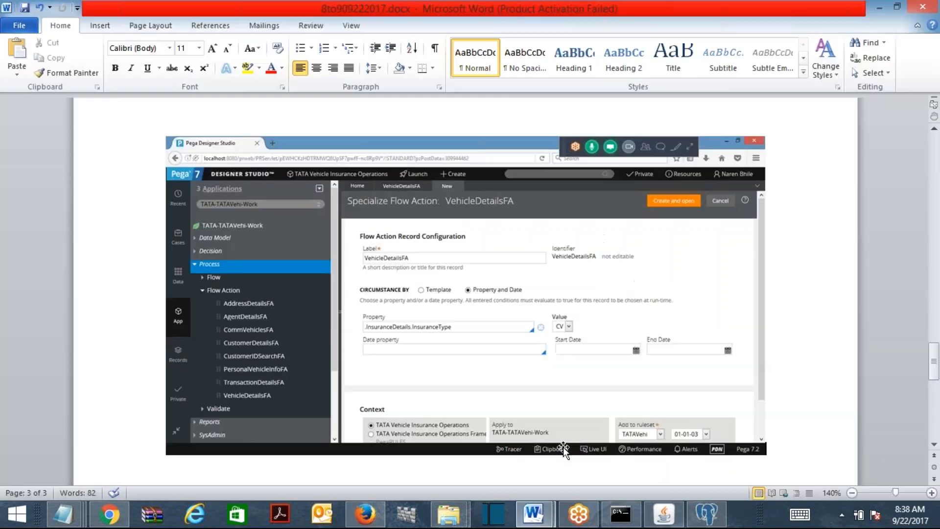
left_click(880, 7)
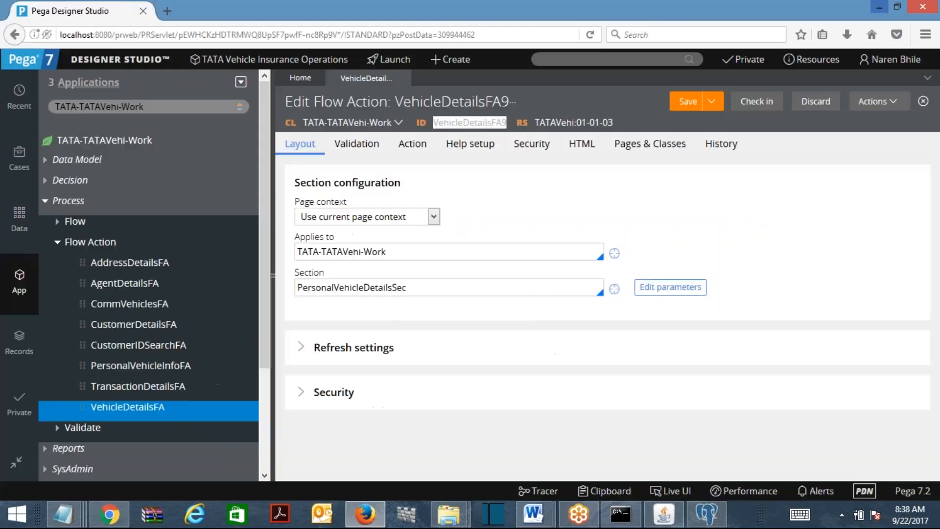
left_click(443, 290)
Replace the section PersonalVehicleDetailsSec with CommVehiclesSec and save the flow action
double_click(444, 289)
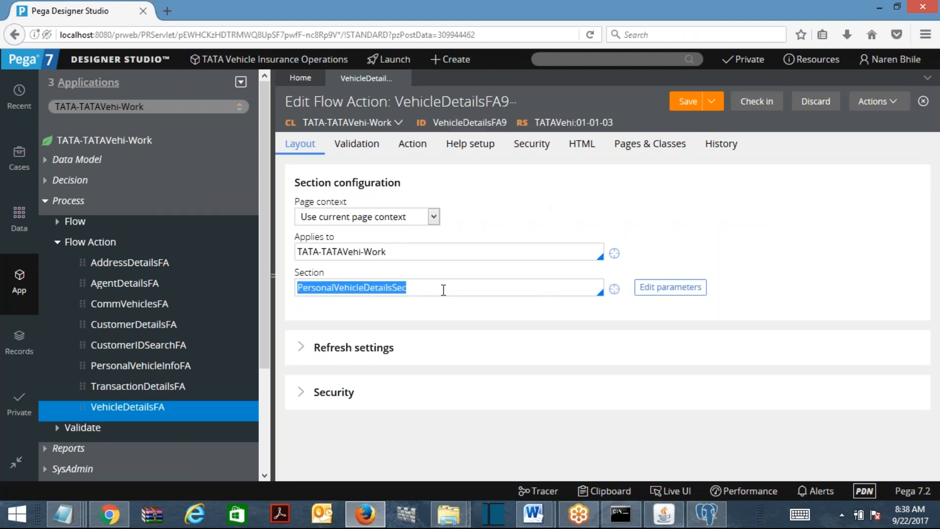
key("BackSpace")
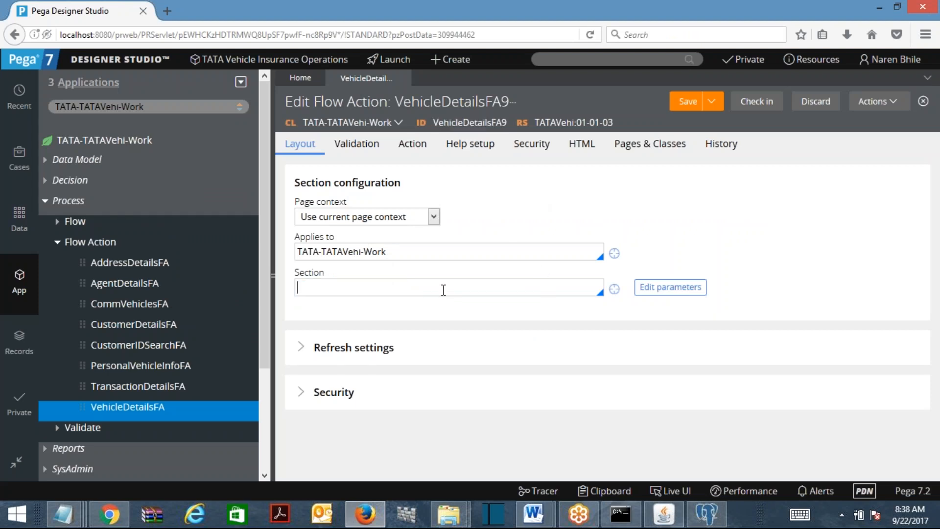
type("come")
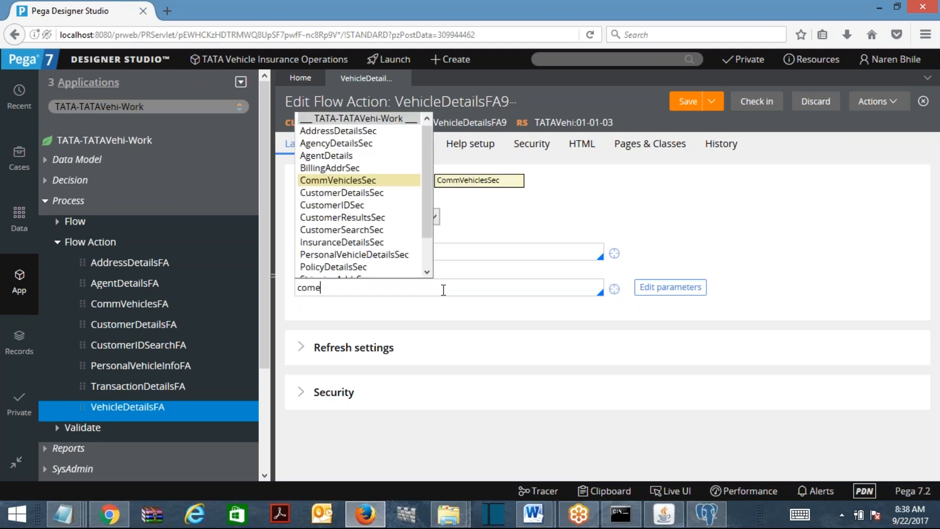
left_click(352, 181)
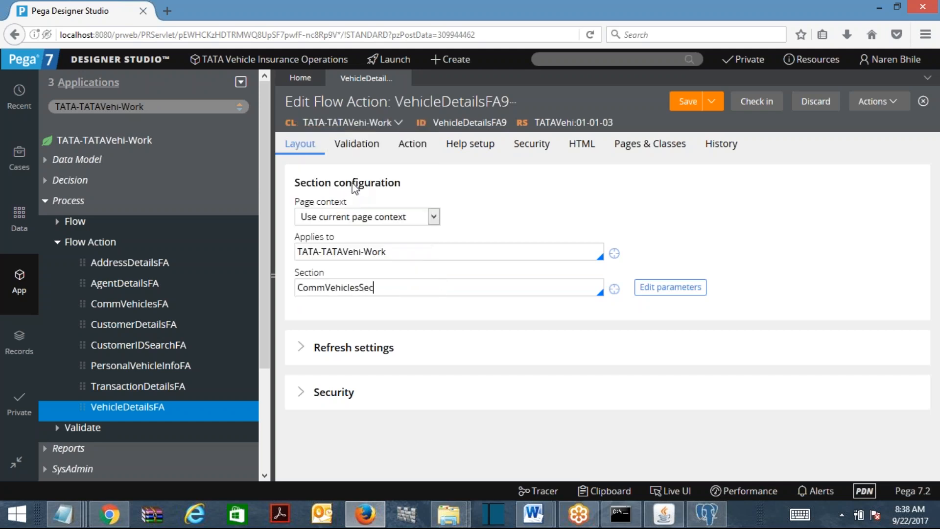
left_click(405, 290)
left_click(566, 212)
left_click(692, 104)
Paste a screenshot of the CommVehiclesSec form into the Word notes
left_click_drag(400, 288, 209, 287)
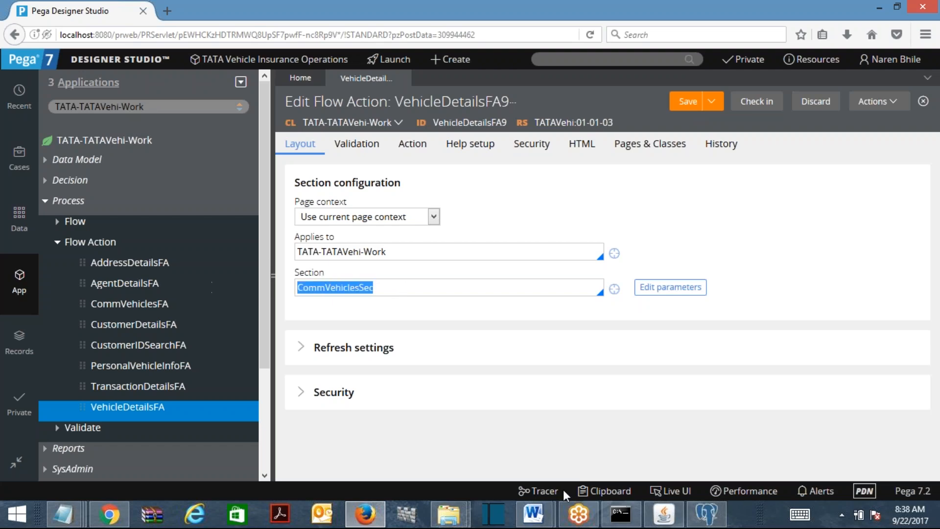
left_click(534, 514)
left_click(588, 471)
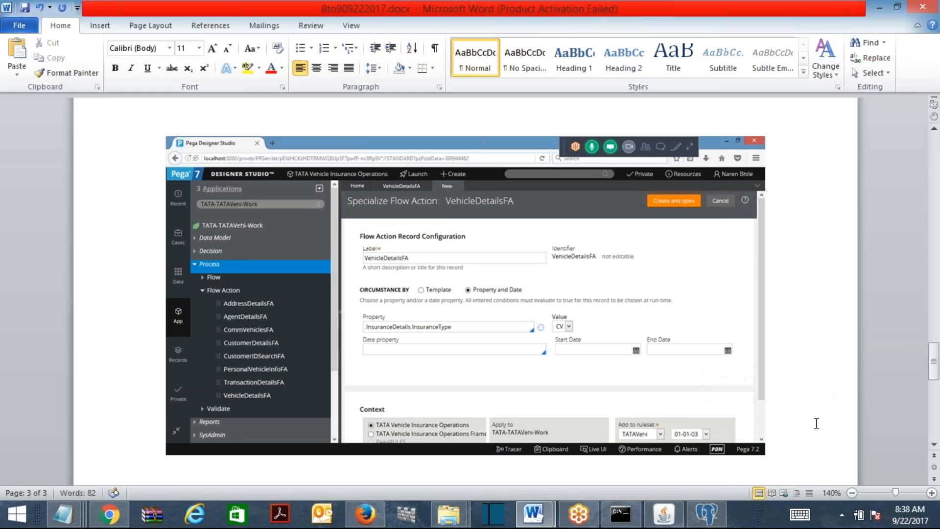
key("ctrl+v")
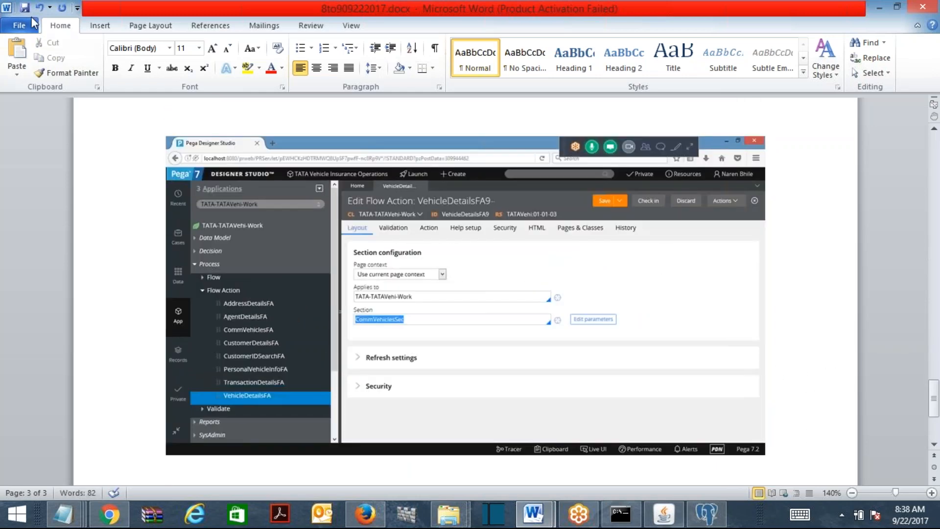
left_click(879, 7)
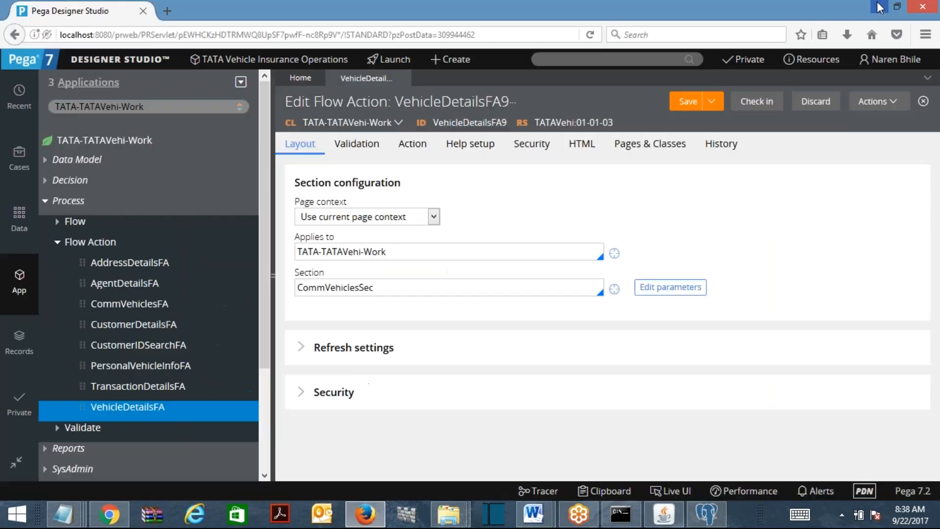
Check in VehicleDetailsFA9 with the comment 'sdfsd' and close its tab
left_click(757, 102)
type("sdfsd")
left_click(790, 340)
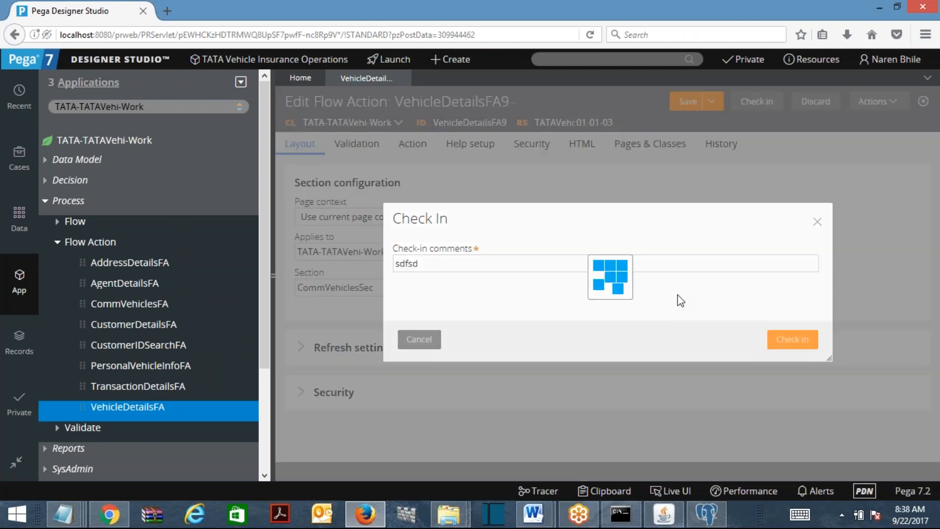
left_click(403, 79)
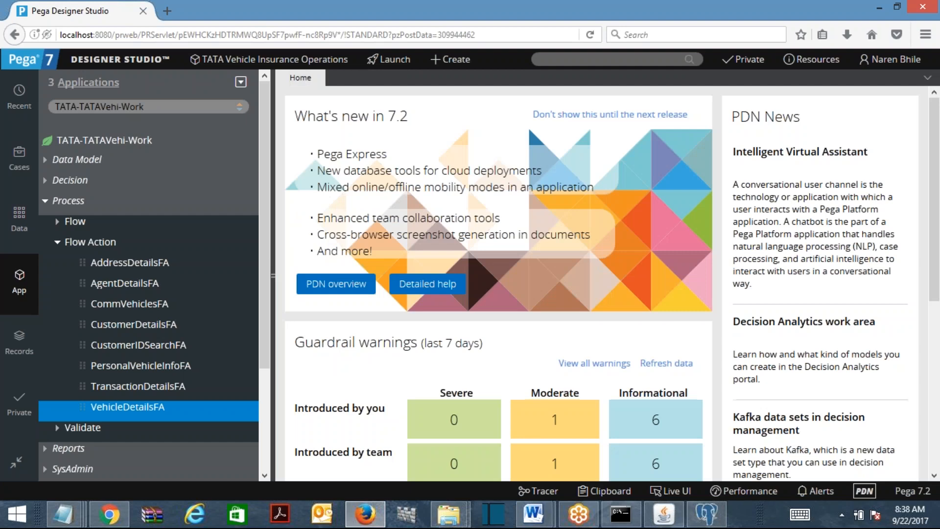
Refresh the App Explorer and expand Process > Flow Action > VehicleDetailsFA9 to show its versions
left_click(241, 82)
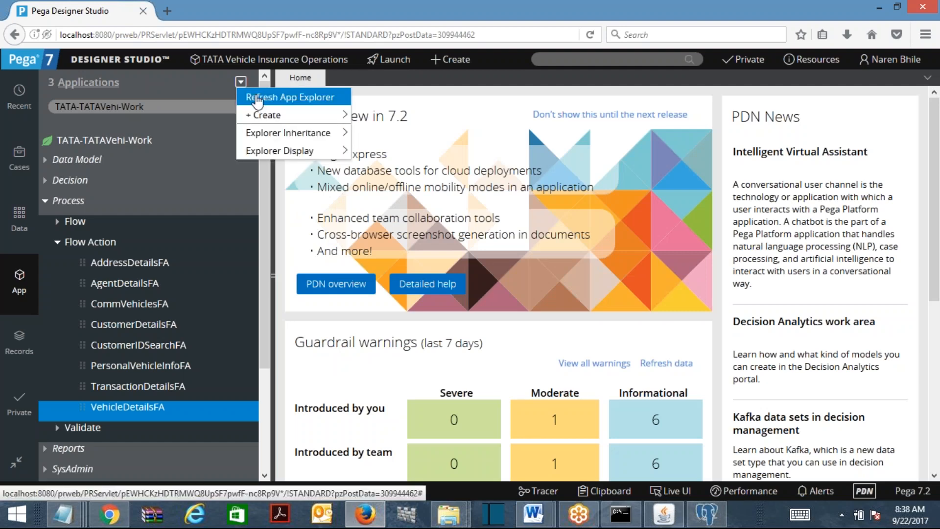
left_click(258, 98)
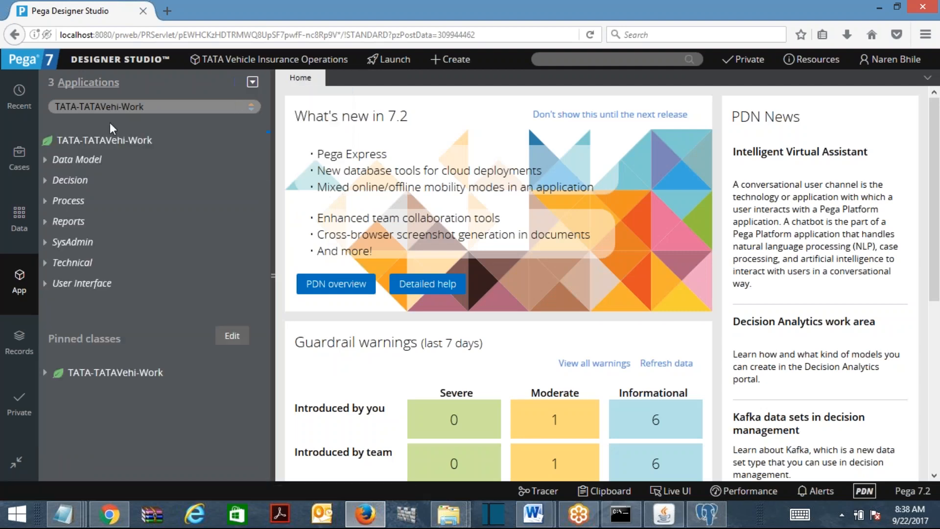
left_click(47, 202)
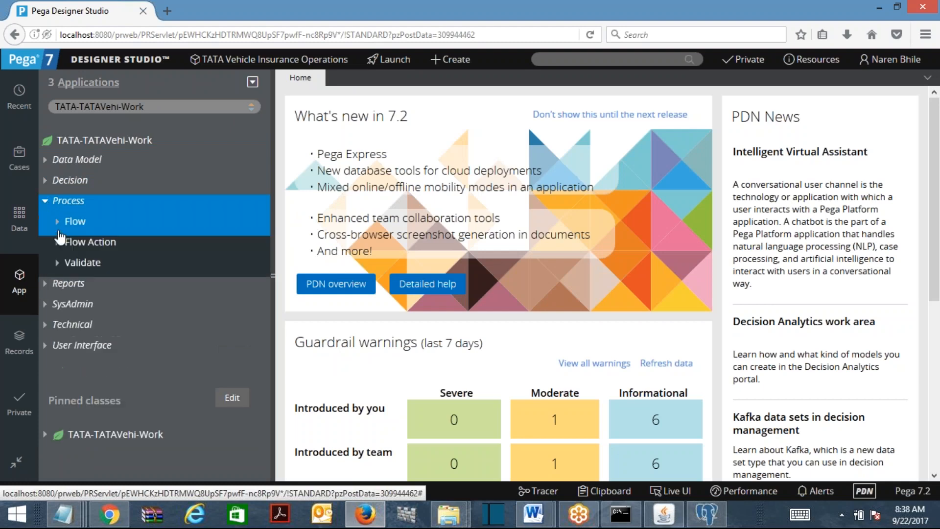
left_click(59, 242)
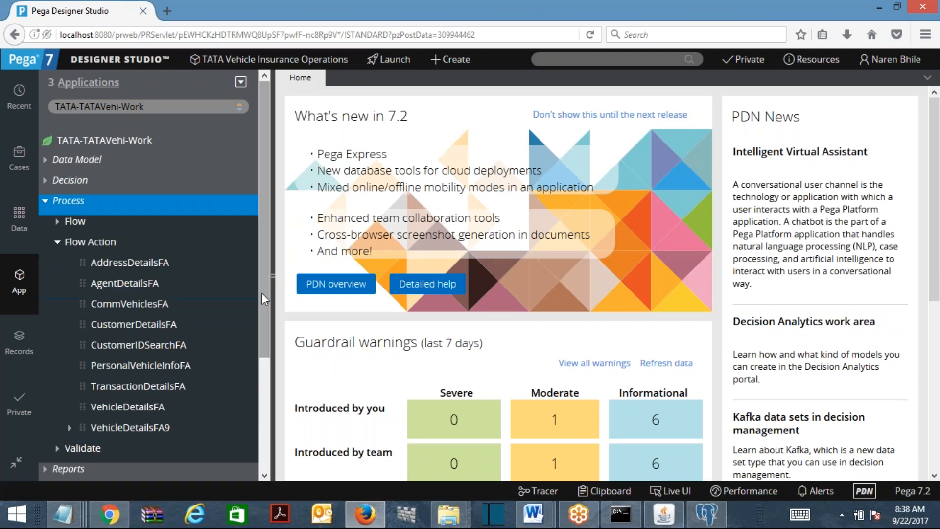
scroll(270, 365, "down", 2)
scroll(270, 365, "down", 1)
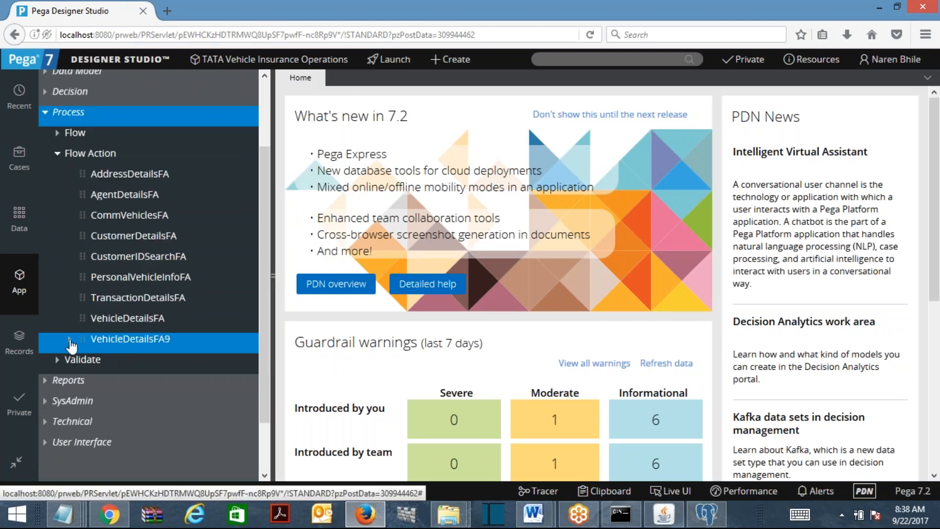
left_click(70, 340)
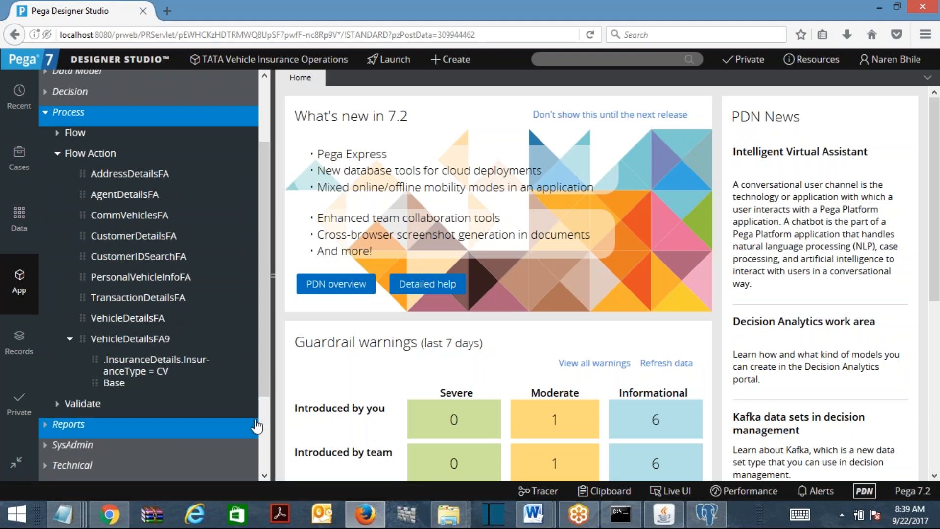
Paste the explorer screenshot into the Word notes on a new line and save the document
mouse_move(534, 514)
left_click(612, 431)
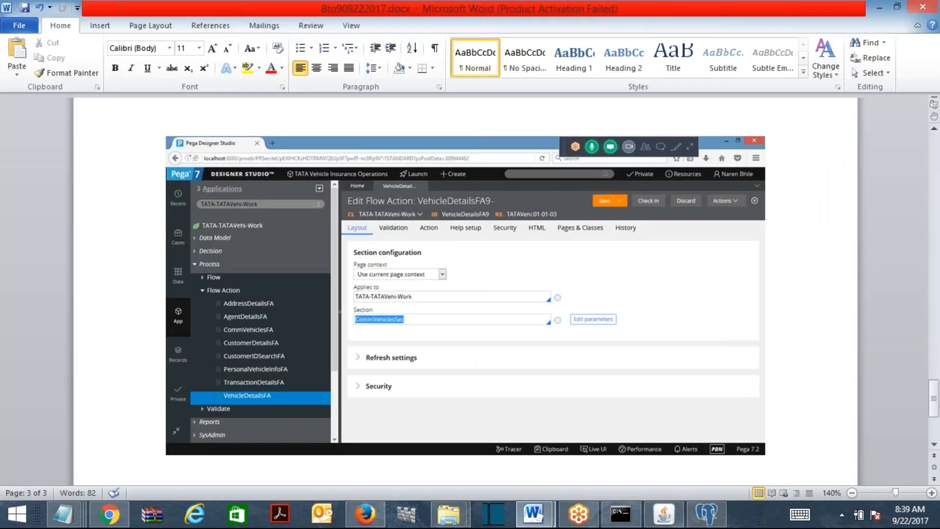
key("Return")
key("Return")
key("ctrl+v")
left_click(24, 7)
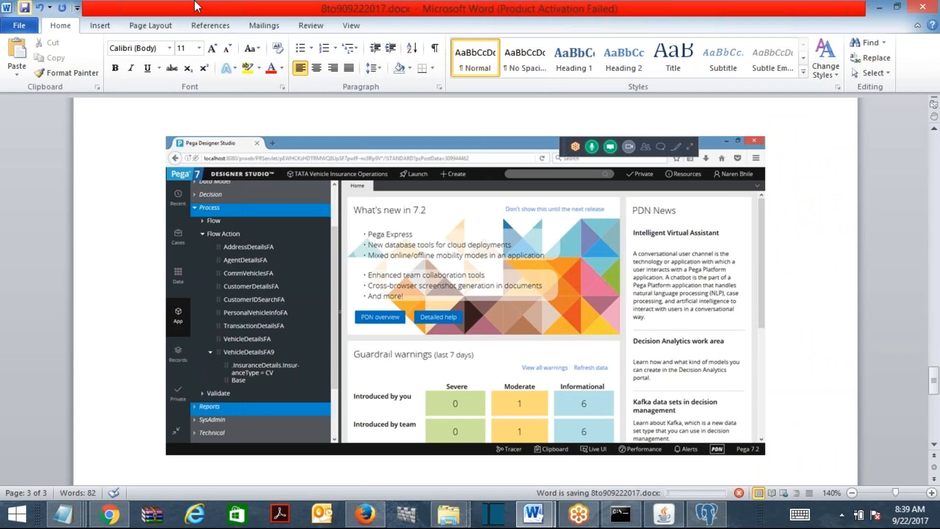
key("alt+Tab")
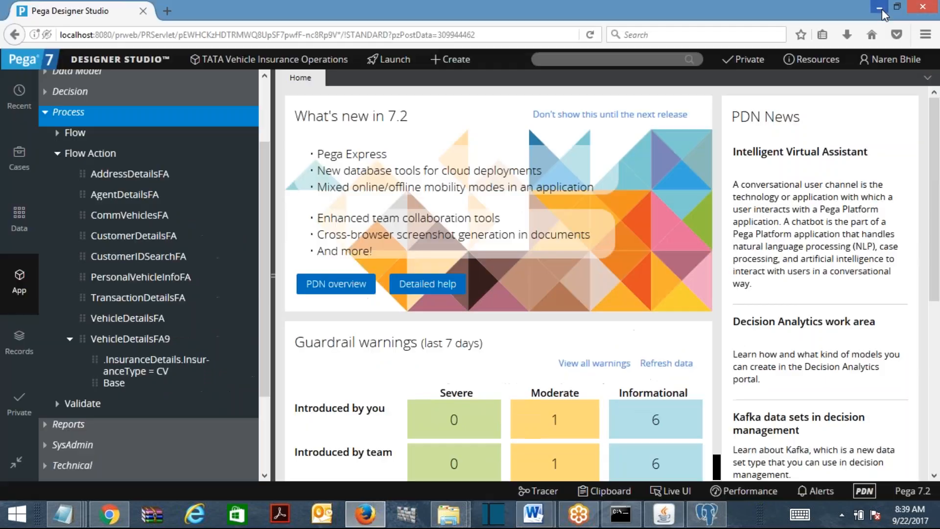
Open VehicleDetailsFA9's Base version (PersonalVehicleDetailsSec) and its CV version (CommVehiclesSec) to compare sections
left_click(121, 390)
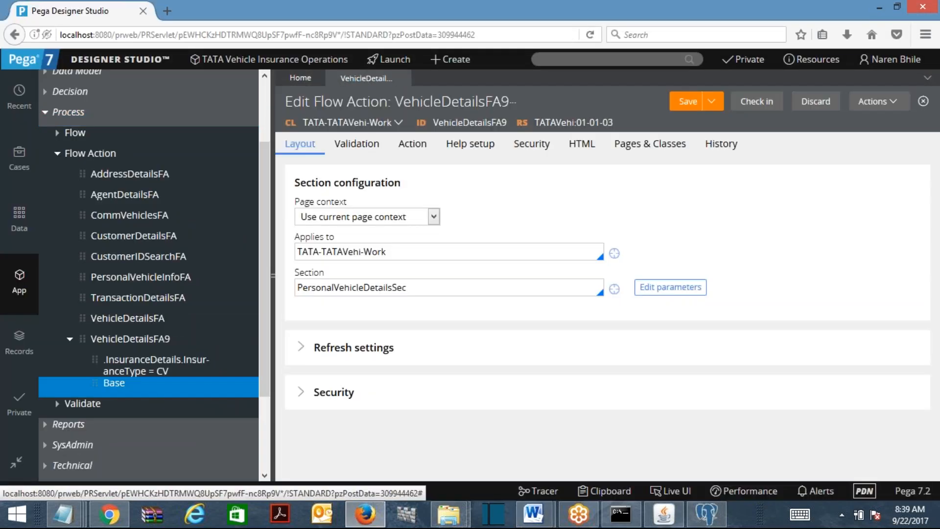
double_click(411, 289)
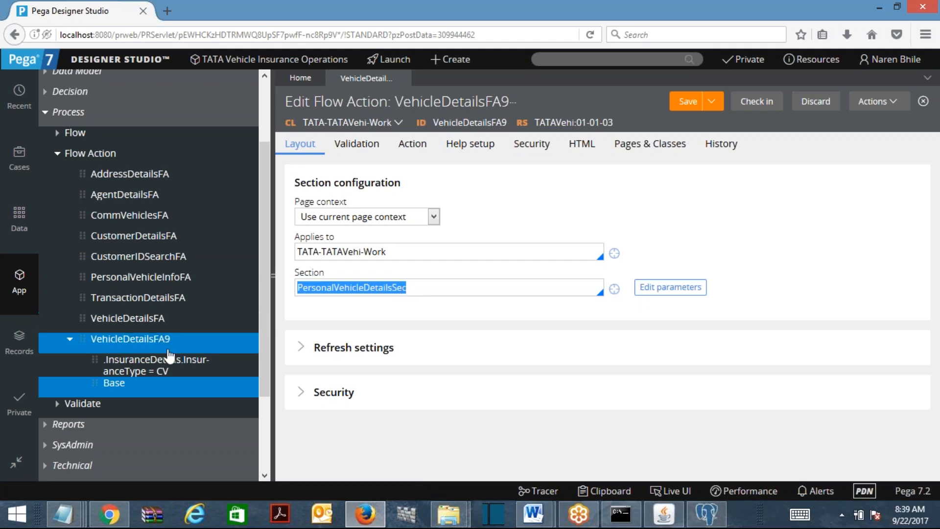
left_click(169, 365)
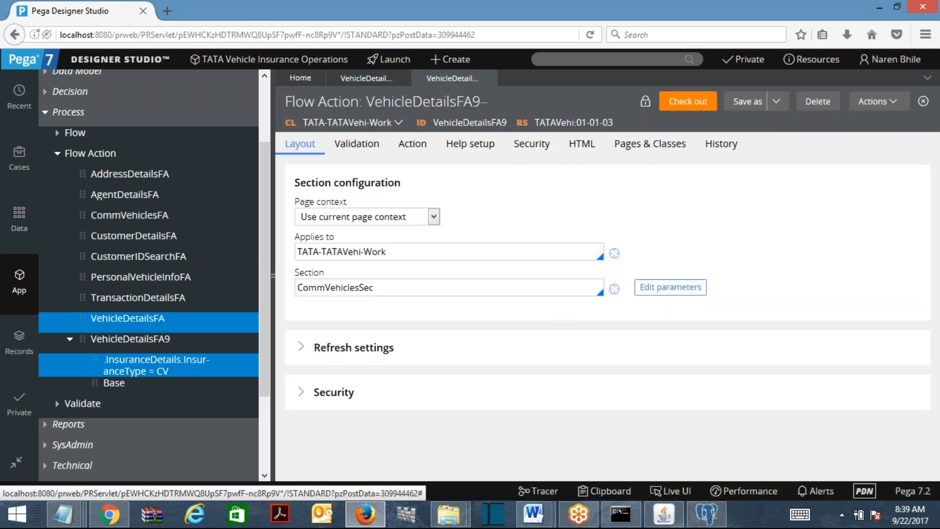
left_click(121, 338)
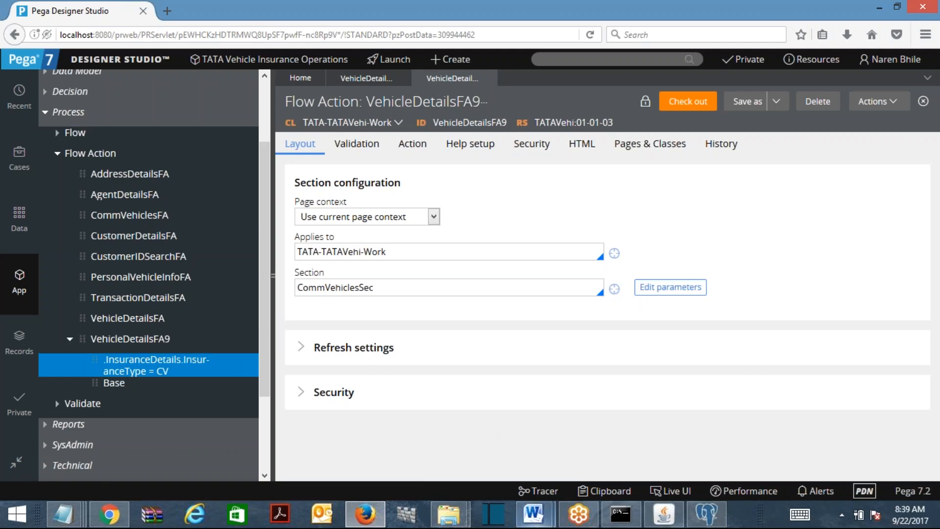
Type 'Redesign the flow accordingly.' on a new page in the Word notes and save
mouse_move(534, 514)
left_click(607, 455)
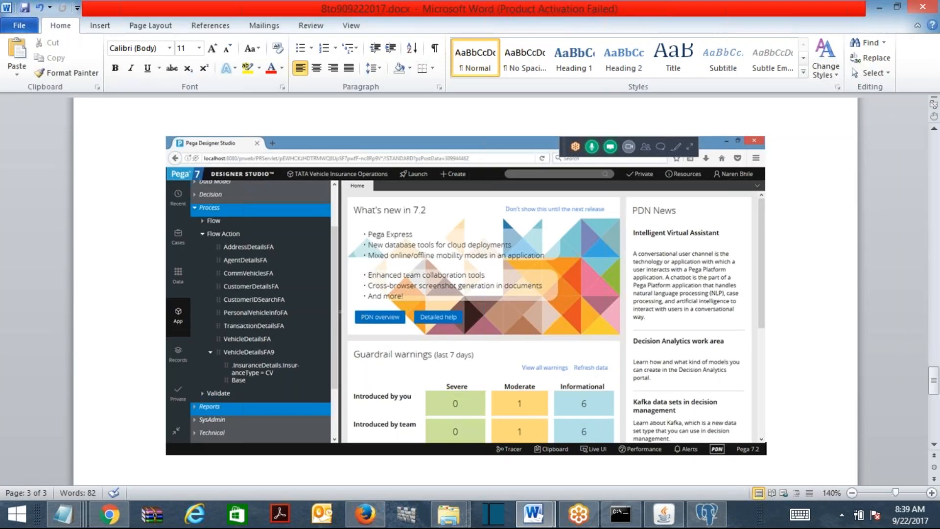
key("Return")
type("Redesign the")
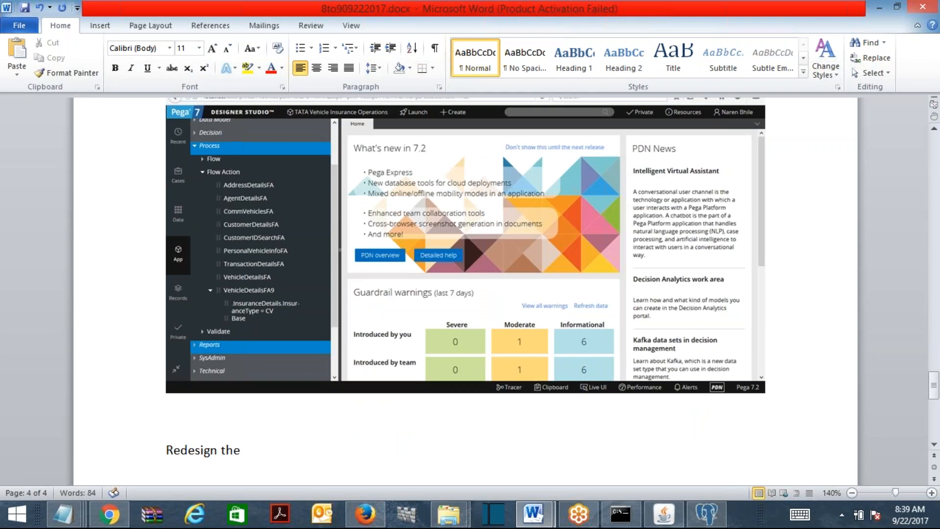
type(" flow accordingly.")
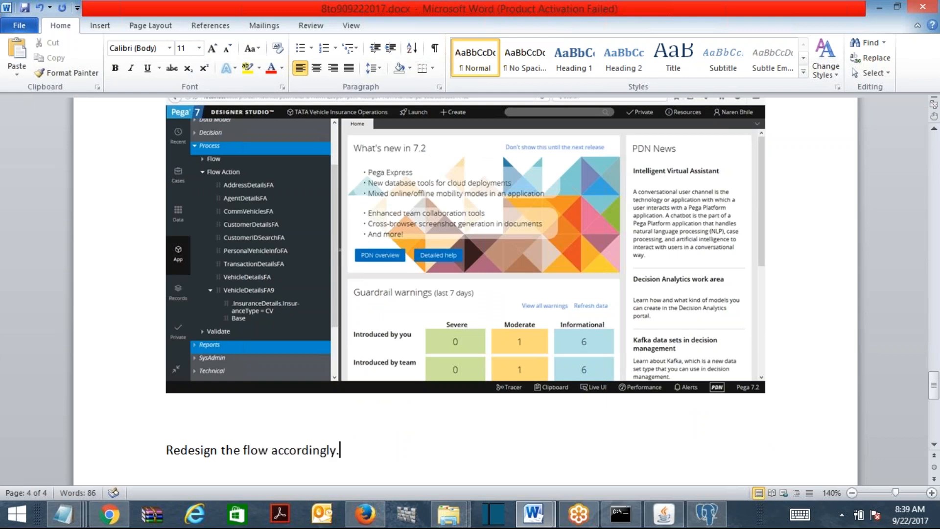
key("ctrl+s")
left_click(879, 8)
Close both VehicleDetailsFA9 tabs and open TATAVehicleInsuranceFL from Process > Flow
left_click(489, 78)
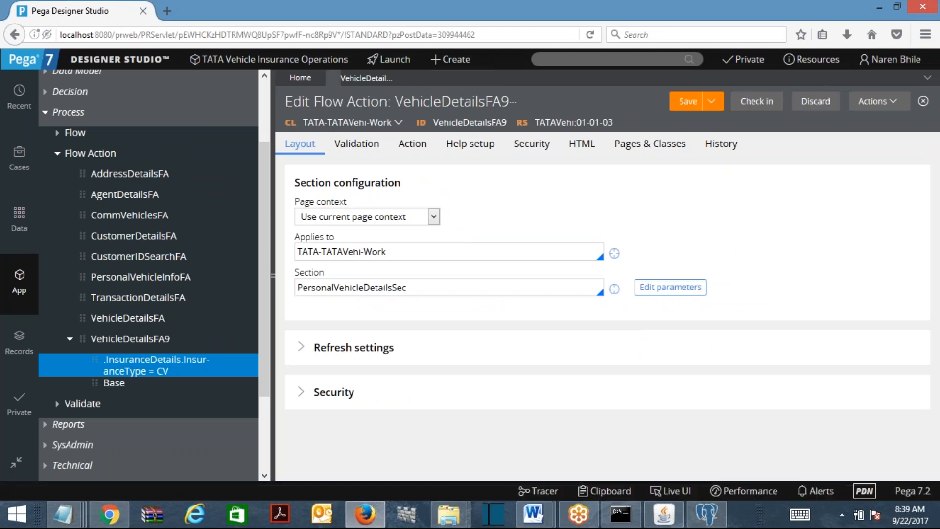
left_click(403, 79)
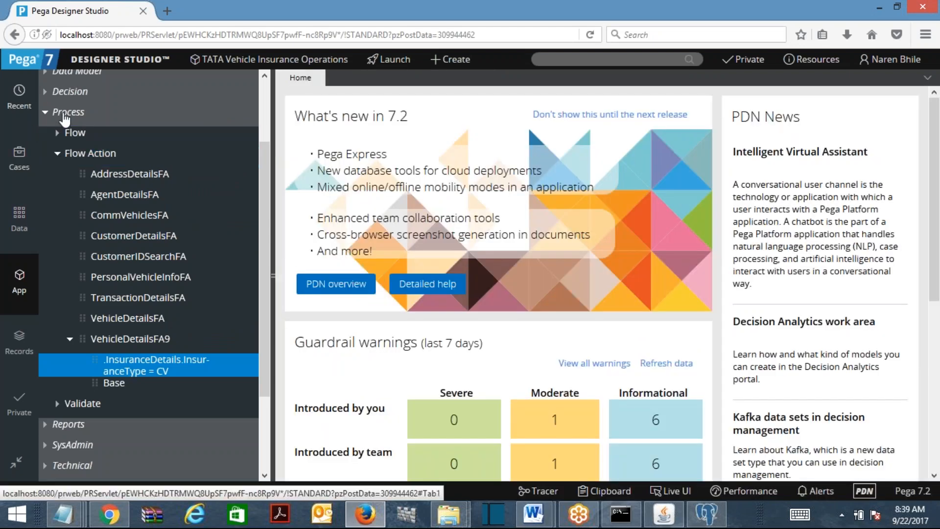
scroll(267, 125, "up", 3)
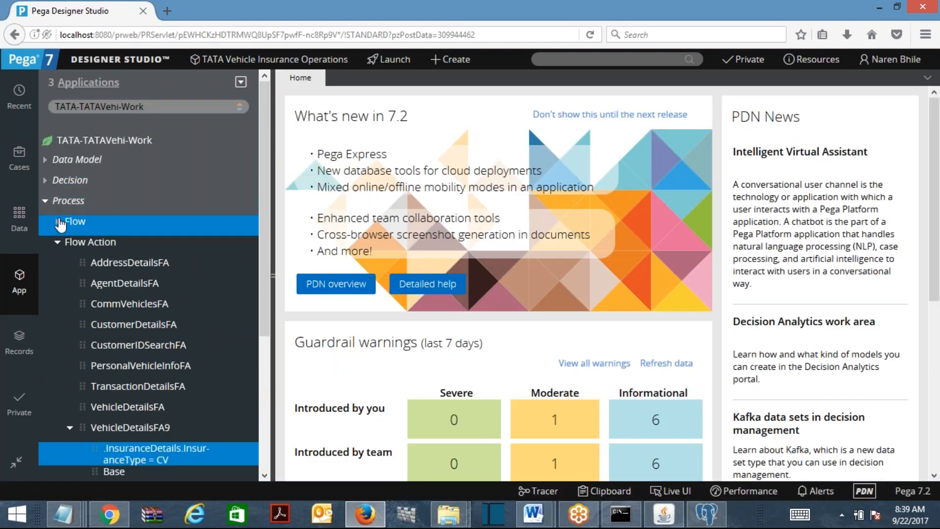
left_click(58, 221)
scroll(261, 203, "down", 2)
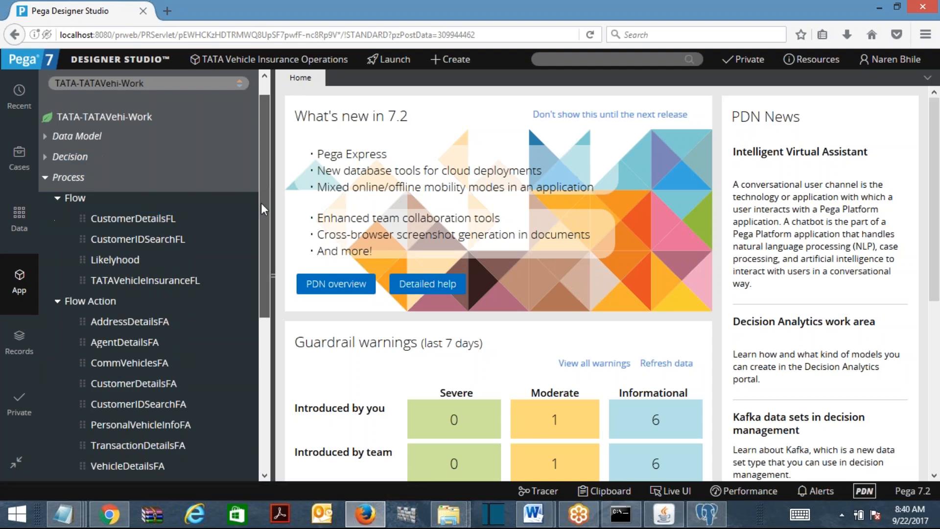
left_click(173, 261)
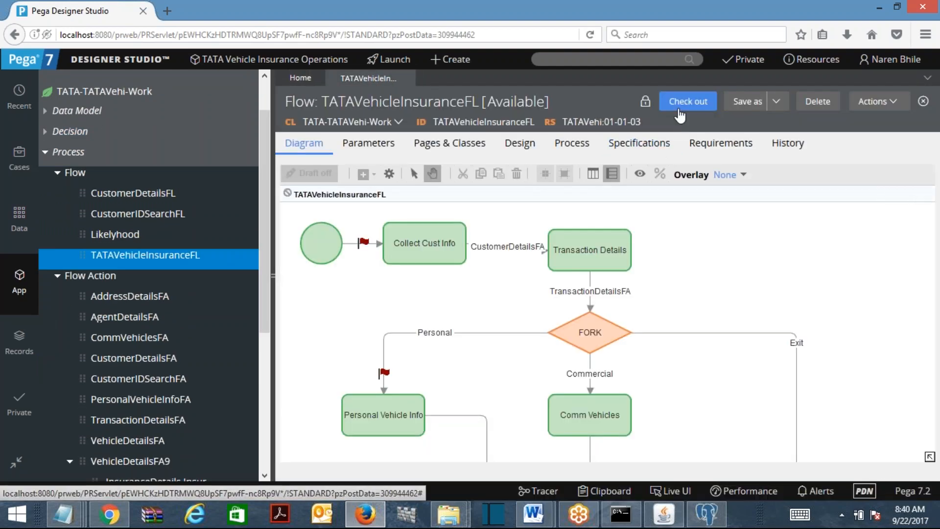
Check out TATAVehicleInsuranceFL, zoom the diagram to Fit to Screen, and select the FORK shape
left_click(679, 116)
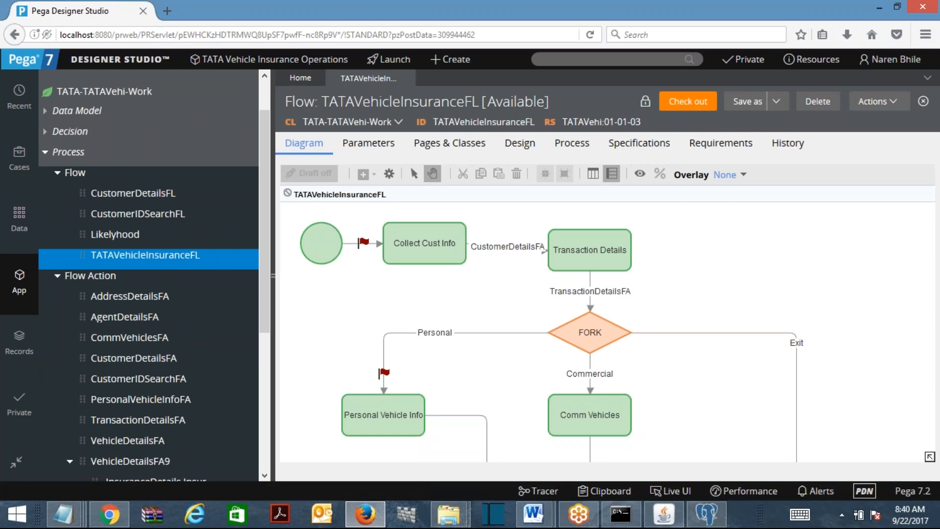
right_click(736, 245)
mouse_move(762, 300)
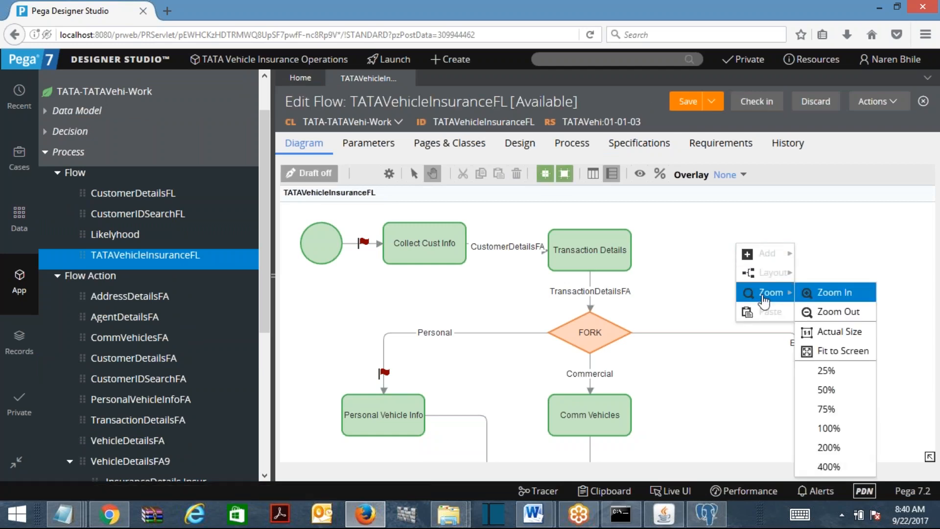
left_click(845, 349)
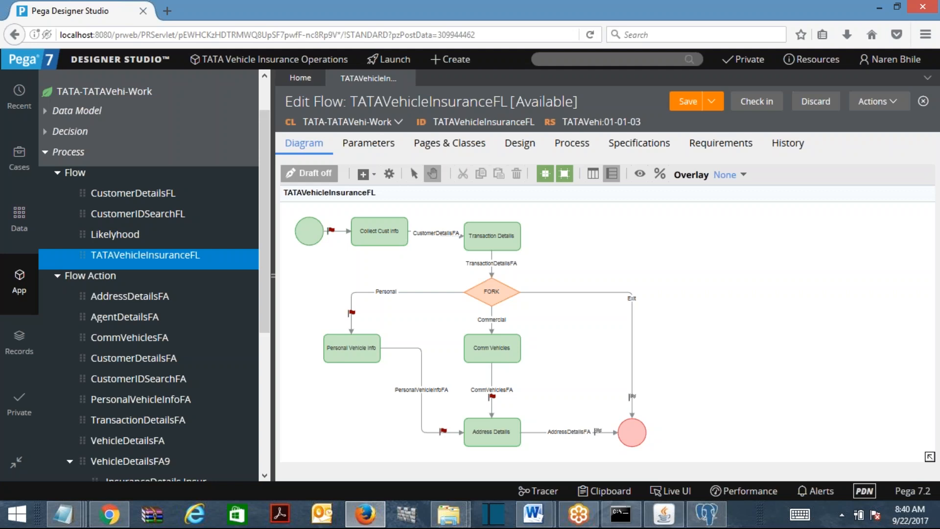
left_click(492, 292)
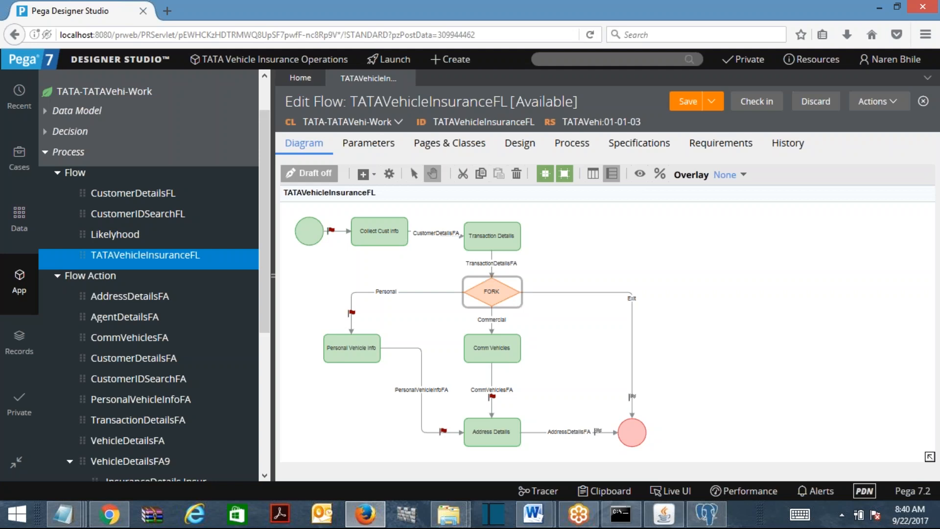
Delete the FORK decision and its Exit, Commercial and Personal connectors
key("Delete")
left_click(563, 294)
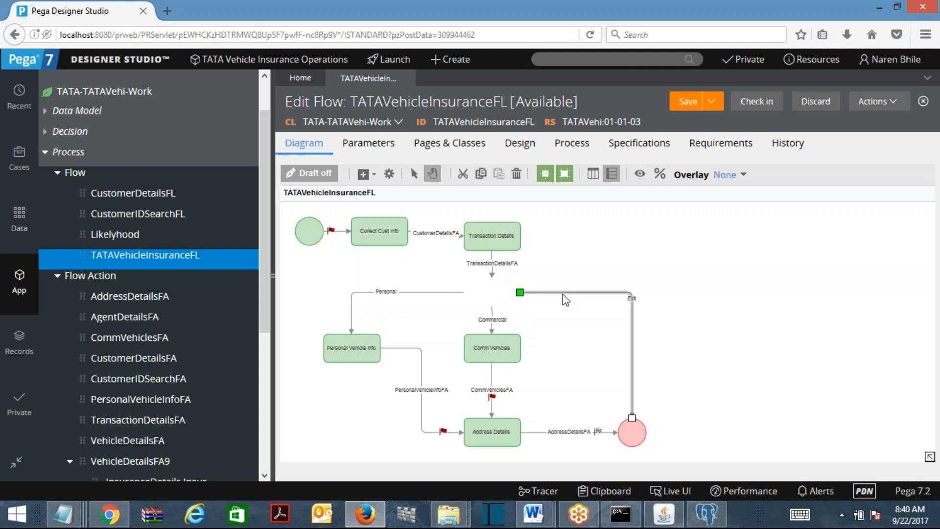
key("Delete")
left_click(492, 322)
left_click(415, 292)
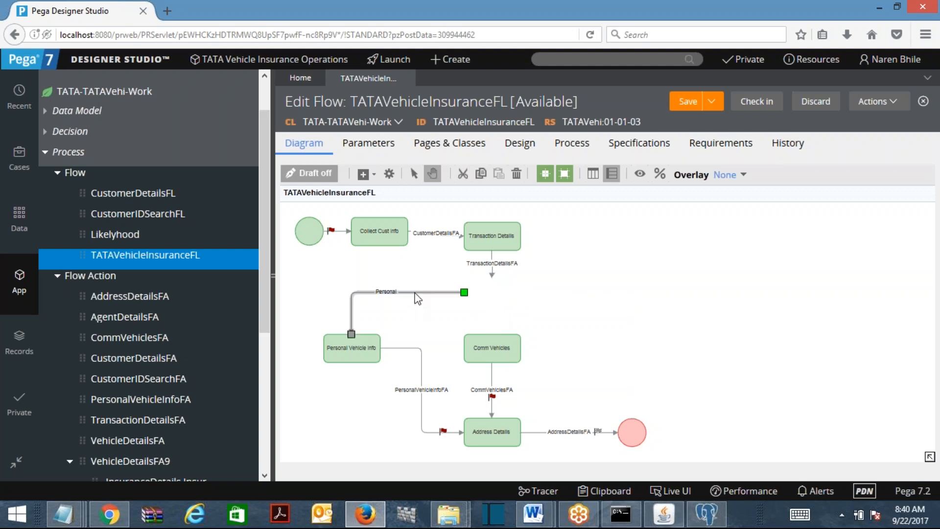
key("Delete")
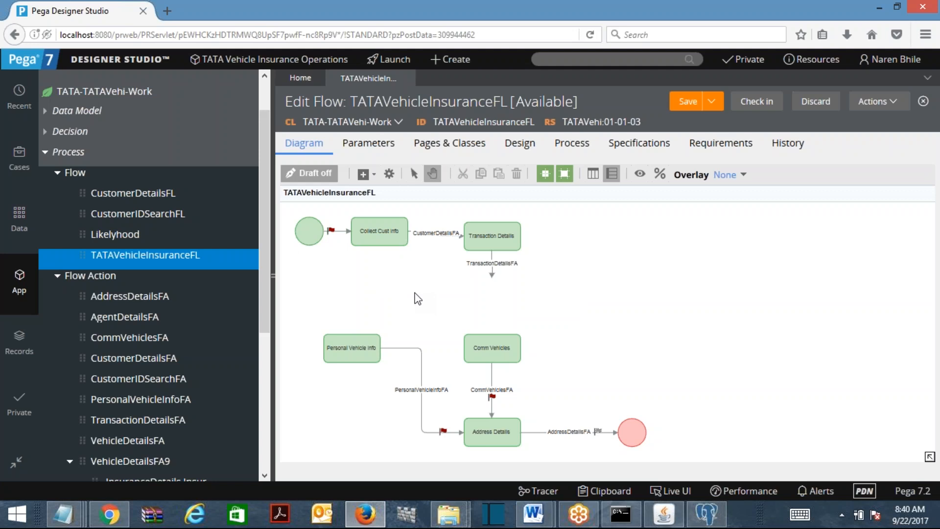
Delete the Personal Vehicle Info and Comm Vehicles shapes with their dangling connectors
left_click(495, 242)
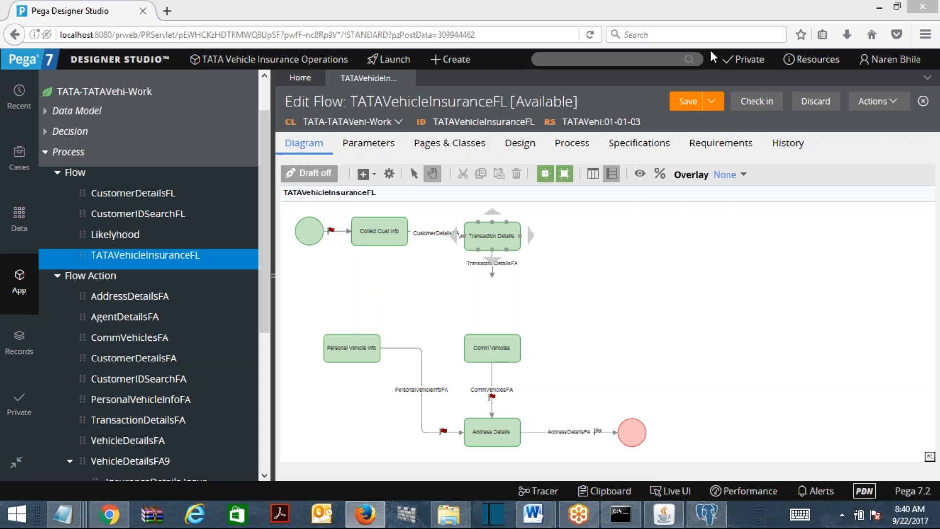
left_click(580, 327)
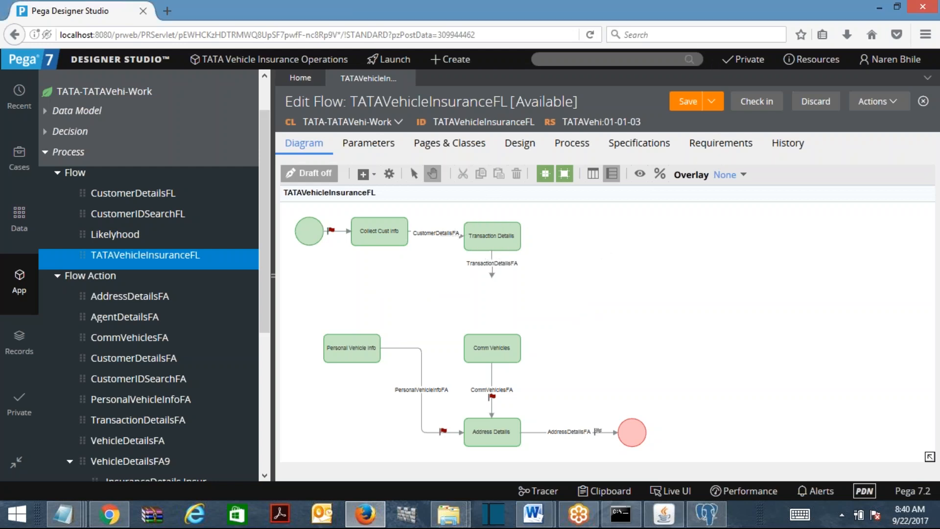
left_click(343, 350)
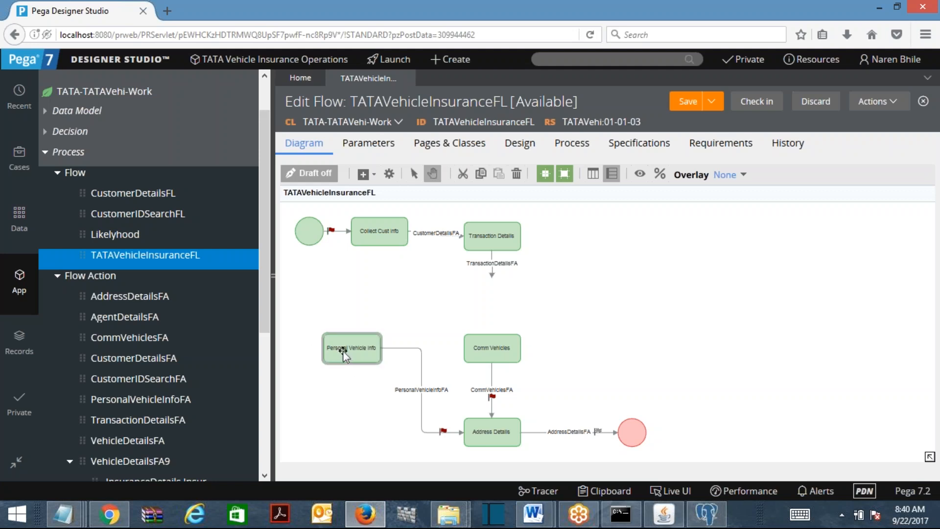
key("Delete")
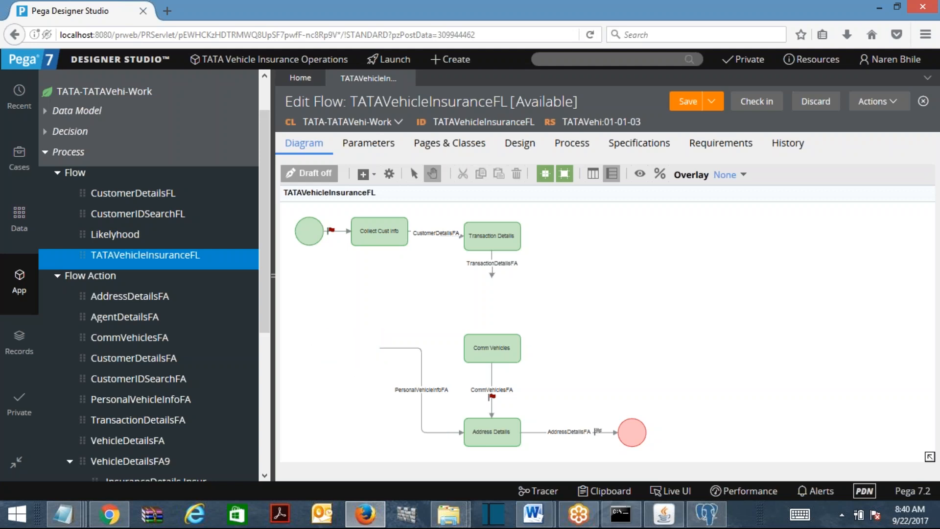
left_click(419, 381)
key("Delete")
left_click(518, 354)
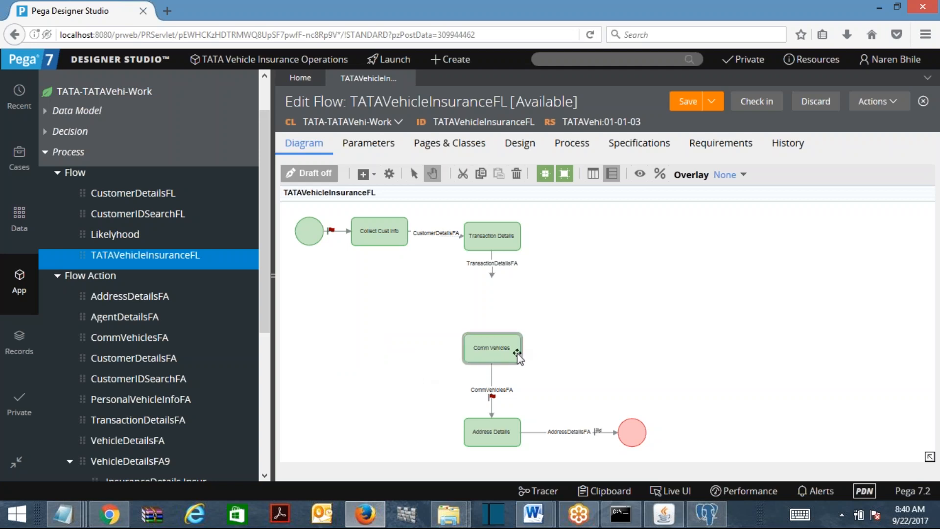
key("Delete")
left_click(494, 379)
key("Delete")
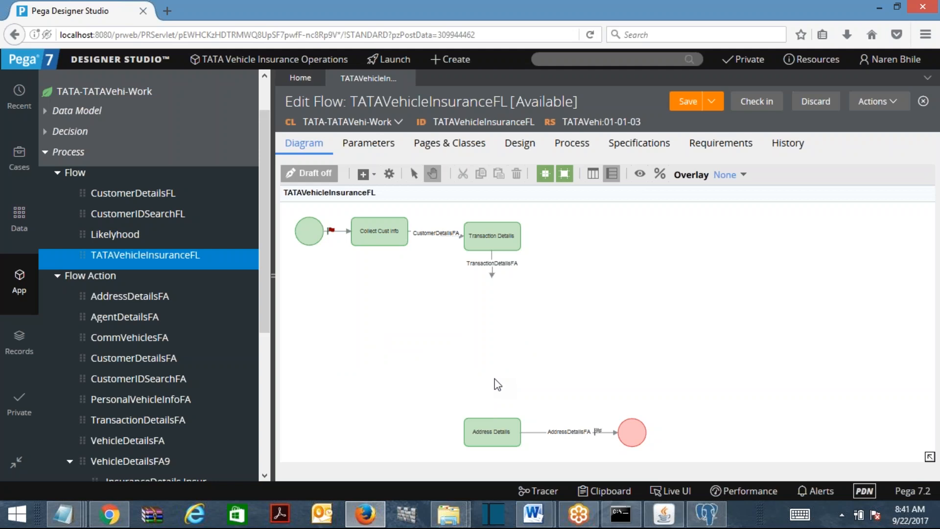
left_click(365, 174)
left_click_drag(393, 191, 448, 306)
right_click(674, 322)
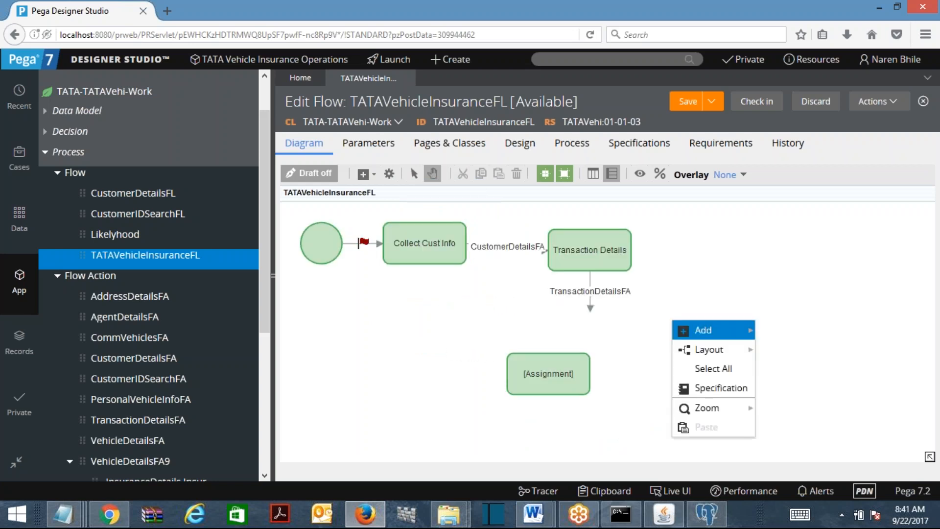
mouse_move(758, 410)
left_click(798, 356)
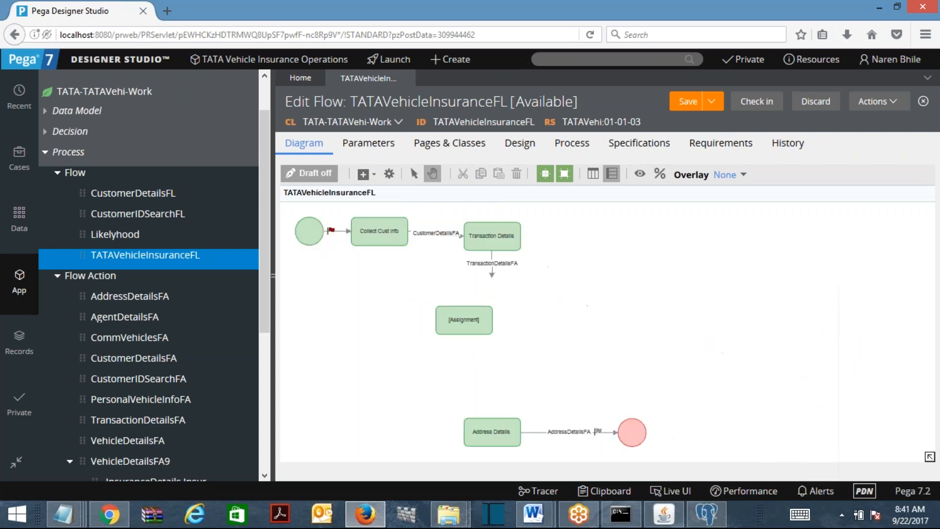
left_click(468, 322)
left_click_drag(468, 322, 500, 319)
left_click(500, 273)
left_click_drag(501, 280, 500, 307)
left_click_drag(501, 347, 501, 433)
left_click(499, 324)
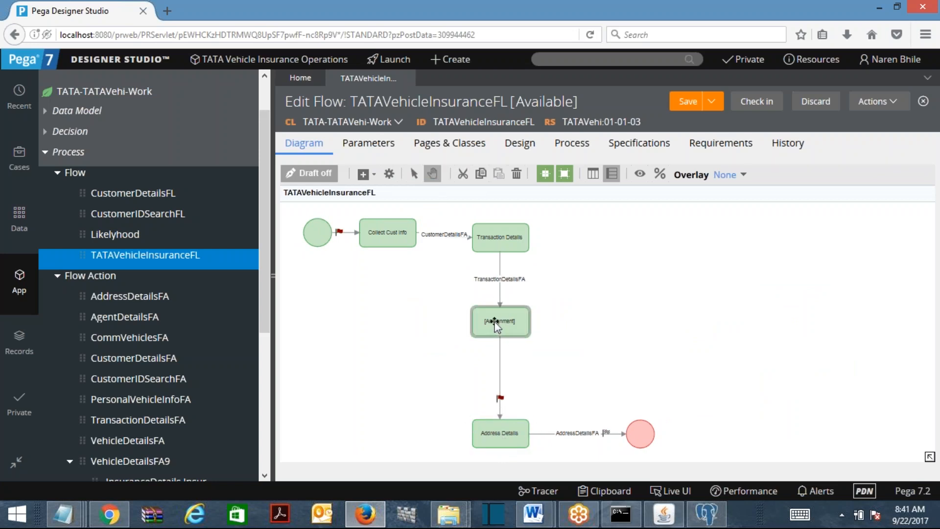
double_click(508, 320)
type("Vehicle Details")
left_click(718, 342)
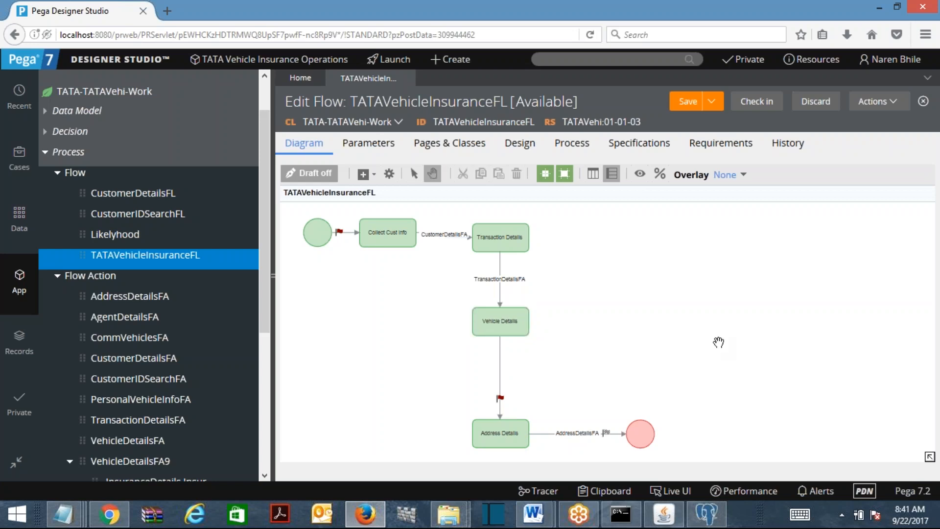
double_click(500, 375)
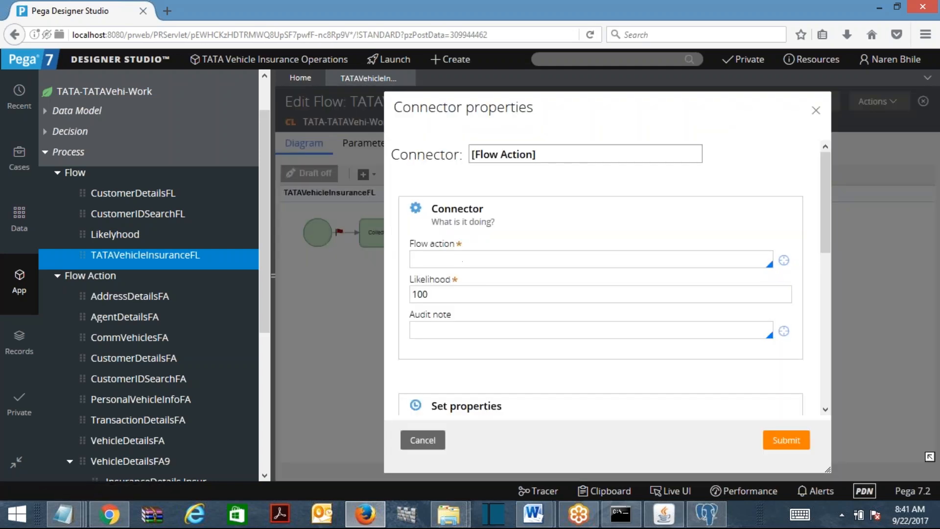
left_click(412, 259)
type("vehi")
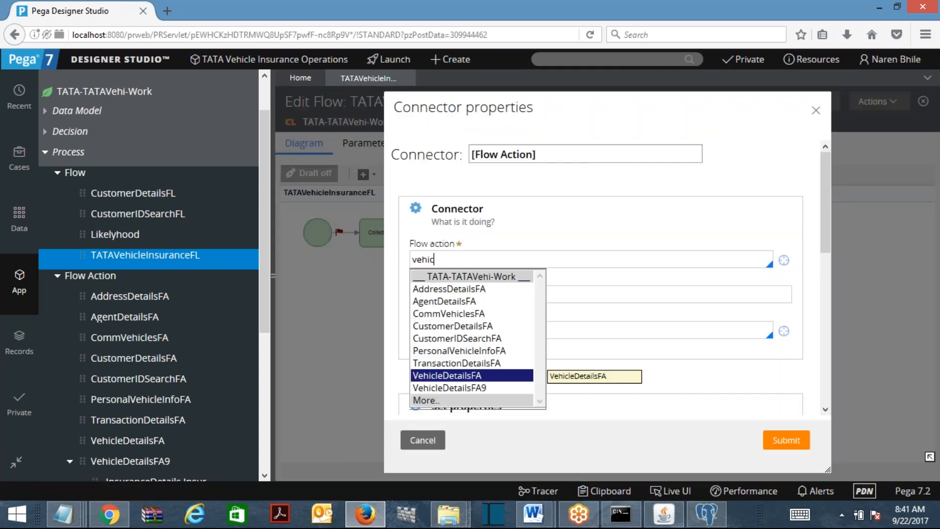
type("c")
left_click(447, 388)
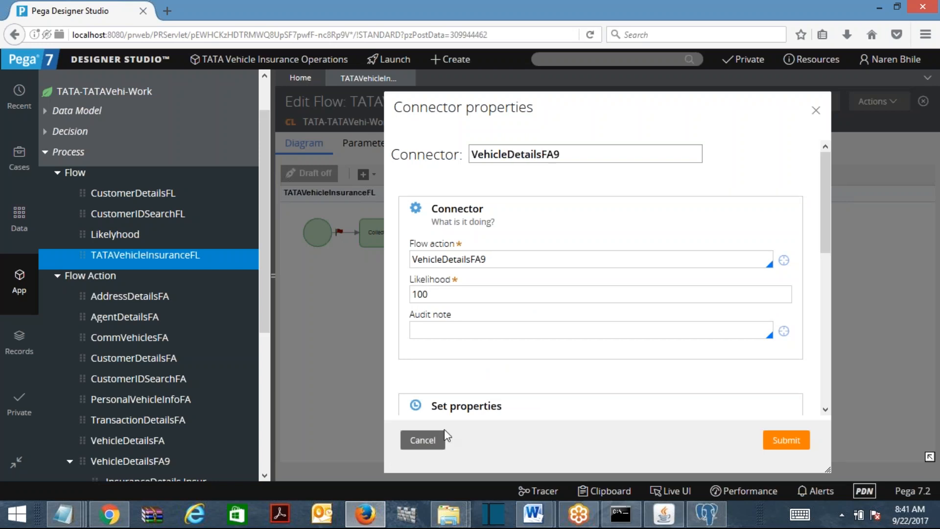
left_click(431, 439)
left_click(516, 322)
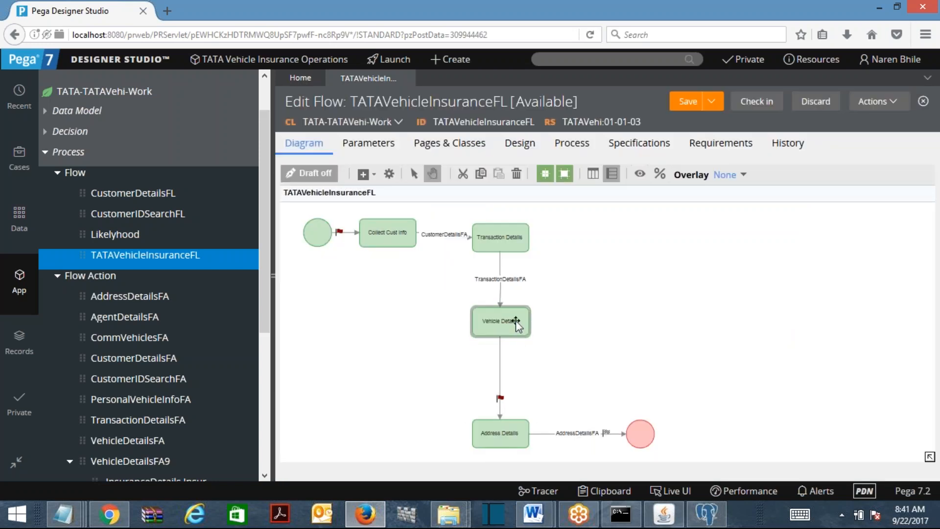
key("Delete")
left_click(503, 348)
key("Delete")
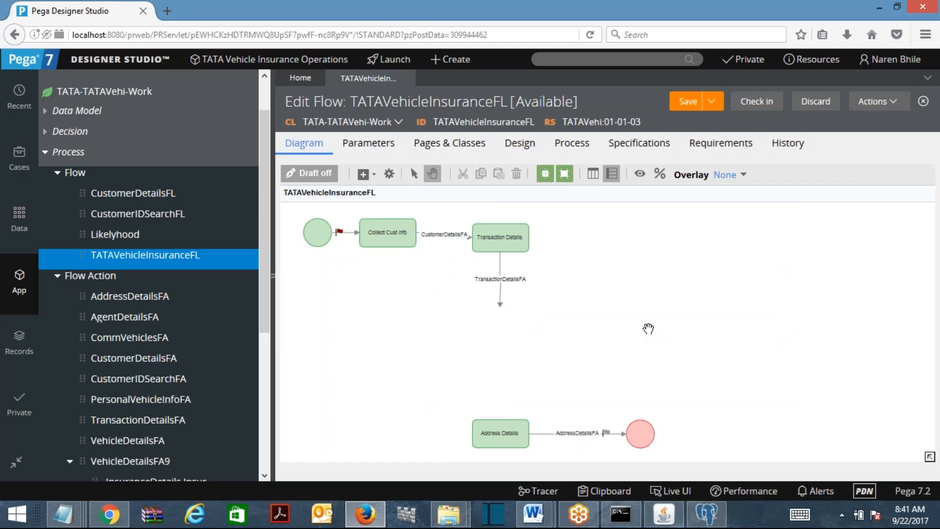
mouse_move(534, 515)
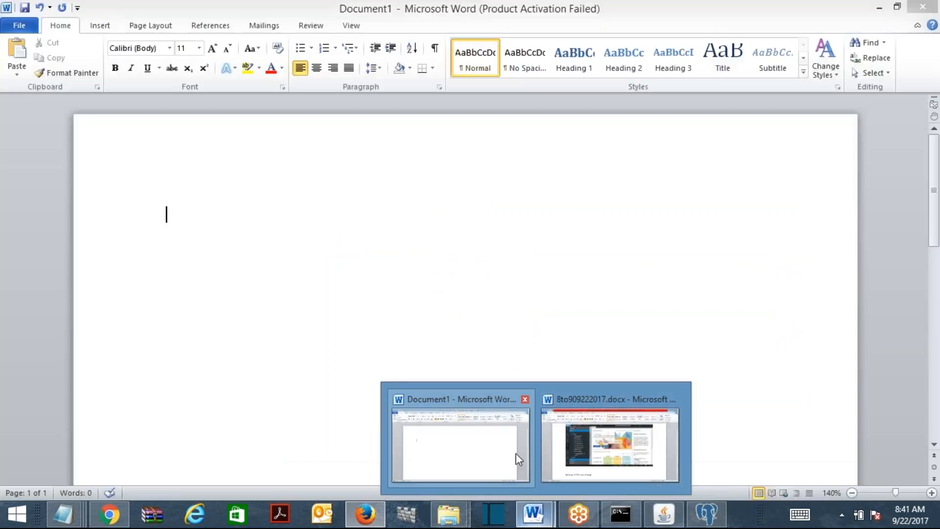
Paste a screenshot of the current flow into 8to909222017.docx
left_click(515, 454)
left_click(613, 451)
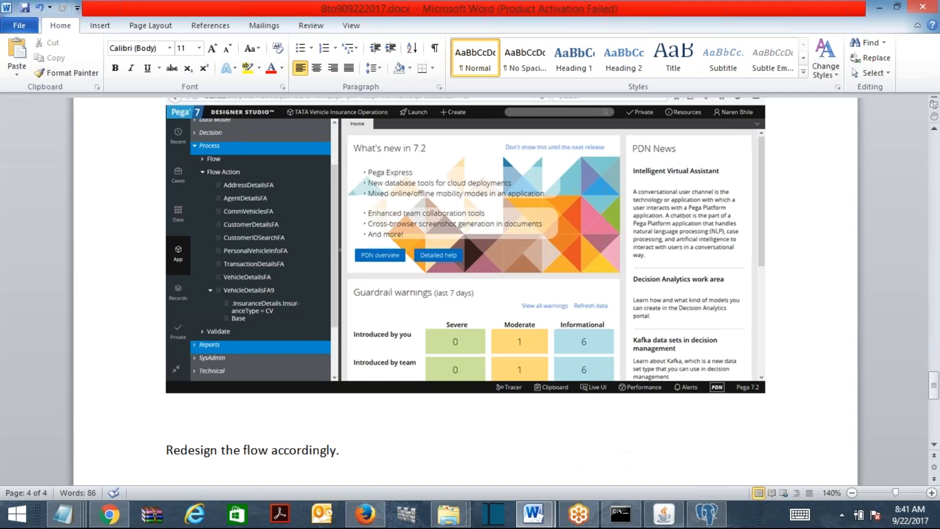
key("ctrl+v")
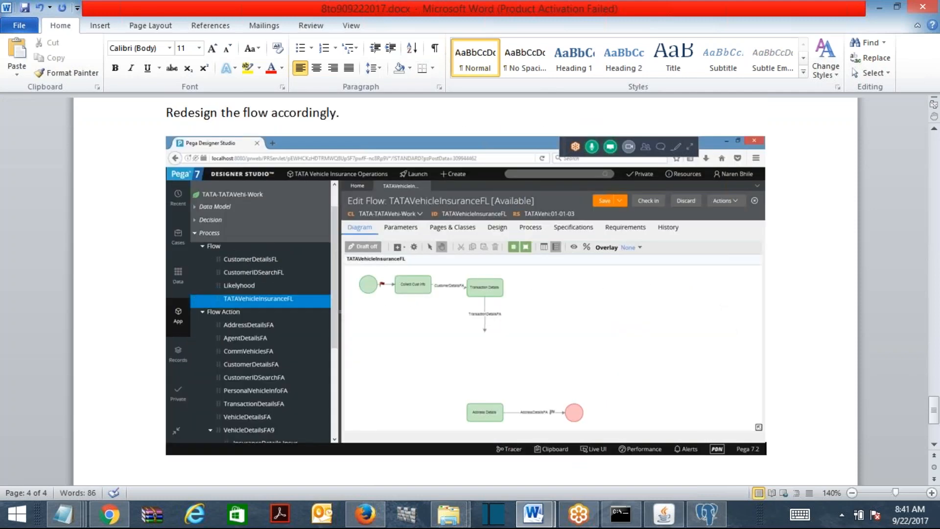
left_click(880, 7)
left_click(879, 7)
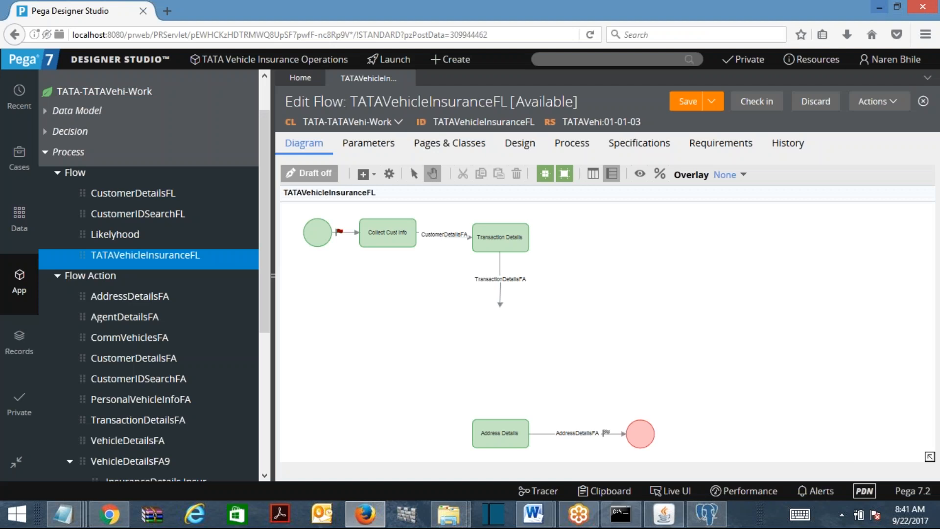
Add a new Assignment shape to the flow above Address Details
left_click(372, 174)
left_click(441, 185)
left_click(472, 349)
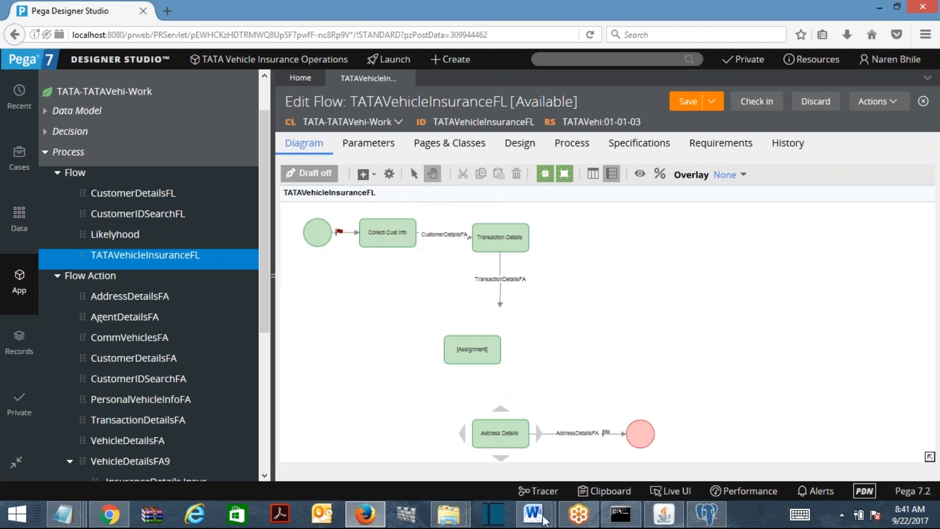
Paste a screenshot showing the new Assignment shape into the document
mouse_move(533, 514)
left_click(610, 431)
key("Return")
key("Return")
key("ctrl+v")
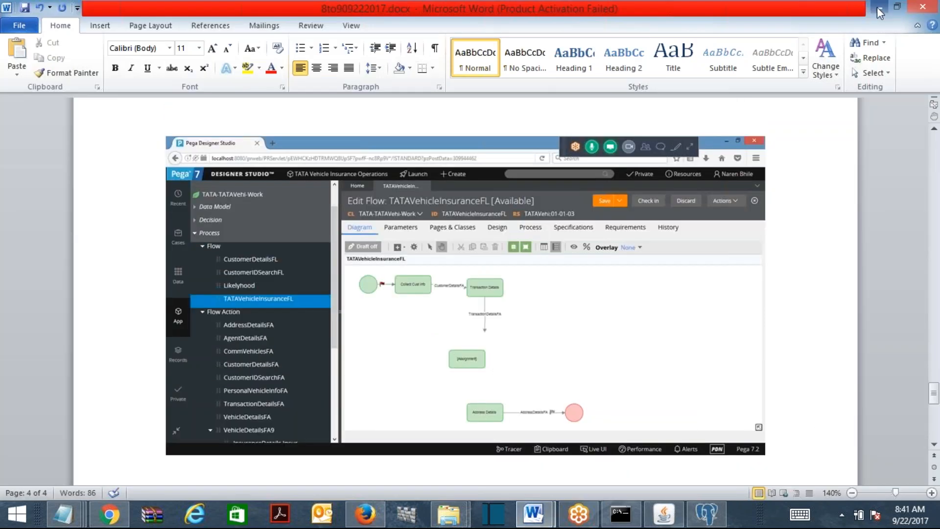
left_click(881, 12)
Connect the Assignment under Transaction Details and label it 'Vehicle Details'
left_click(500, 287)
left_click_drag(500, 307, 504, 447)
left_click_drag(495, 358, 523, 330)
left_click(500, 321)
double_click(500, 320)
type("Vehicle Details")
left_click(601, 357)
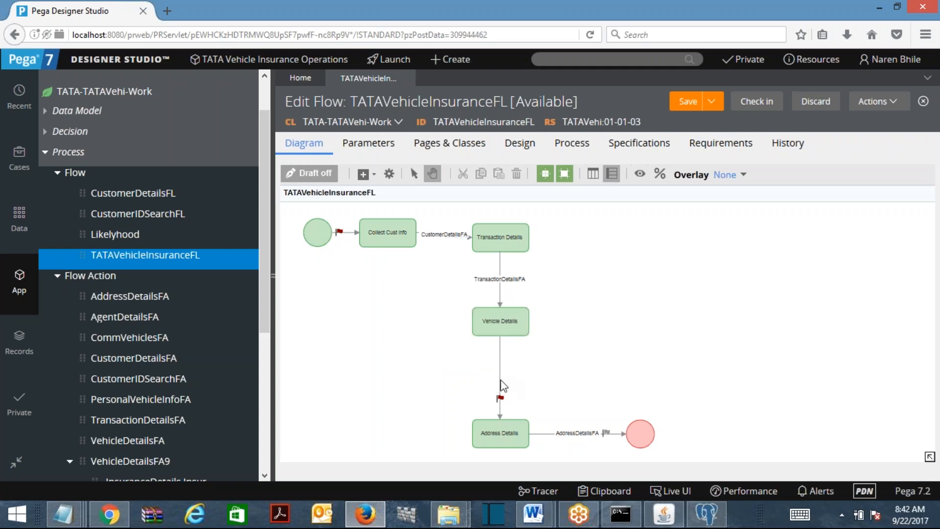
Set the connector below Vehicle Details to use flow action VehicleDetailsFA9
right_click(501, 384)
left_click(548, 388)
left_click(550, 254)
type("vehicle")
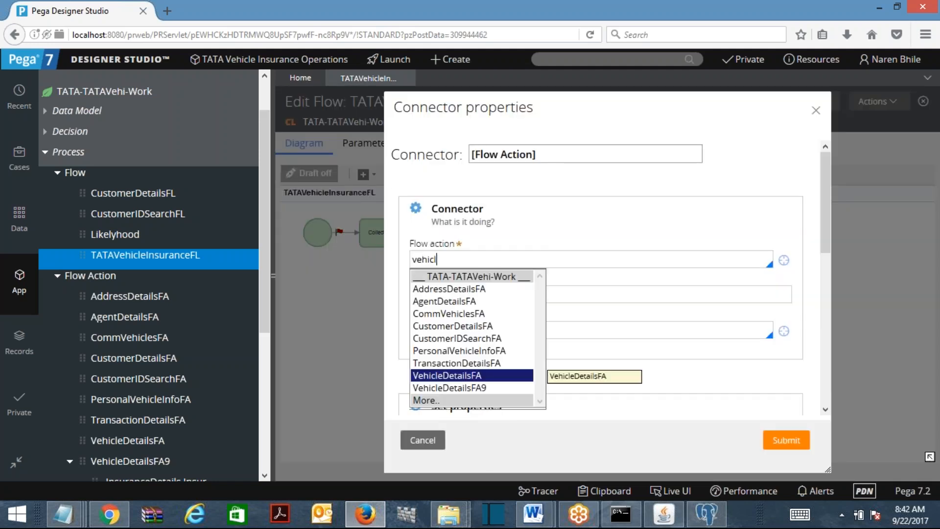
key("Down")
key("Return")
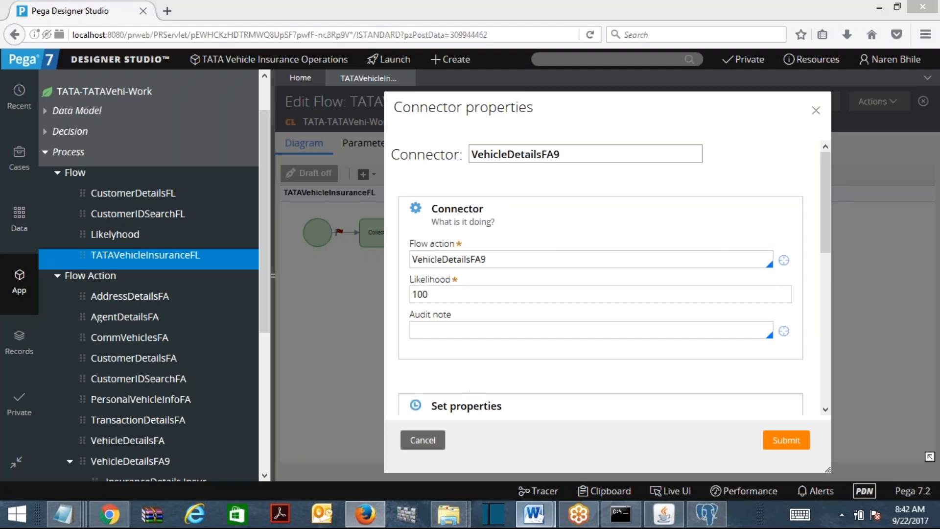
Paste the connector properties screenshot into Word and submit the connector
mouse_move(534, 515)
left_click(614, 416)
key("ctrl+v")
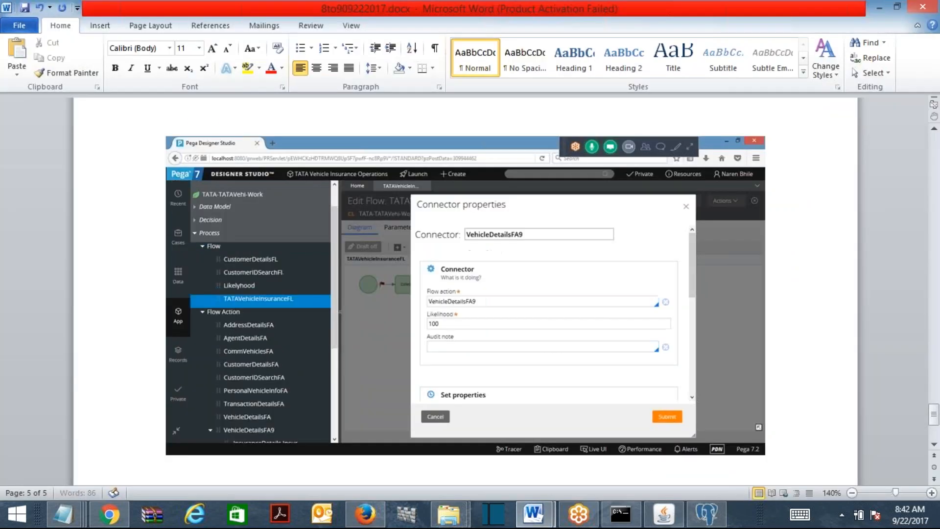
left_click(880, 8)
left_click(783, 440)
Fit the whole TATAVehicleInsuranceFL diagram to the screen
right_click(618, 299)
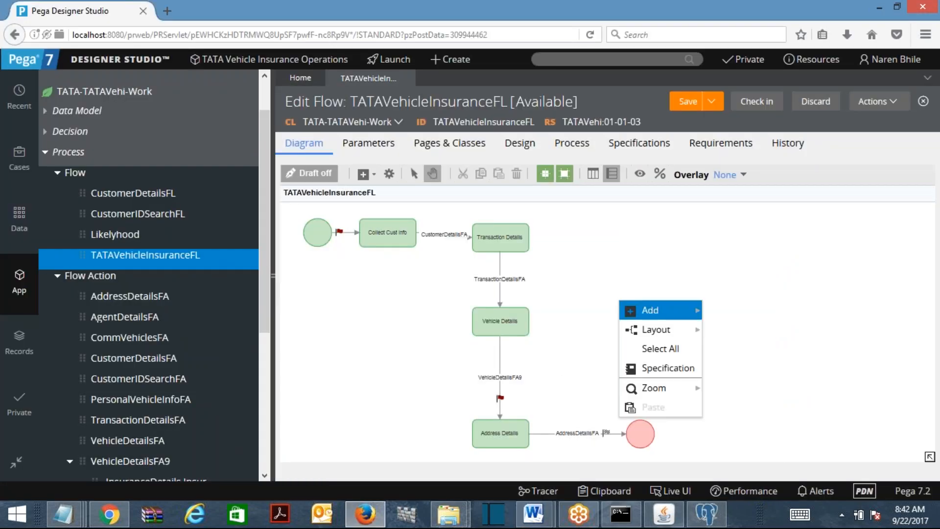
mouse_move(654, 388)
left_click(748, 359)
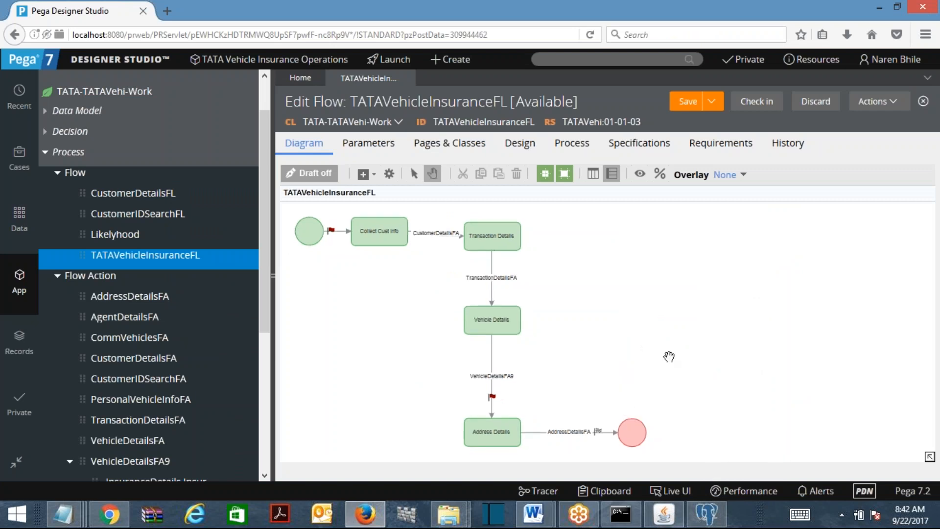
right_click(618, 294)
mouse_move(657, 378)
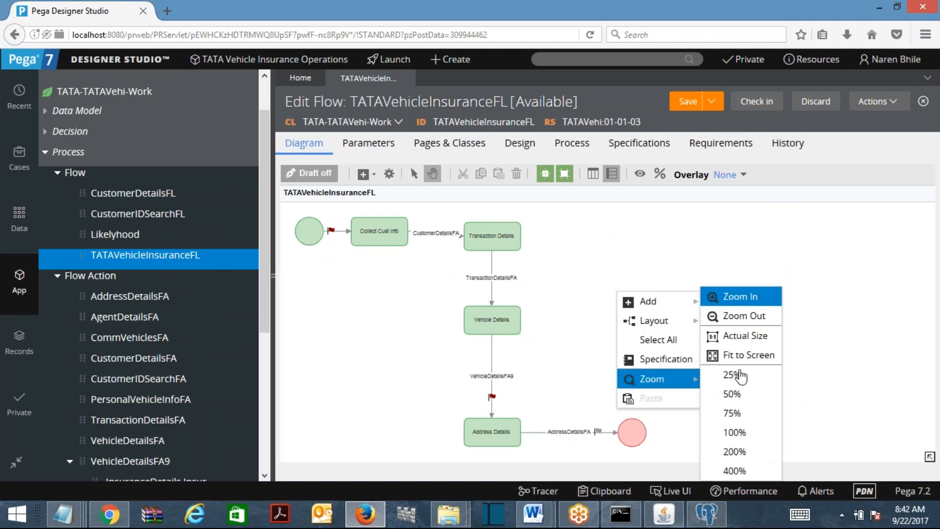
left_click(747, 303)
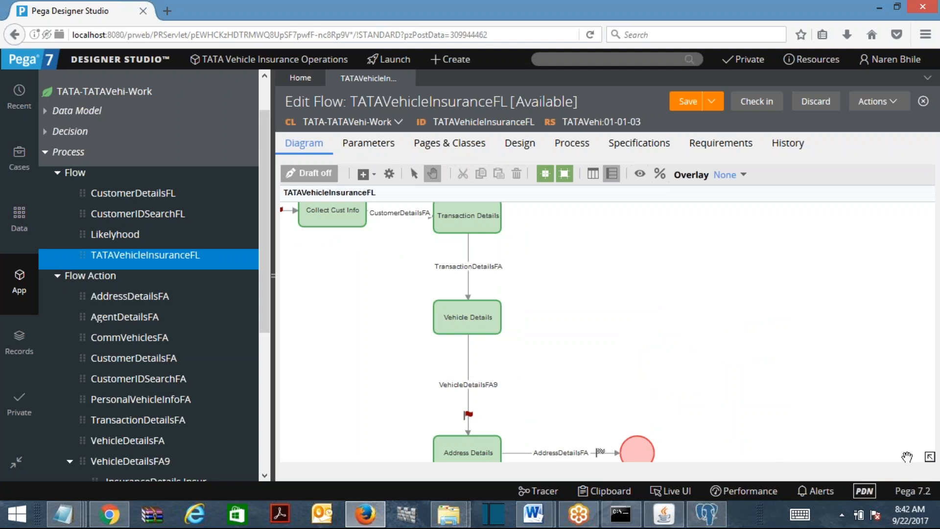
left_click(930, 457)
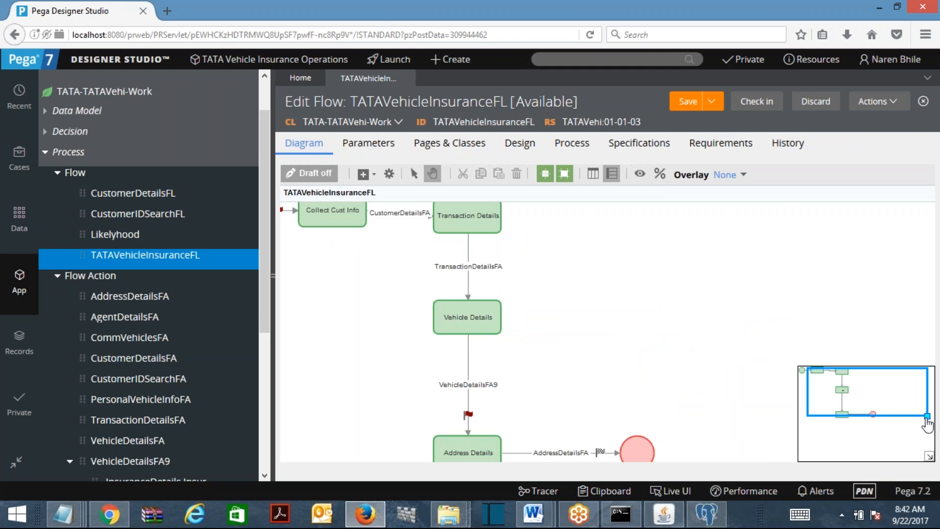
left_click(929, 456)
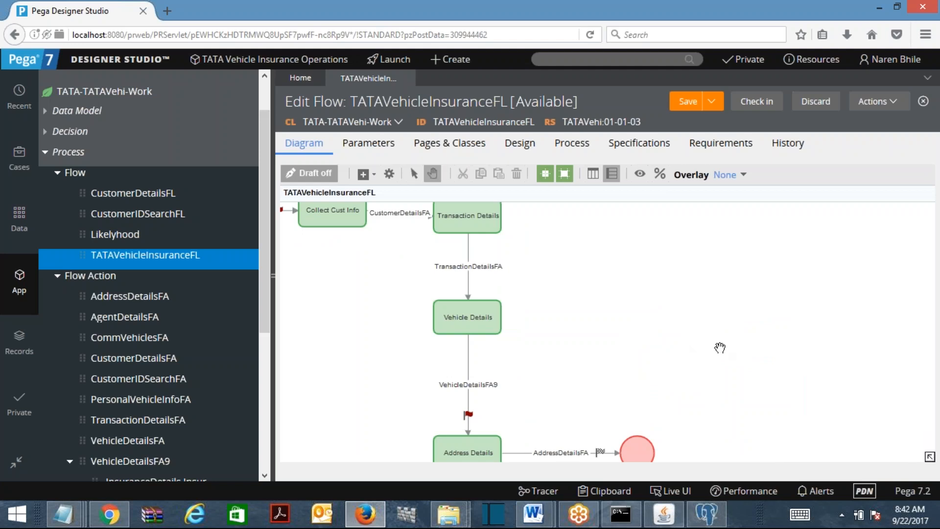
right_click(719, 346)
mouse_move(757, 372)
mouse_move(774, 431)
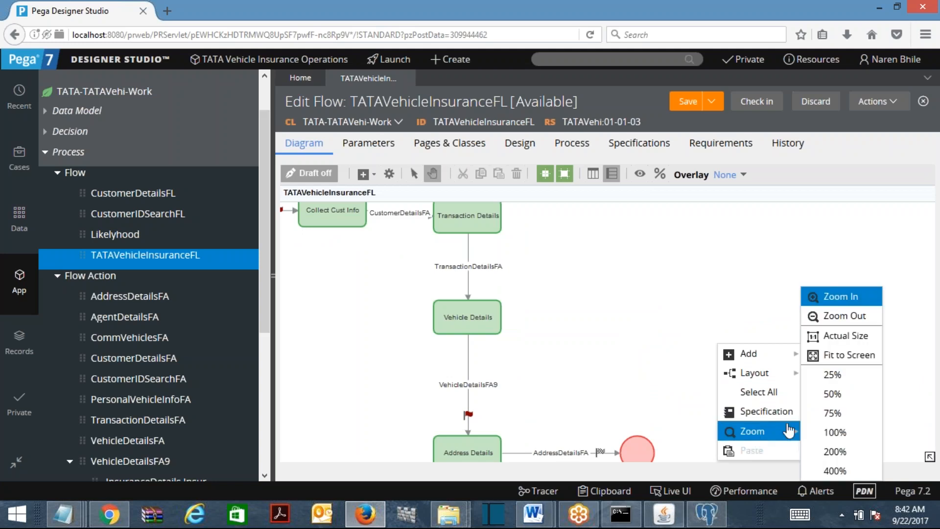
left_click(840, 353)
Move Vehicle Details and Address Details up, with the end point directly below
left_click(504, 319)
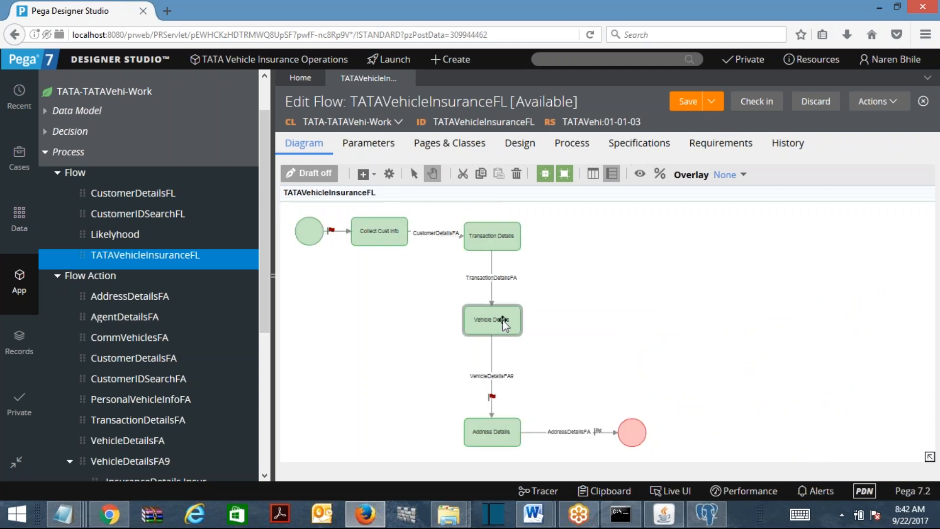
left_click_drag(504, 311, 504, 283)
left_click_drag(494, 427, 494, 373)
left_click_drag(624, 421, 488, 433)
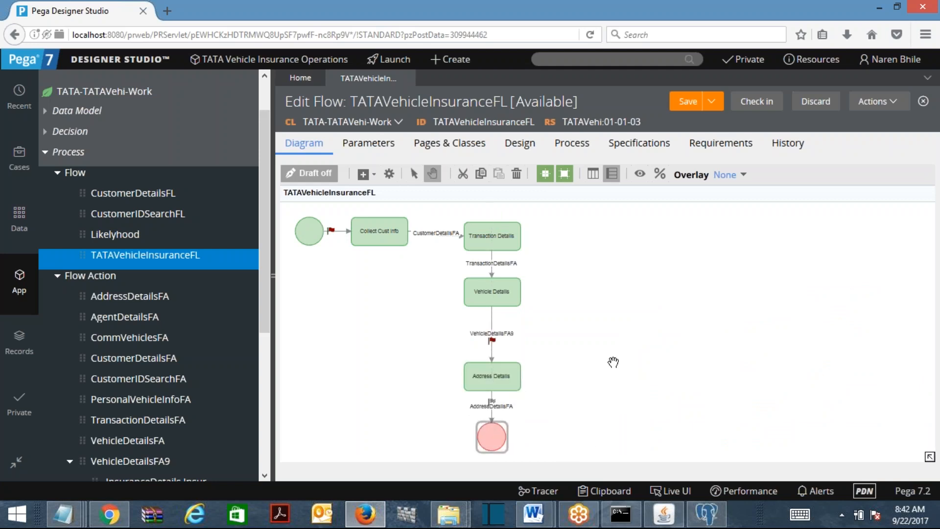
Check the Collect Cust Info and Transaction Details shapes and the VehicleDetailsFA9 connector
right_click(623, 288)
left_click(706, 245)
left_click(380, 231)
left_click(484, 235)
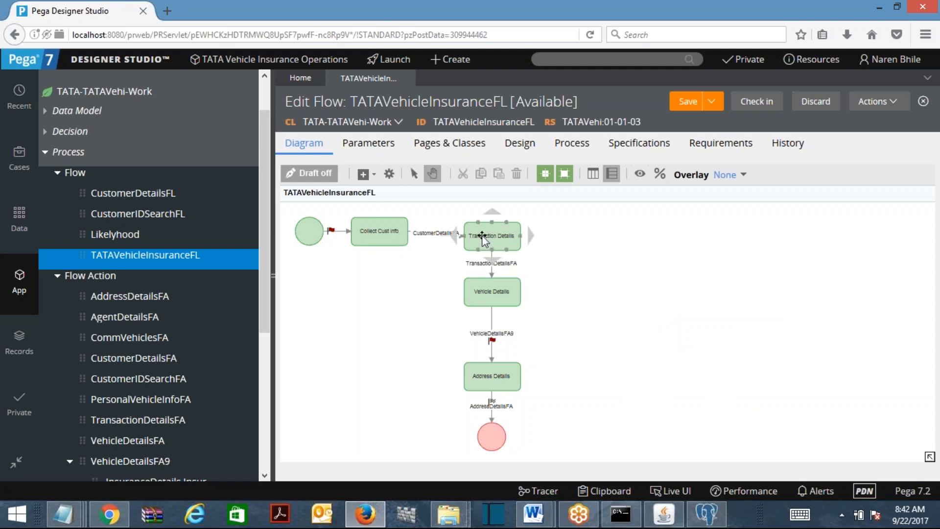
left_click(505, 340)
left_click(707, 351)
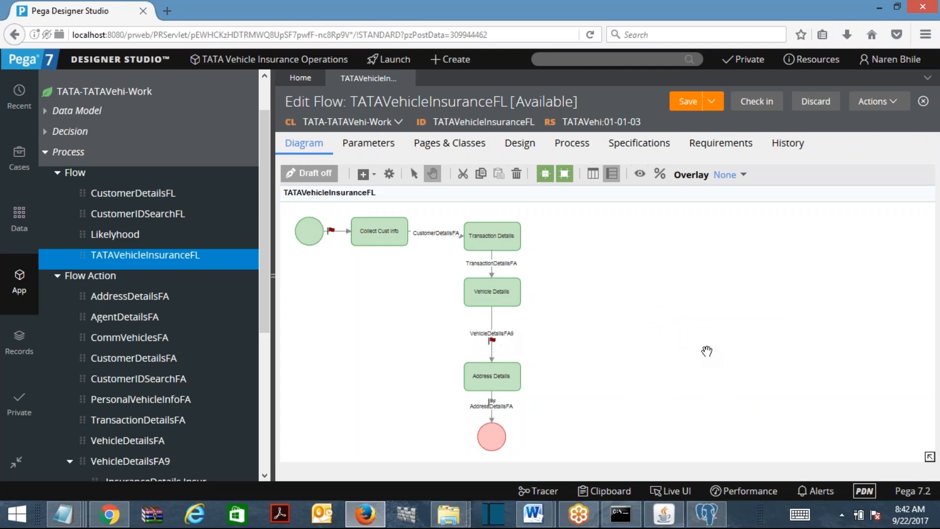
Paste the rearranged flow diagram screenshot into Word and save the document
mouse_move(537, 512)
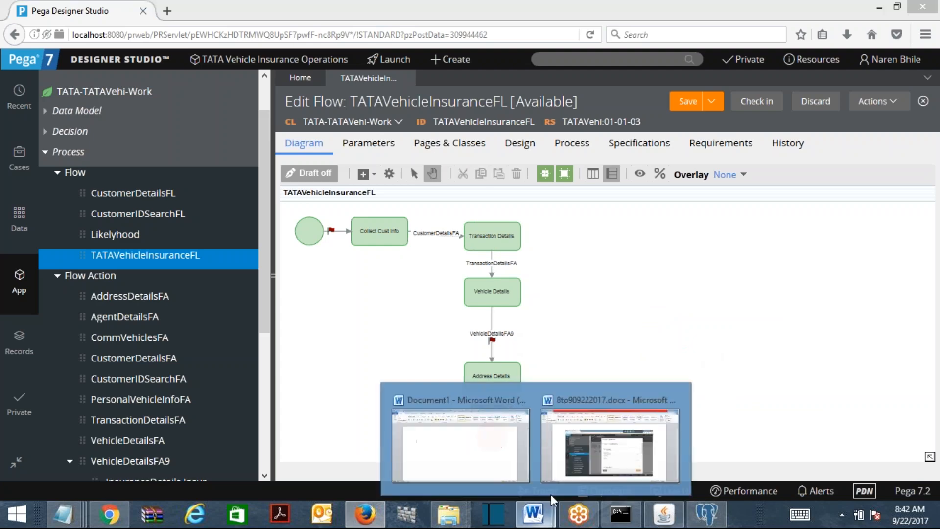
left_click(617, 421)
key("Return")
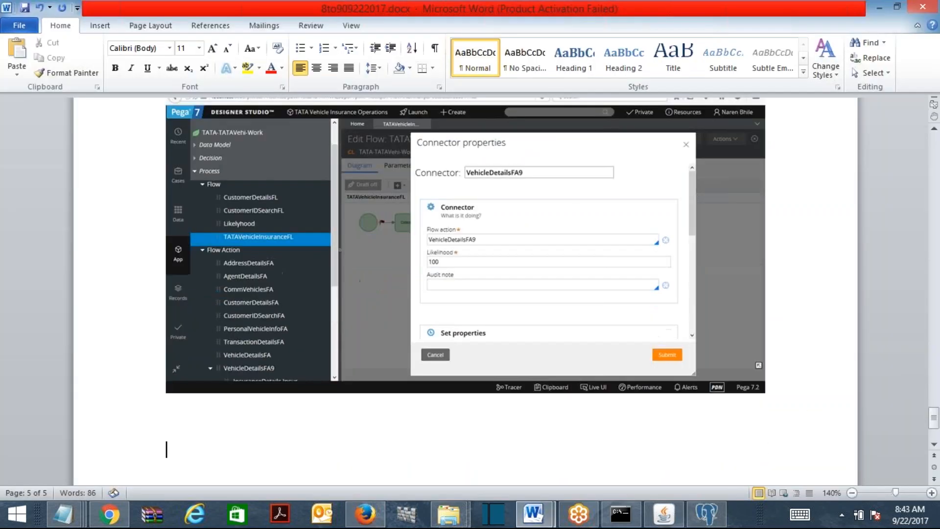
key("ctrl+v")
left_click(24, 7)
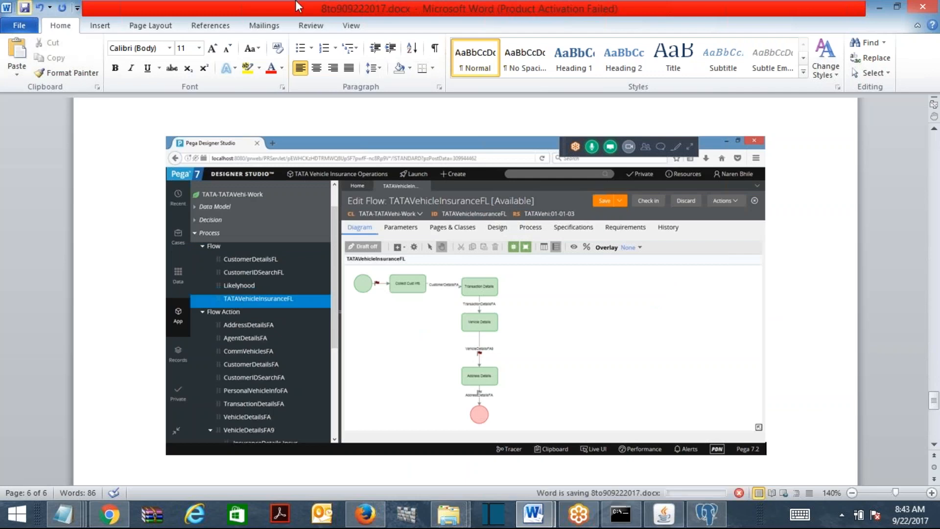
left_click(876, 8)
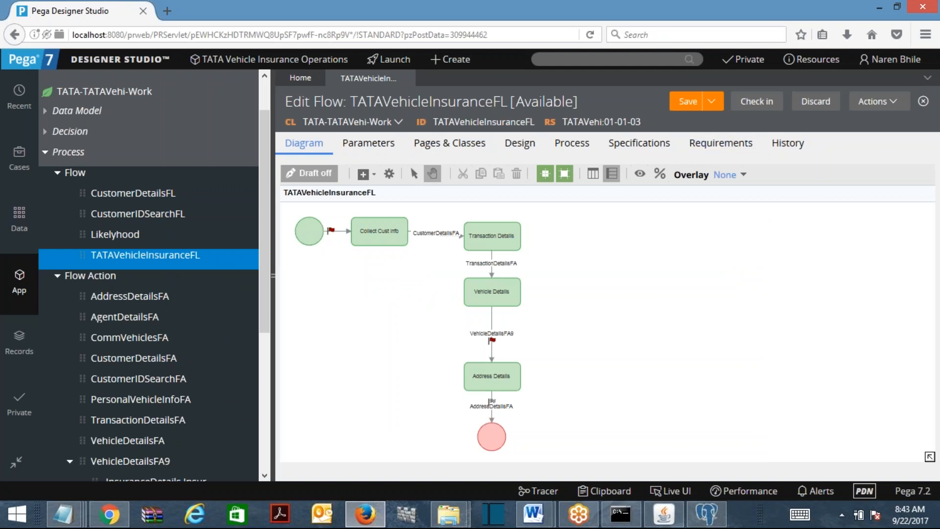
Save the flow and start a new TATAVehicleInsuranceFL case
key("ctrl+s")
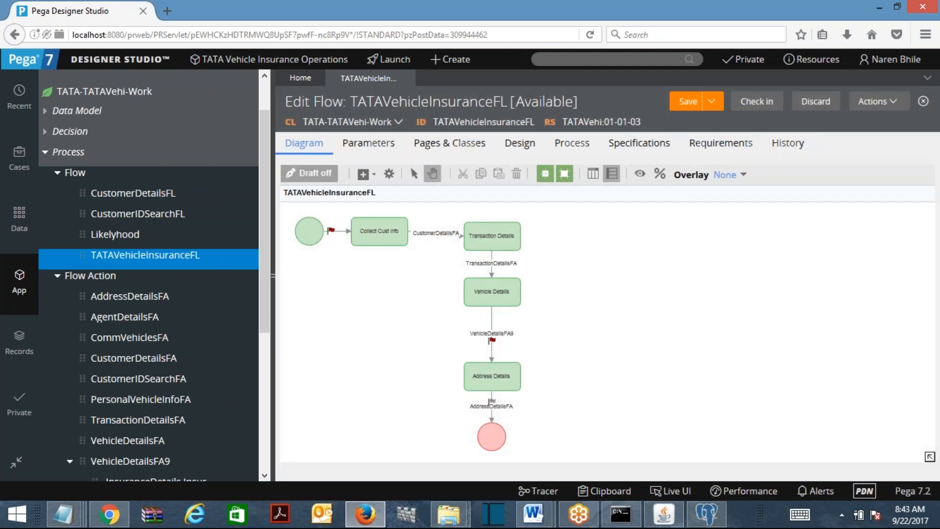
left_click(453, 60)
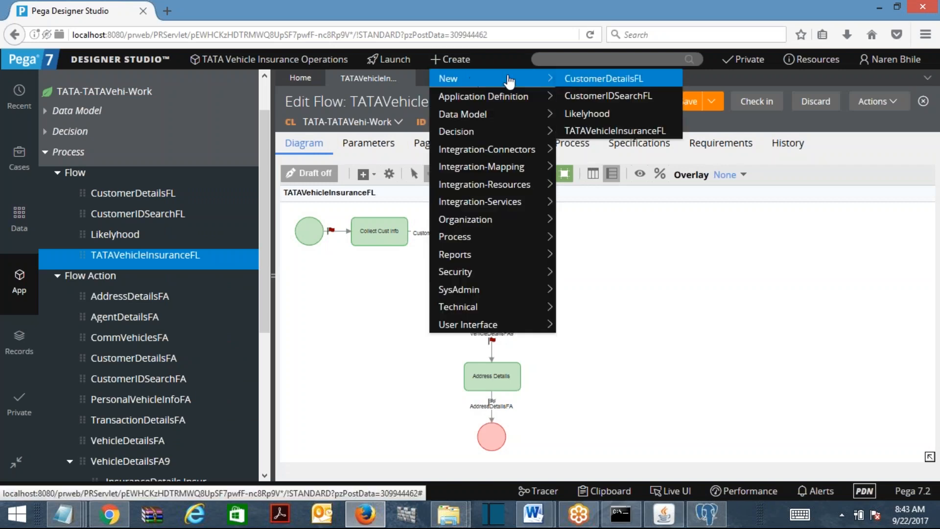
left_click(609, 117)
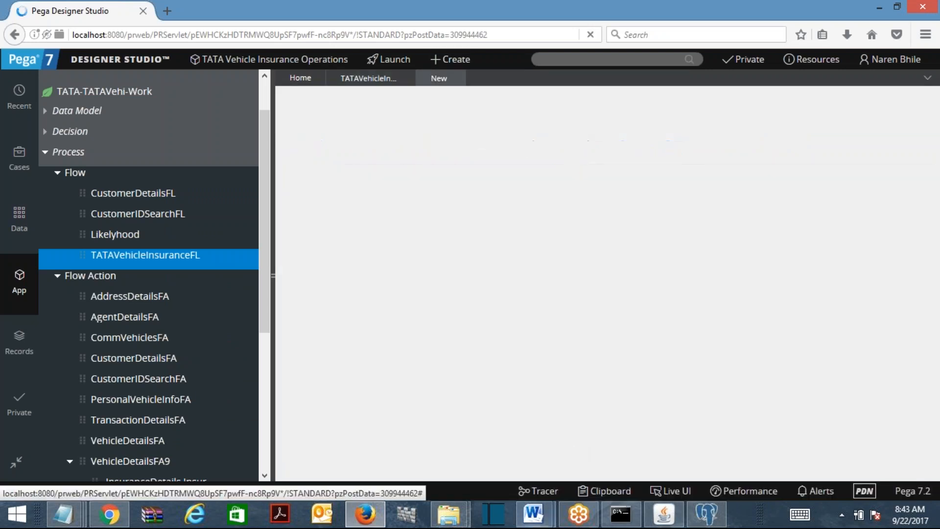
Add the note 'Run the flow and test it.' below the screenshot and save
mouse_move(534, 514)
left_click(613, 416)
key("Return")
key("Return")
type("Run the flow a")
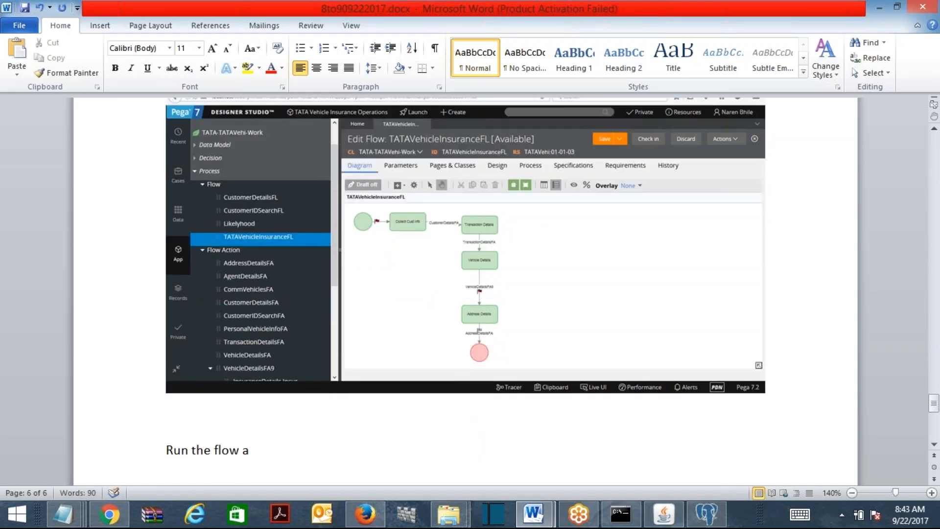
type("nd test it.")
key("ctrl+s")
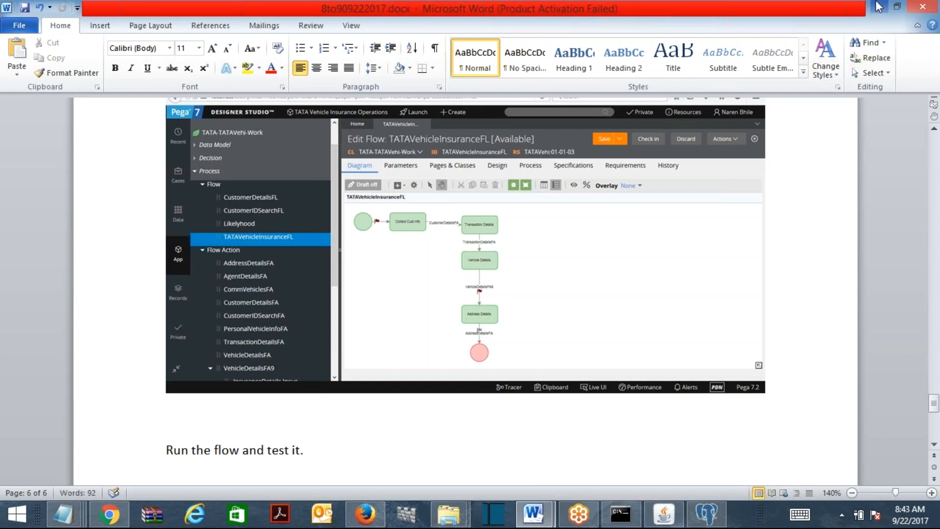
left_click(878, 6)
Submit the last name and choose Personal Vehicle as the insurance type
type("sfsd")
left_click(630, 390)
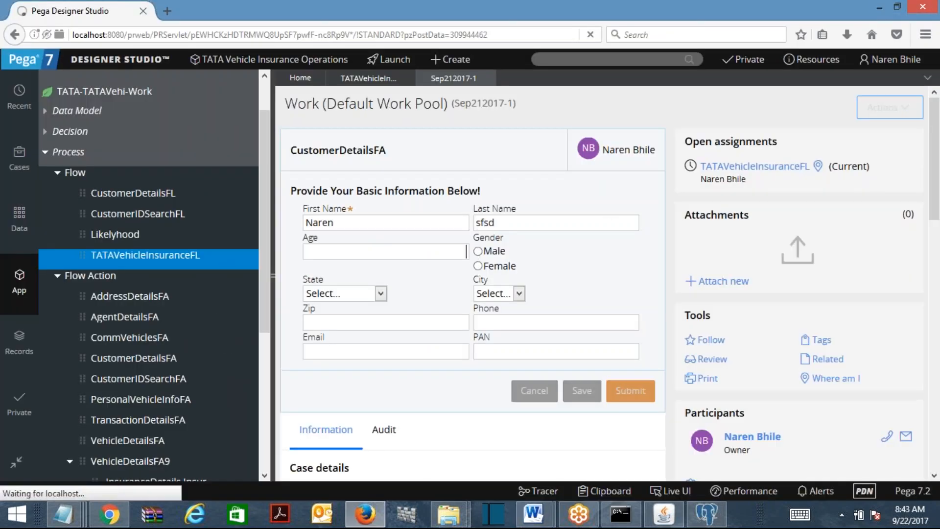
left_click(372, 201)
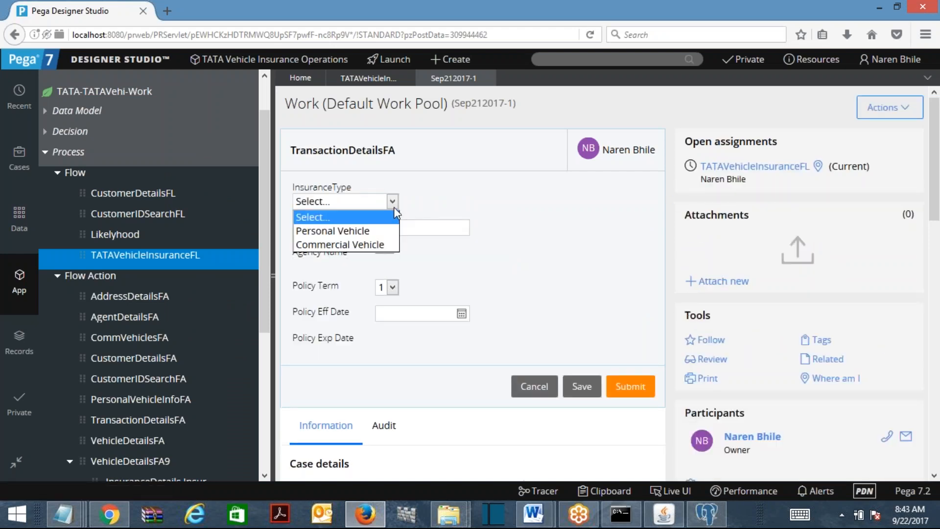
left_click(378, 232)
Submit agency code and 9/28/2017 effective date, then the vehicle form, and return to the flow
left_click(409, 229)
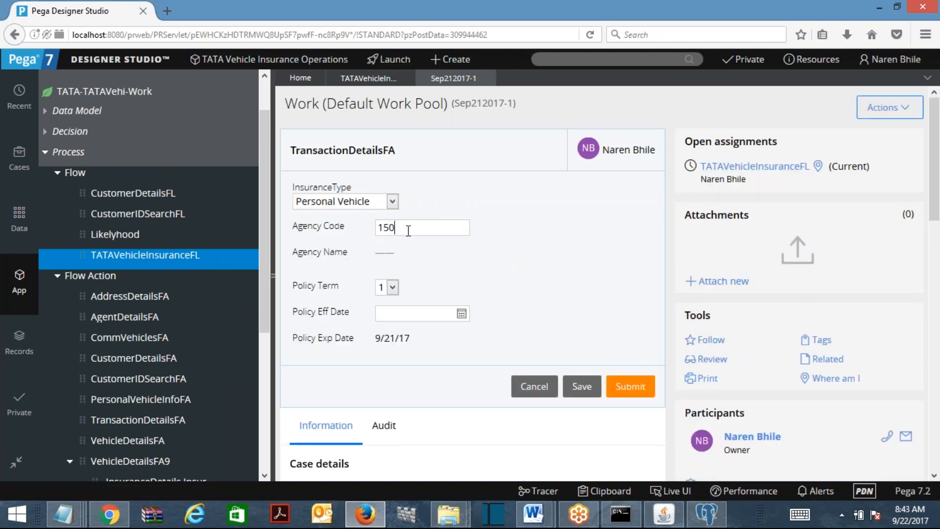
key("Tab")
left_click(471, 316)
left_click(462, 318)
left_click(640, 349)
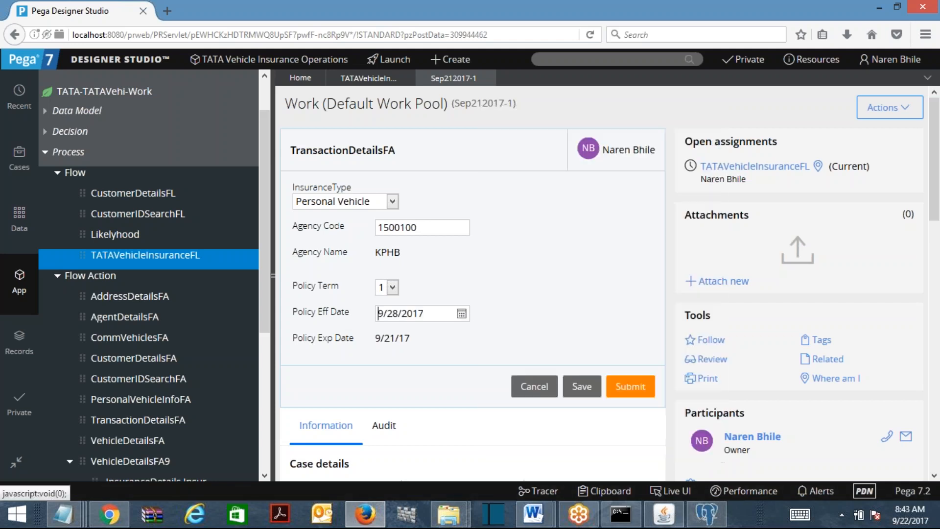
left_click(627, 385)
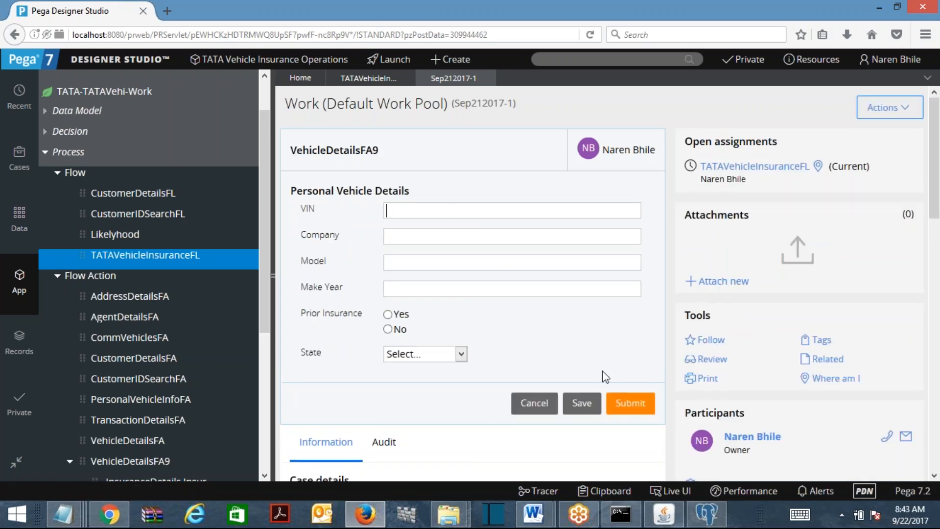
left_click(622, 400)
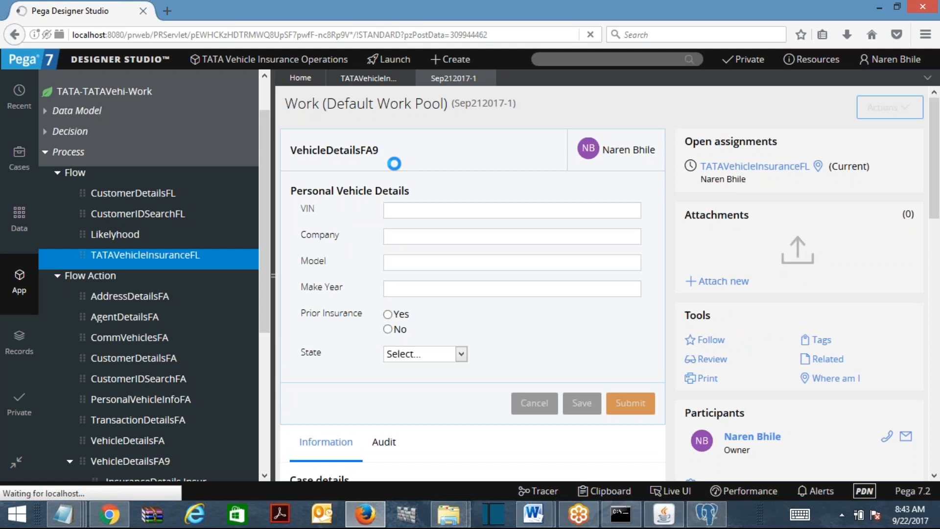
left_click(363, 78)
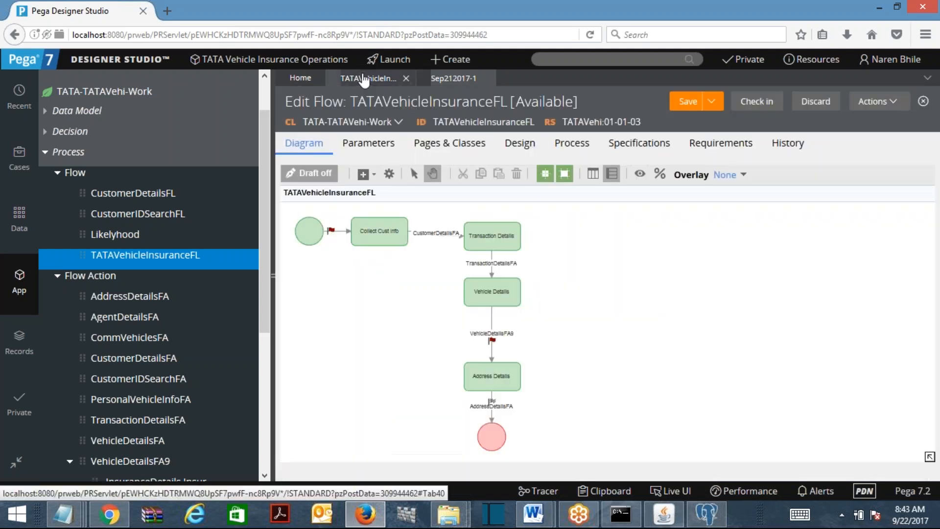
Run the flow as a new case and submit the last name 'dfgdf'
left_click(877, 101)
left_click(856, 123)
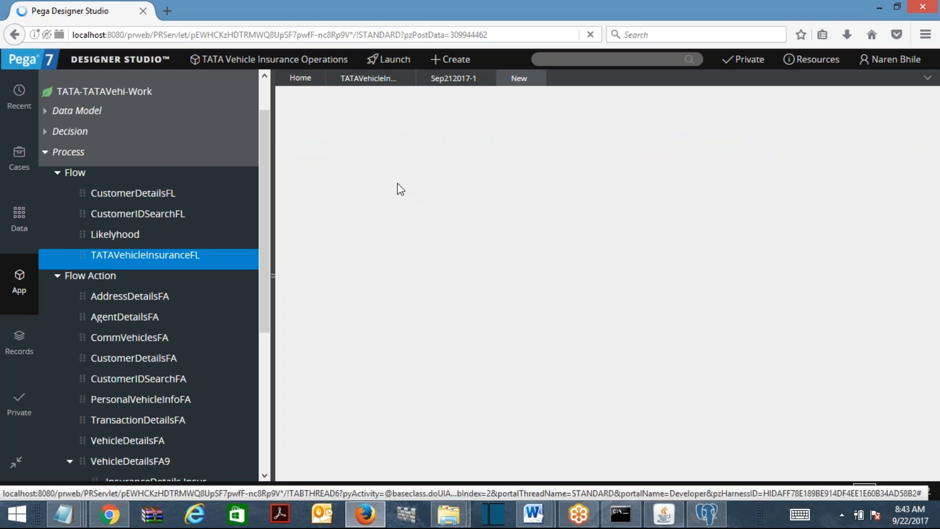
left_click(507, 229)
type("dfgdf")
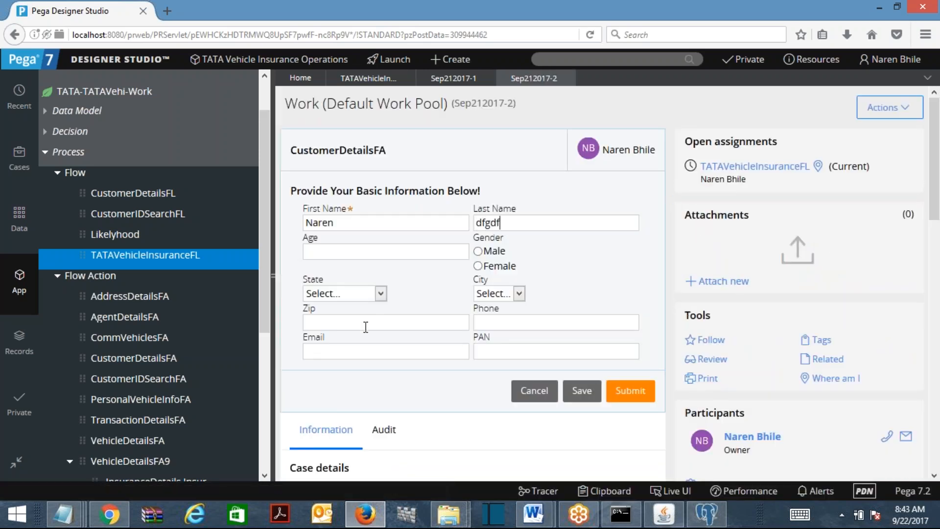
left_click(620, 402)
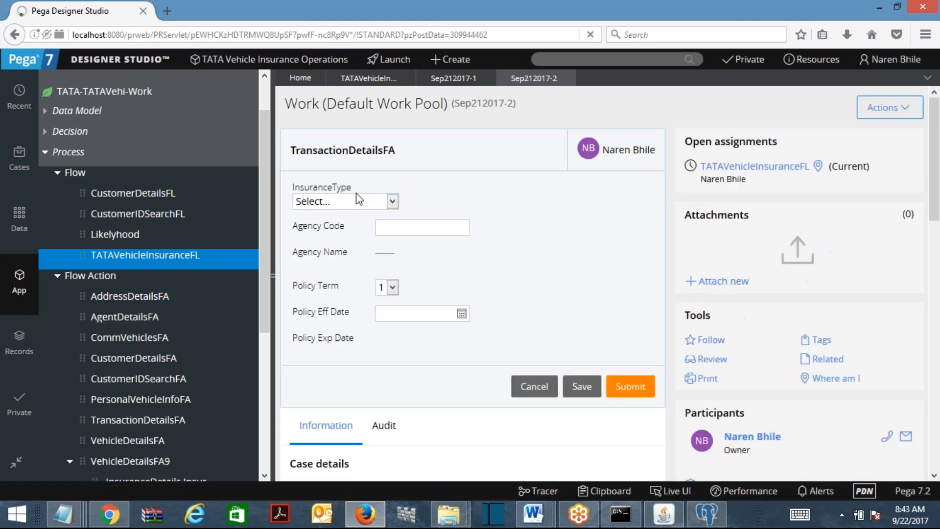
Submit Commercial Vehicle transaction details with agency code 1500100, effective 27 September
left_click(362, 203)
left_click(353, 243)
left_click(418, 225)
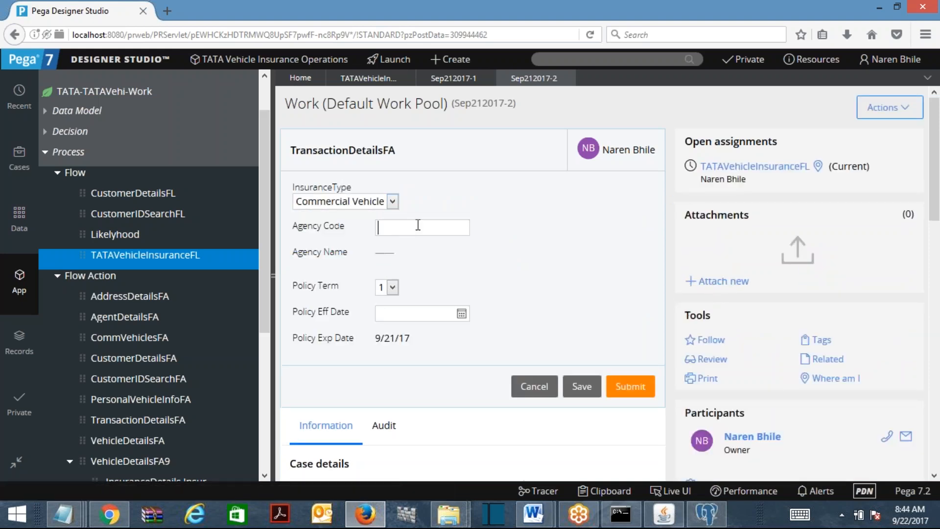
type("1500100")
key("Tab")
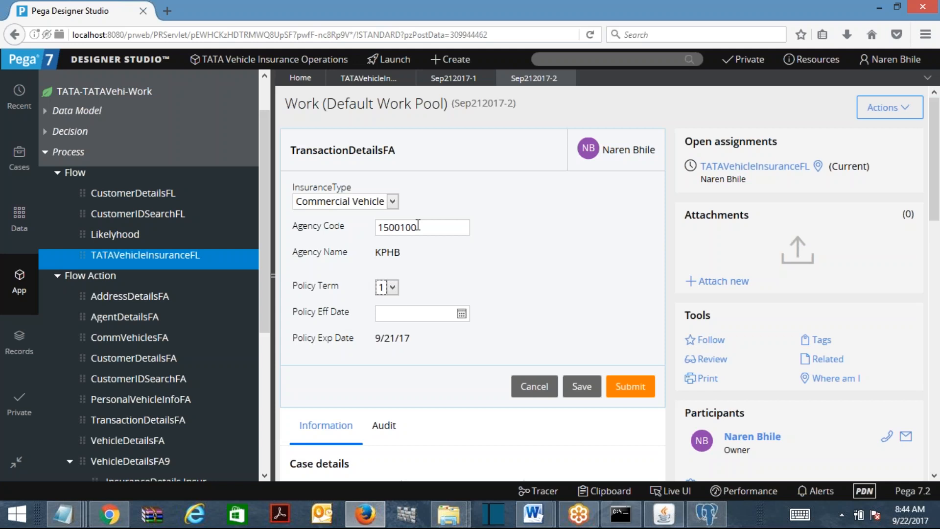
left_click(461, 313)
left_click(611, 345)
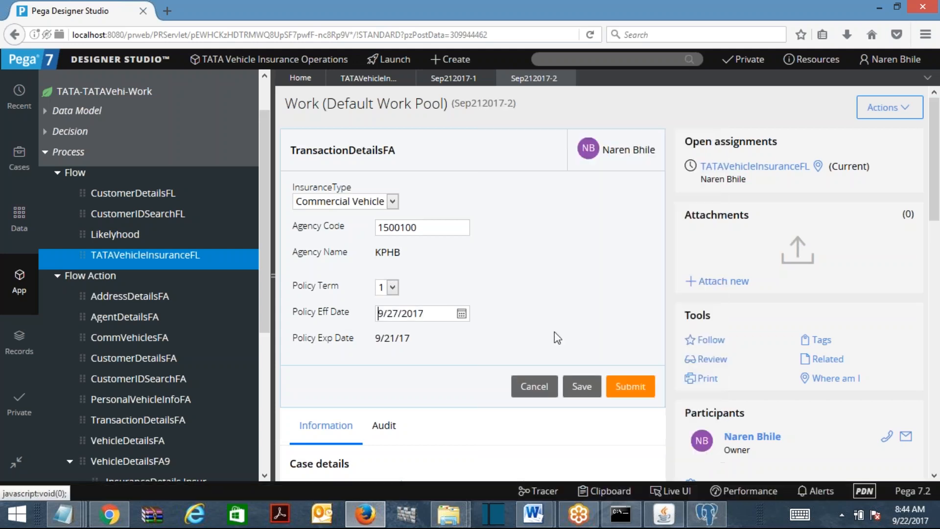
left_click(630, 386)
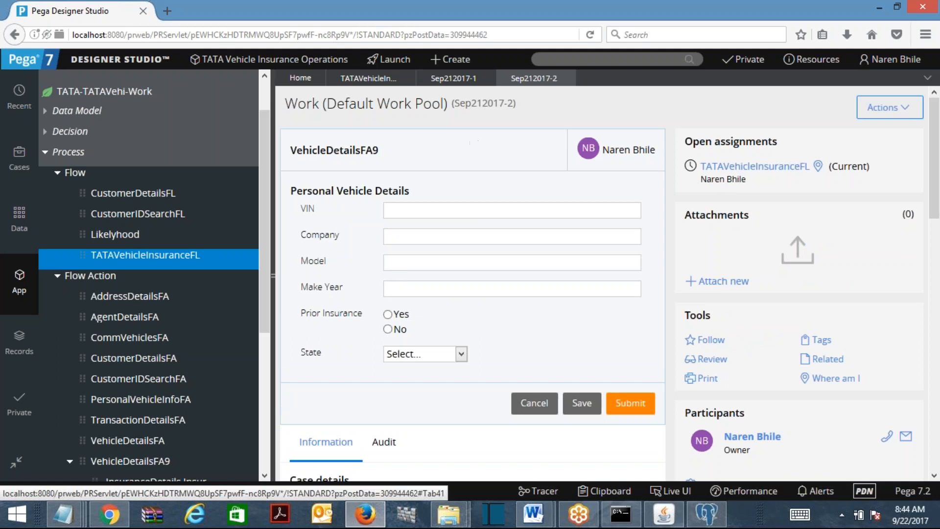
Run another case and resubmit Commercial Vehicle, agency 1500100, effective 27 September
left_click(354, 79)
left_click(884, 102)
left_click(860, 124)
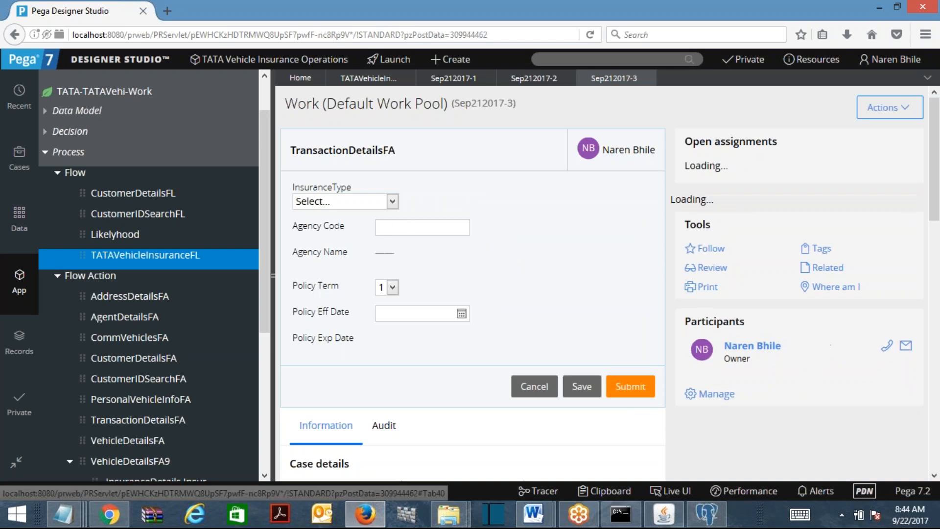
left_click(363, 201)
left_click(374, 244)
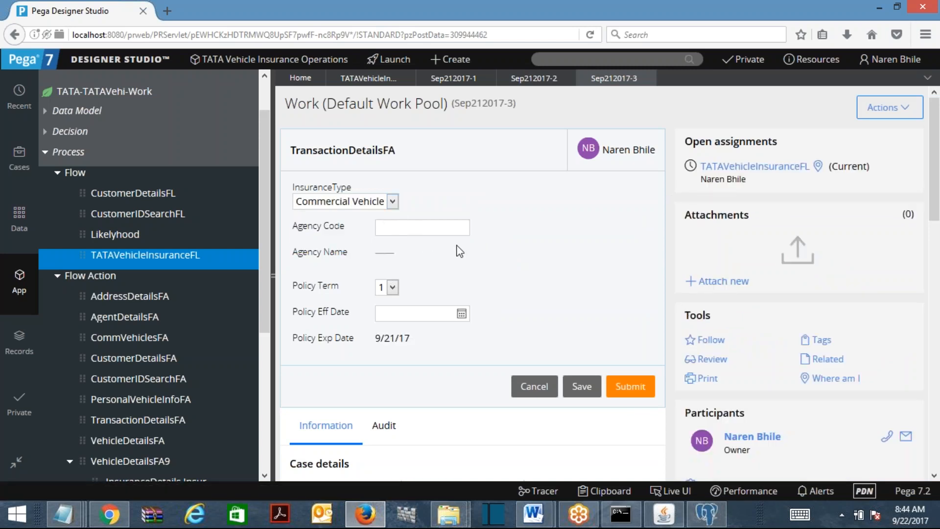
left_click(437, 226)
type("1500100")
key("Tab")
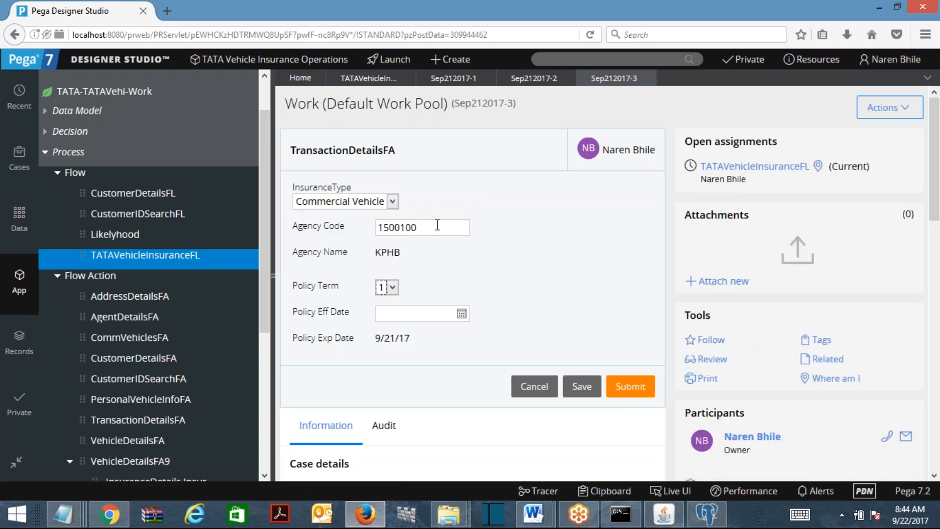
left_click(461, 313)
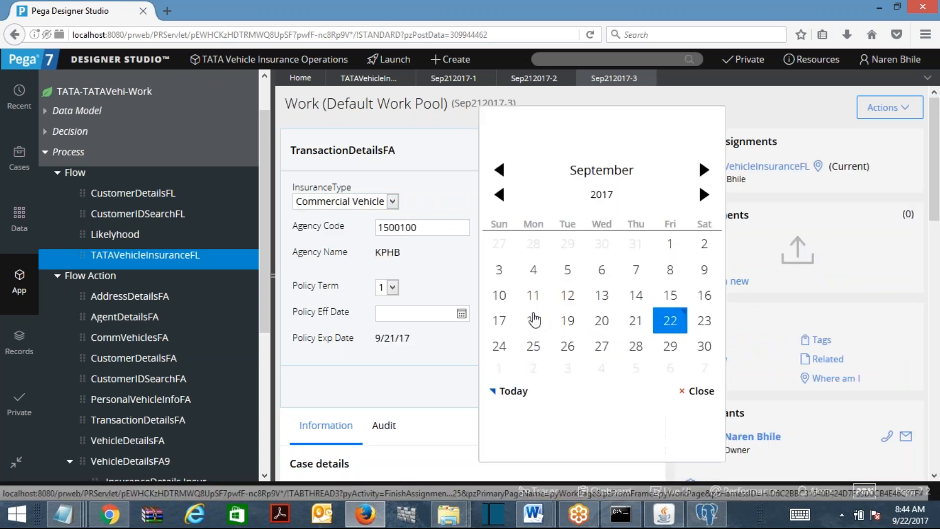
left_click(604, 344)
left_click(621, 377)
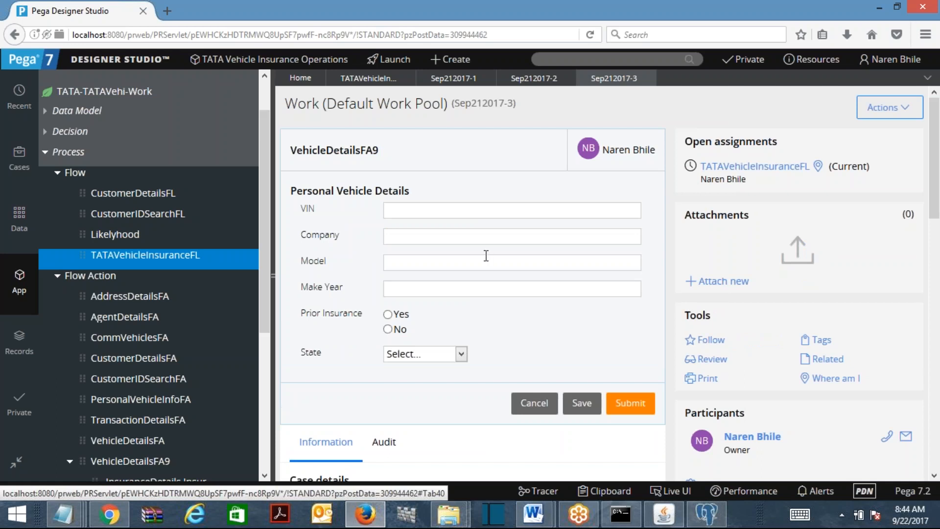
Open the .InsuranceType = CV VehicleDetailsFA9 and its CommVehiclesSec section
scroll(159, 268, "down", 5)
left_click(158, 264)
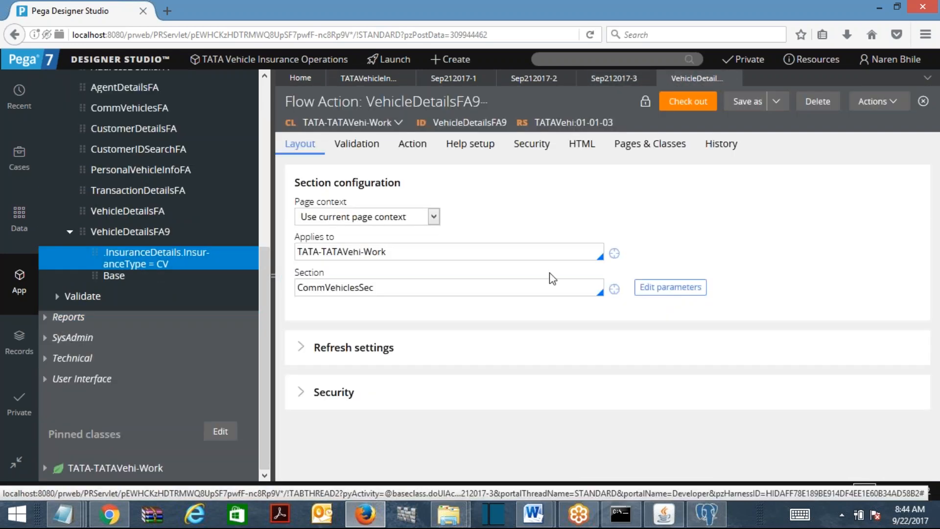
left_click(490, 285)
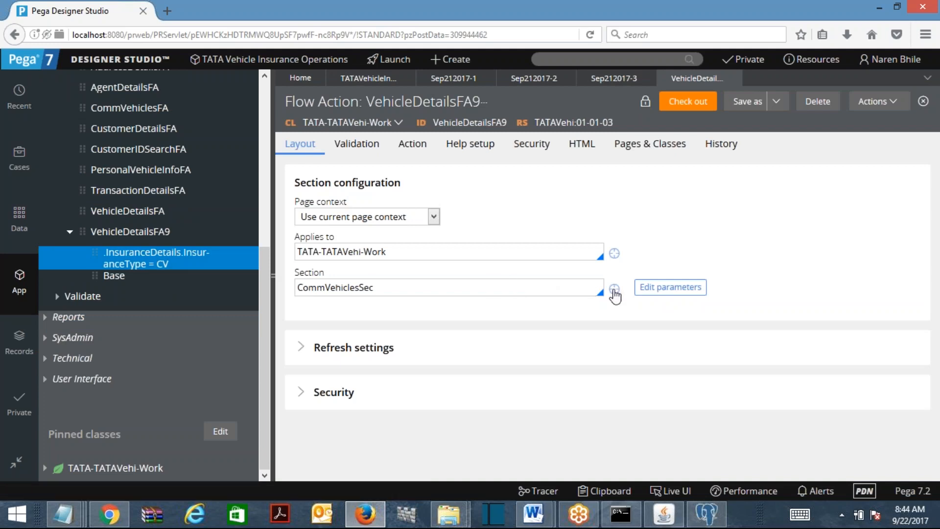
left_click(614, 289)
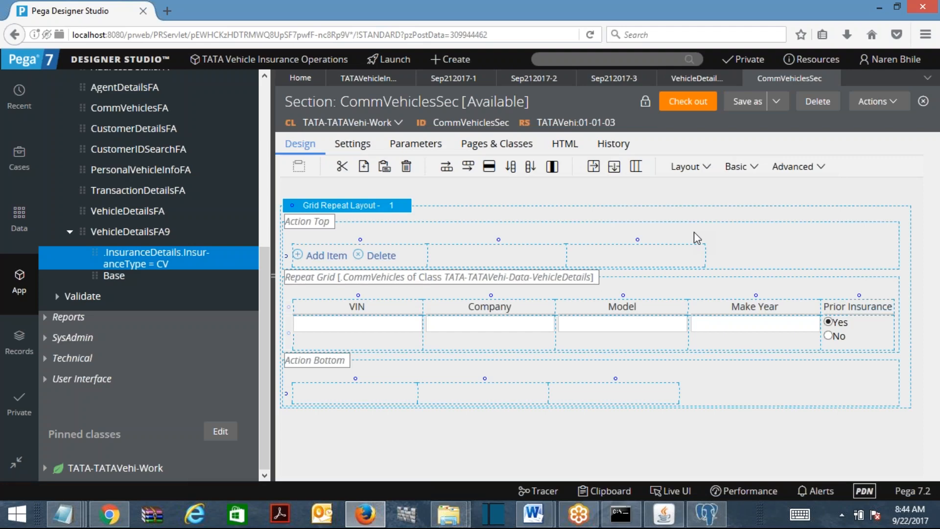
Go back and open the Base VehicleDetailsFA9 from App Explorer
left_click(711, 81)
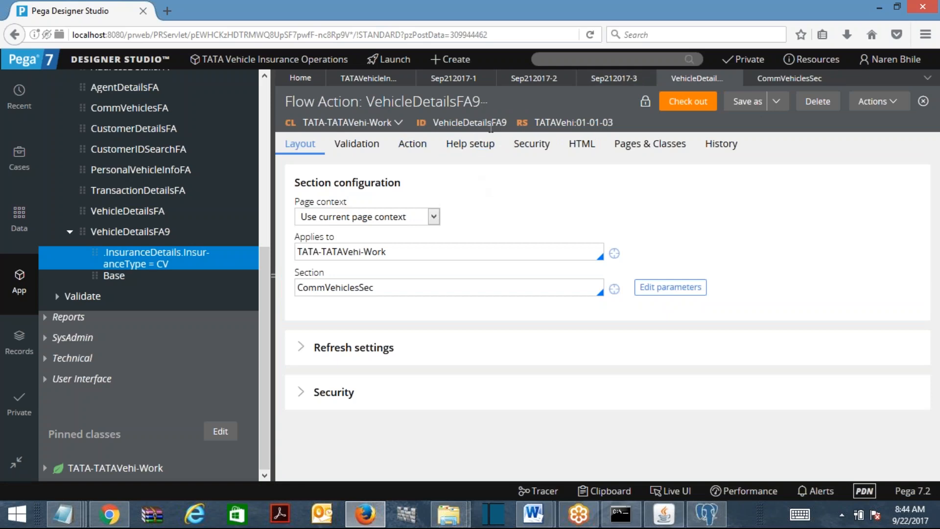
left_click(374, 79)
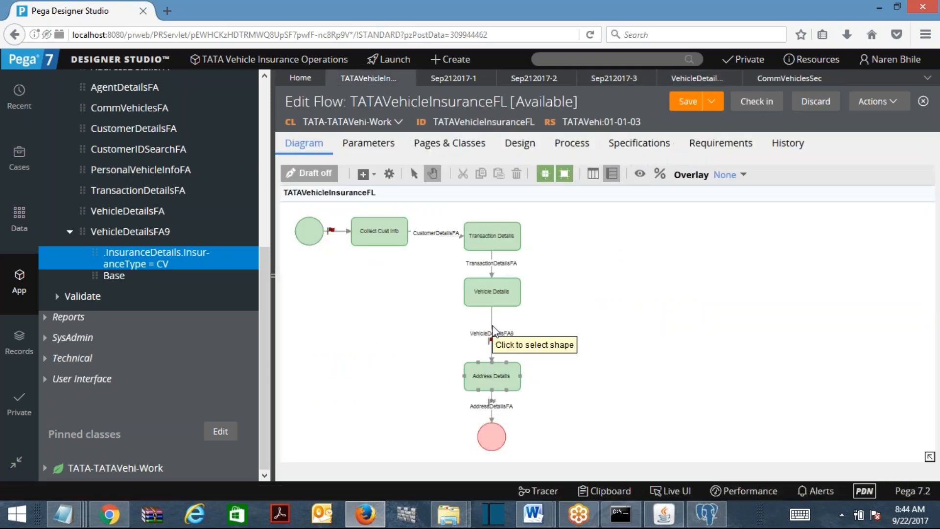
left_click(111, 279)
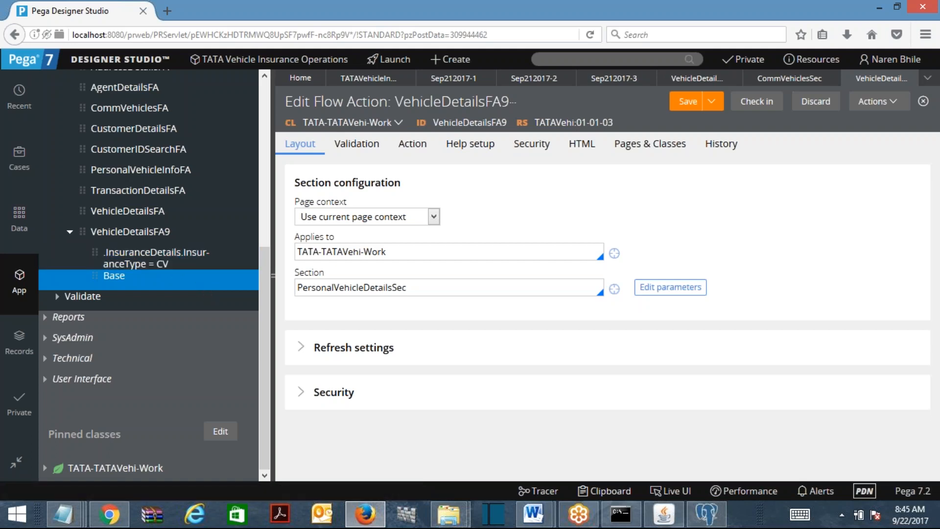
Open the clipboard viewer on case Sep212017-2
left_click(607, 491)
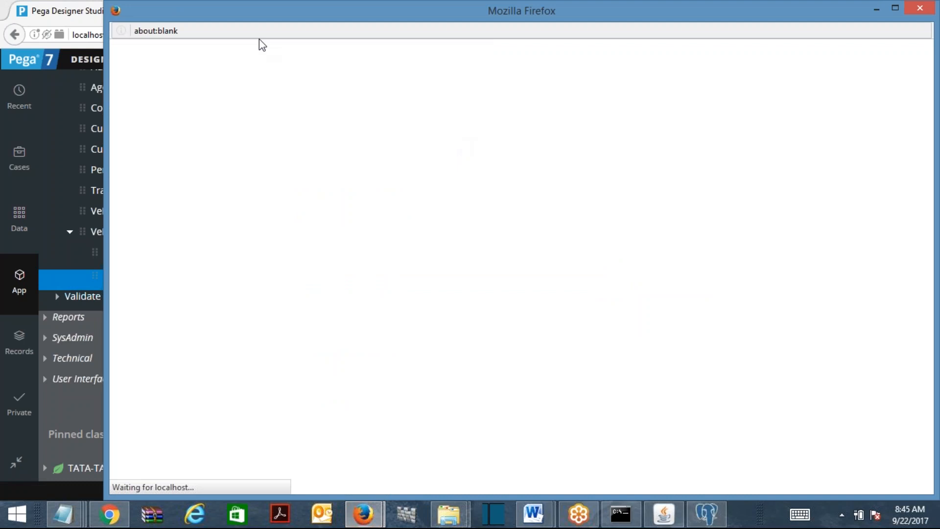
scroll(348, 122, "down", 2)
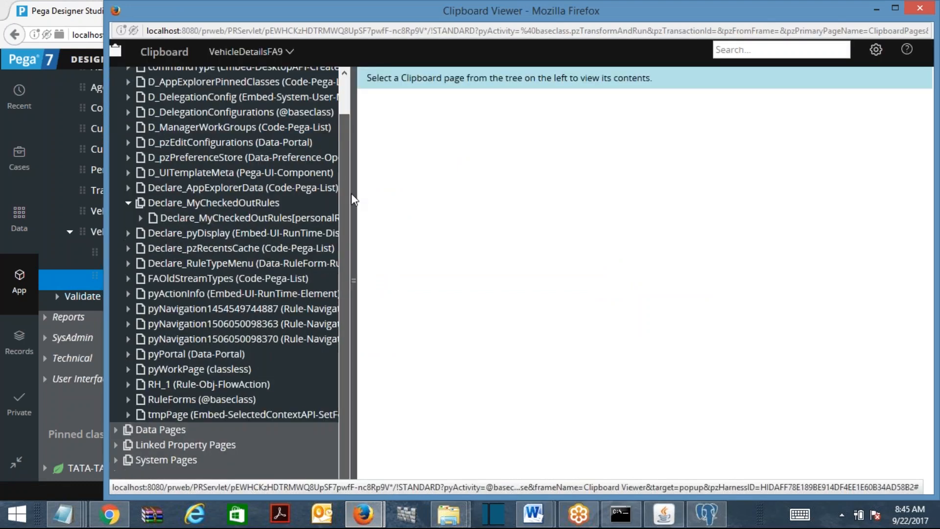
left_click(272, 54)
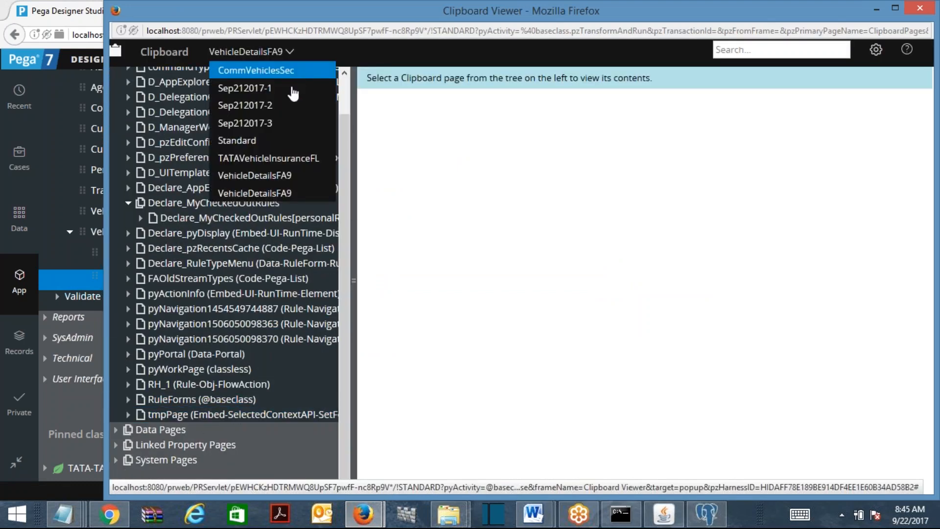
left_click(268, 124)
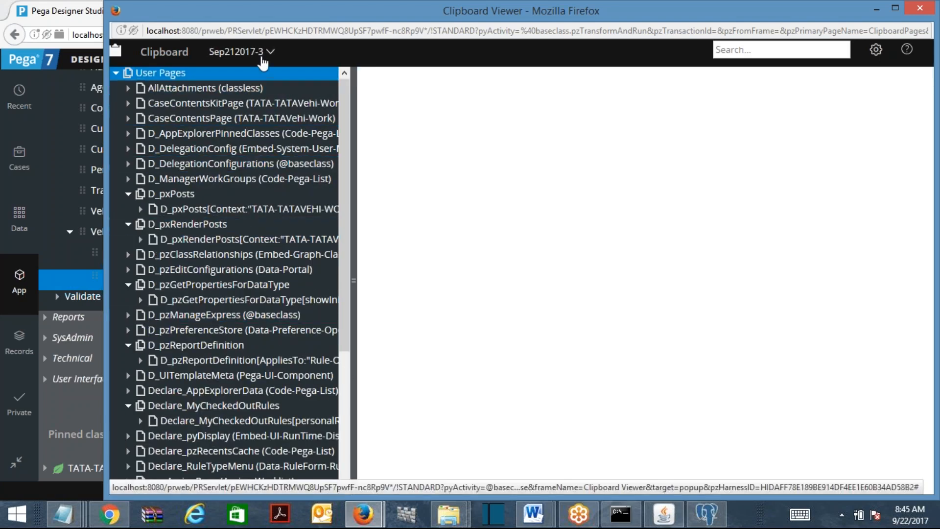
left_click(265, 54)
left_click(252, 120)
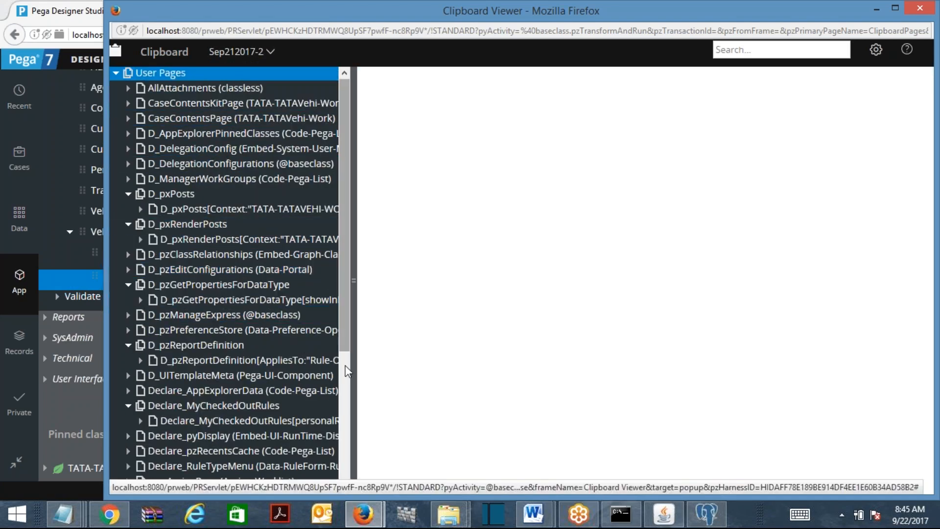
Show pyWorkPage.InsuranceDetails and highlight the InsuranceType value CV
scroll(313, 343, "down", 5)
left_click(313, 398)
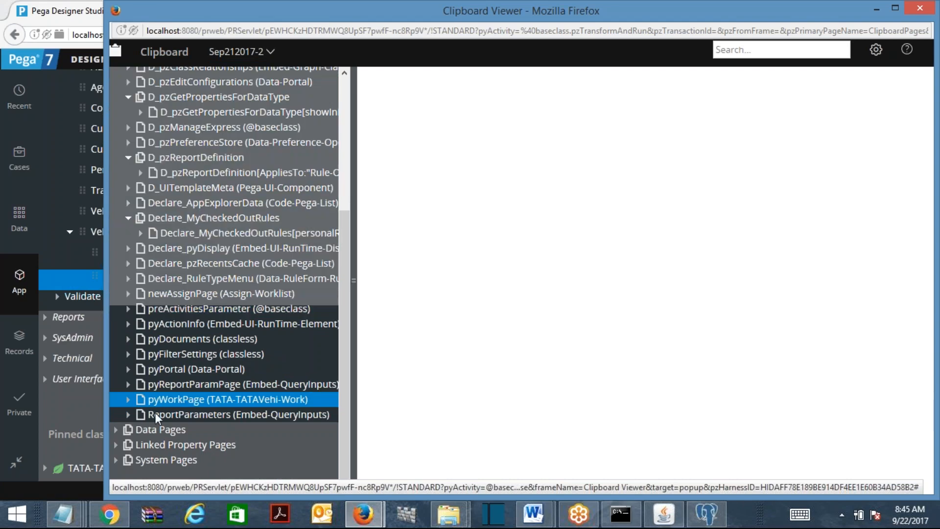
left_click(128, 399)
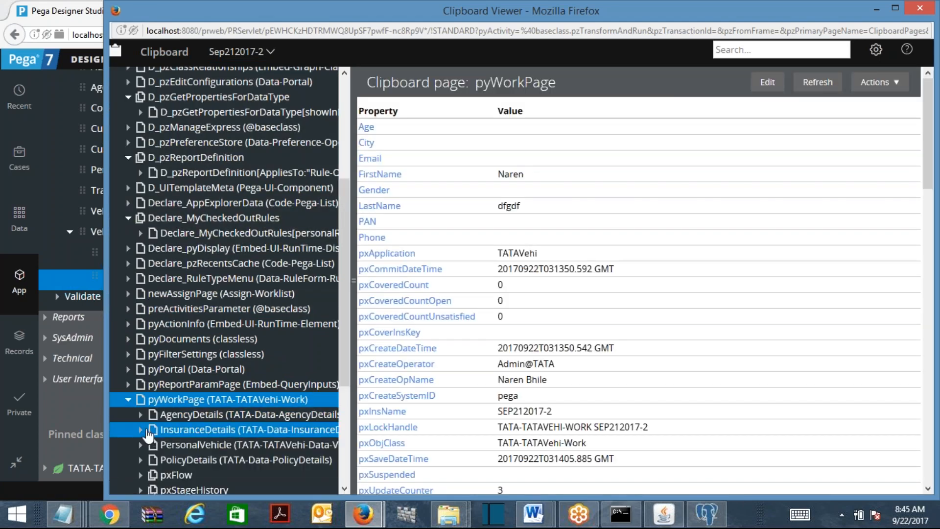
left_click(141, 433)
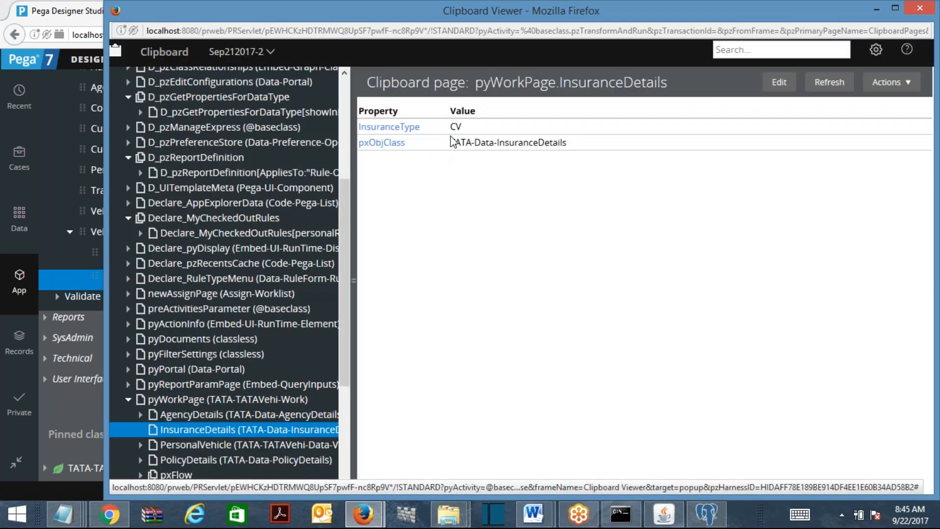
left_click_drag(451, 129, 543, 128)
Close the Clipboard Viewer and the base VehicleDetailsFA9 tab, keeping the CV-circumstanced version open
left_click(921, 8)
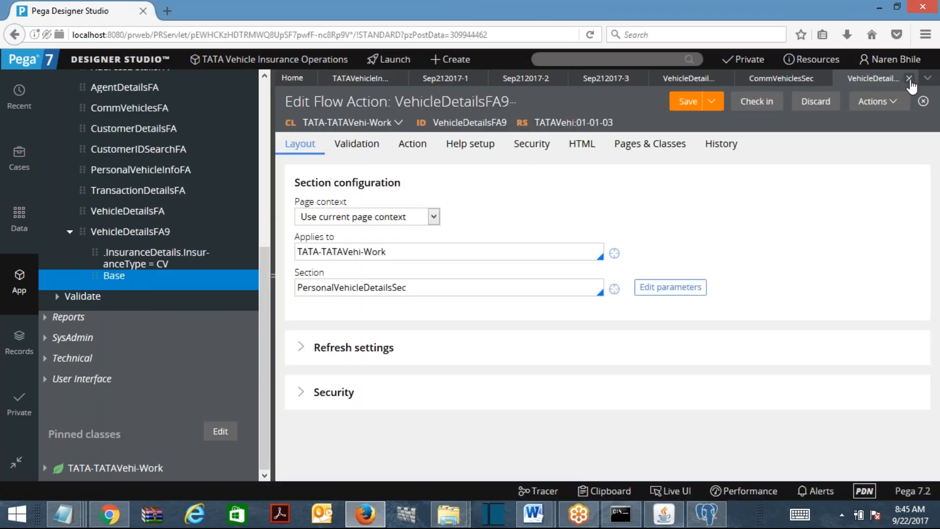
left_click(909, 79)
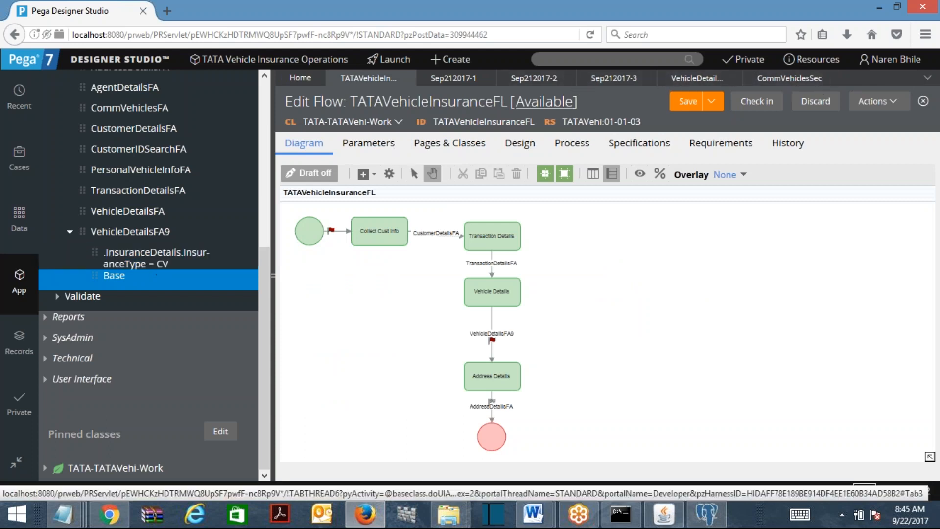
left_click(702, 78)
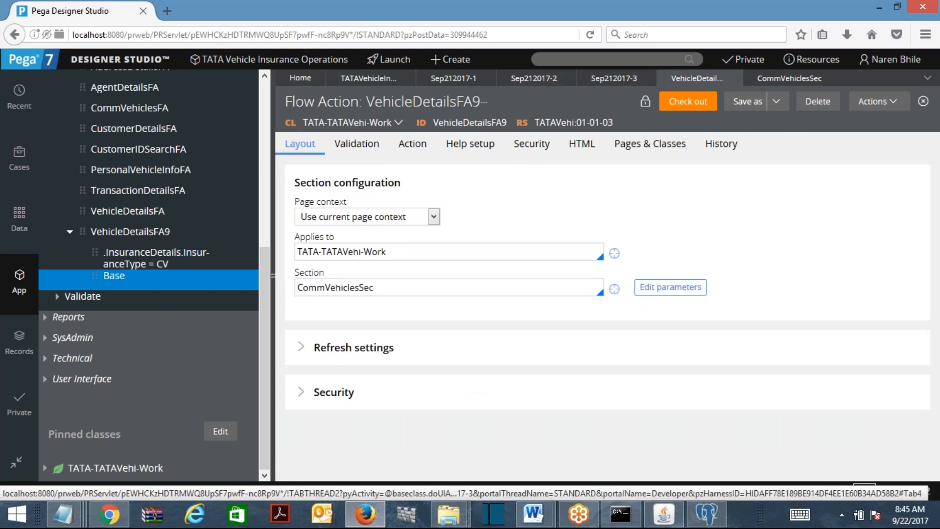
left_click(467, 103)
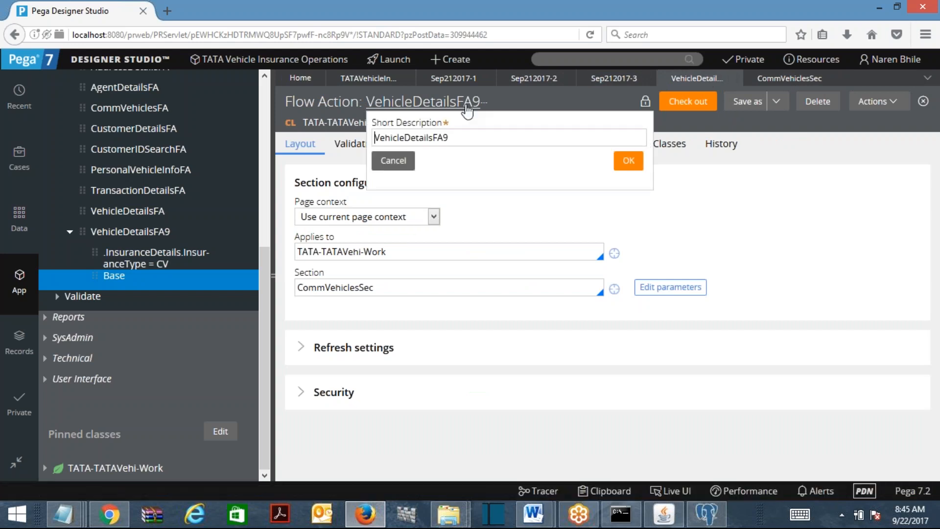
left_click(394, 161)
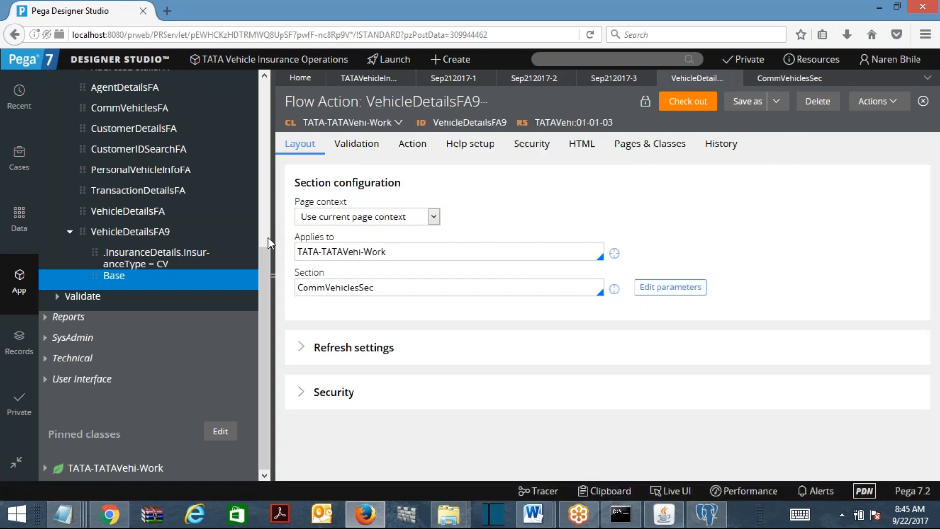
Confirm the CommVehiclesSec version is circumstanced on InsuranceType = CV, then return to TATAVehicleInsuranceFL
left_click(190, 255)
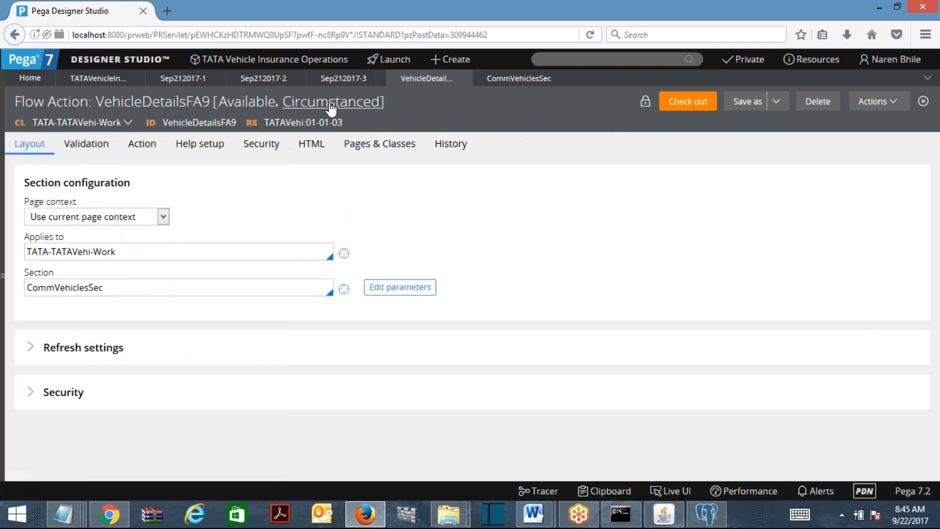
left_click(327, 108)
left_click_drag(652, 146, 375, 152)
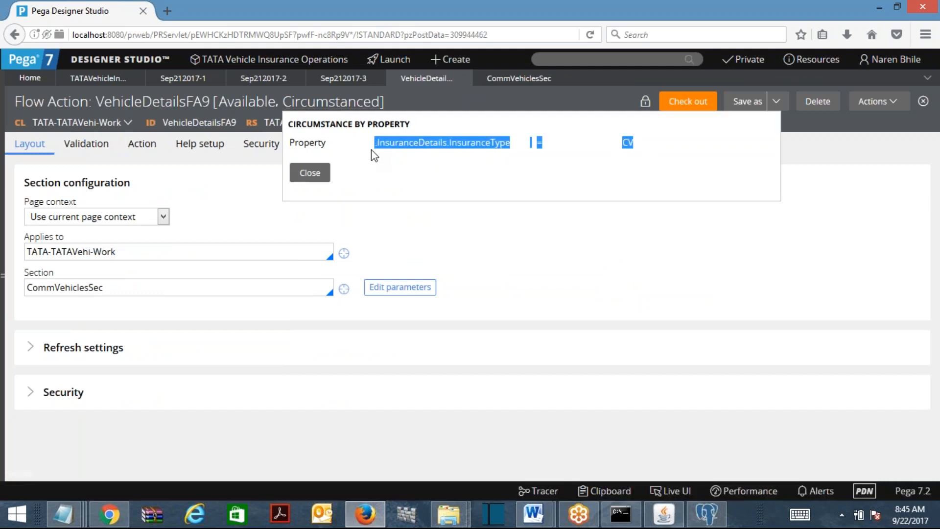
left_click(519, 256)
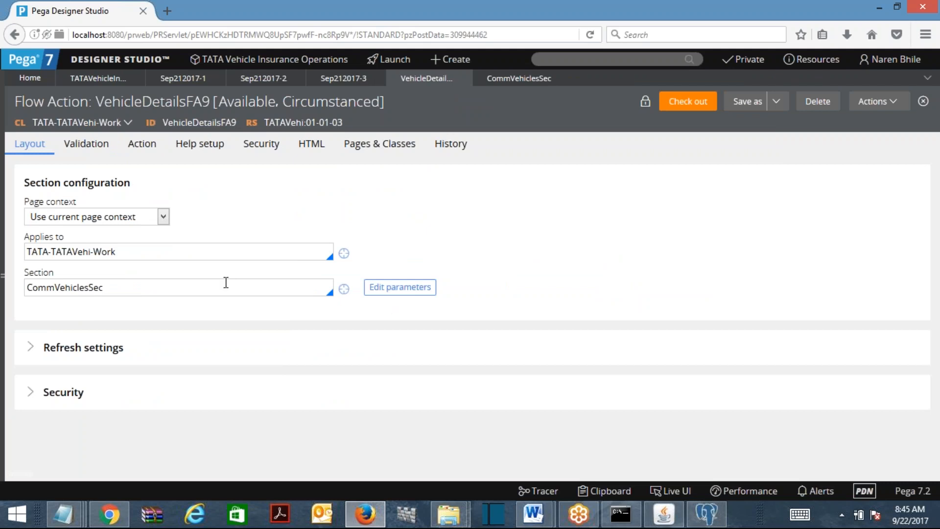
left_click(107, 79)
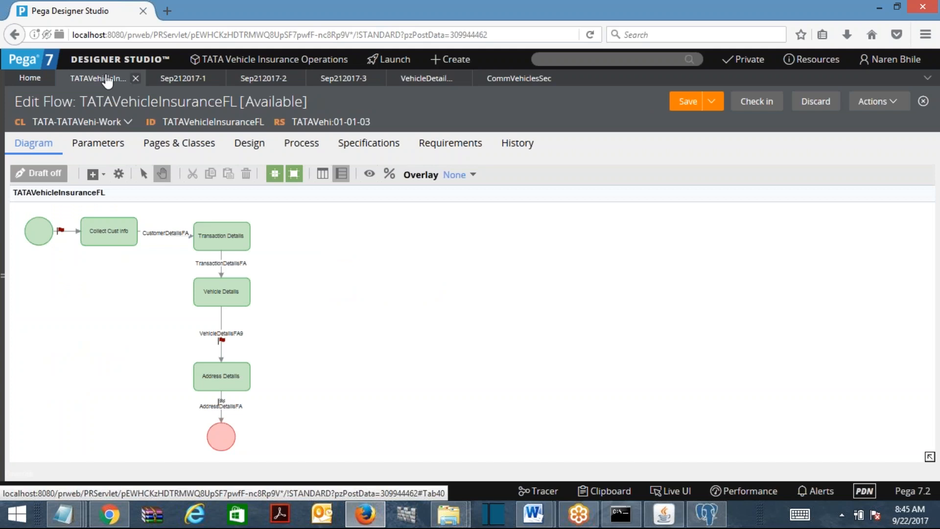
Check in the edited flow with the comment 'sfdfsd'
left_click(758, 103)
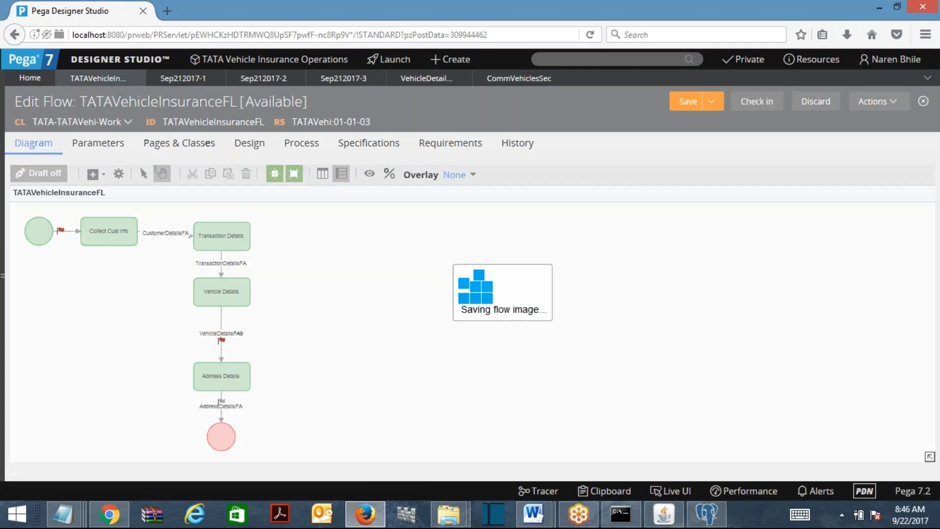
type("sfdfsd")
left_click(645, 345)
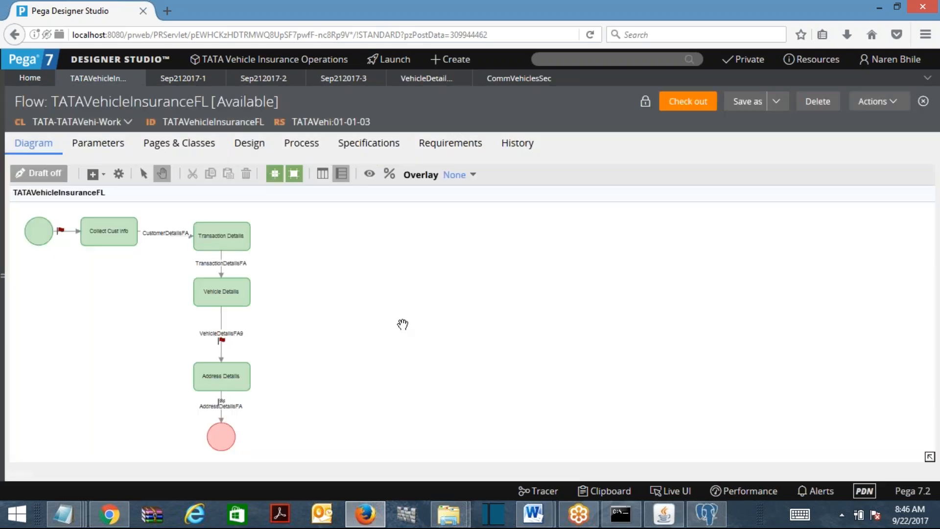
Log off, sign back in as the TATA administrator with its password, and show the App explorer
left_click(890, 59)
left_click(857, 168)
type("admin")
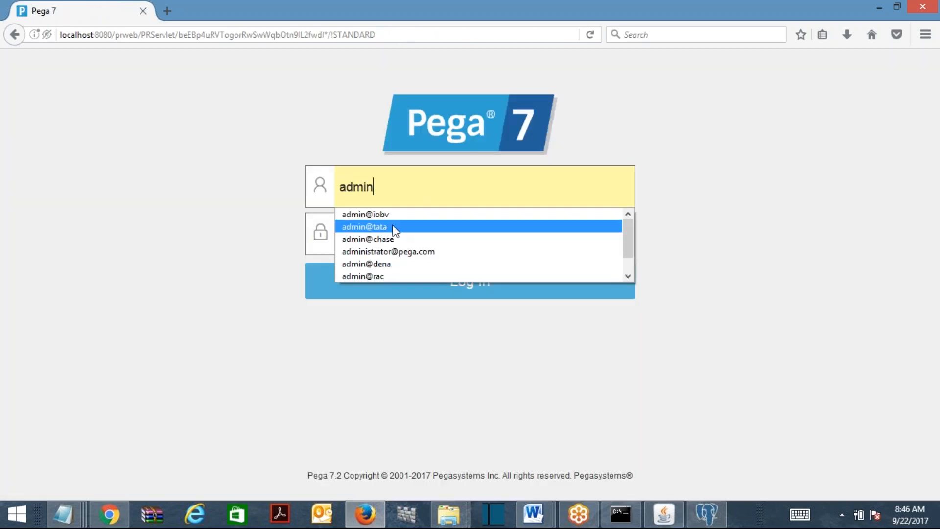
left_click(395, 229)
left_click(385, 230)
type("rules")
key("Return")
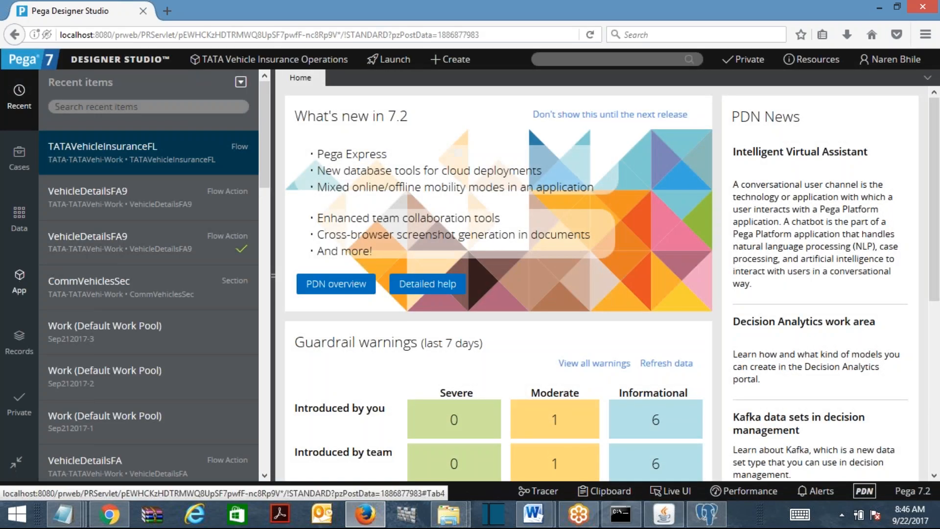
left_click(19, 281)
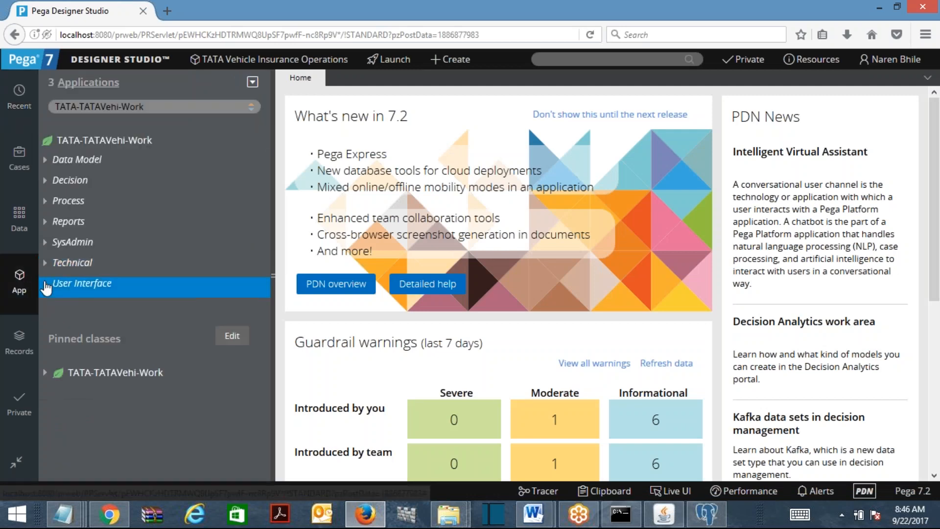
Open the TATAVehicleInsuranceFL flow and the VehicleDetailsFA9 flow action from the App Explorer
left_click(57, 202)
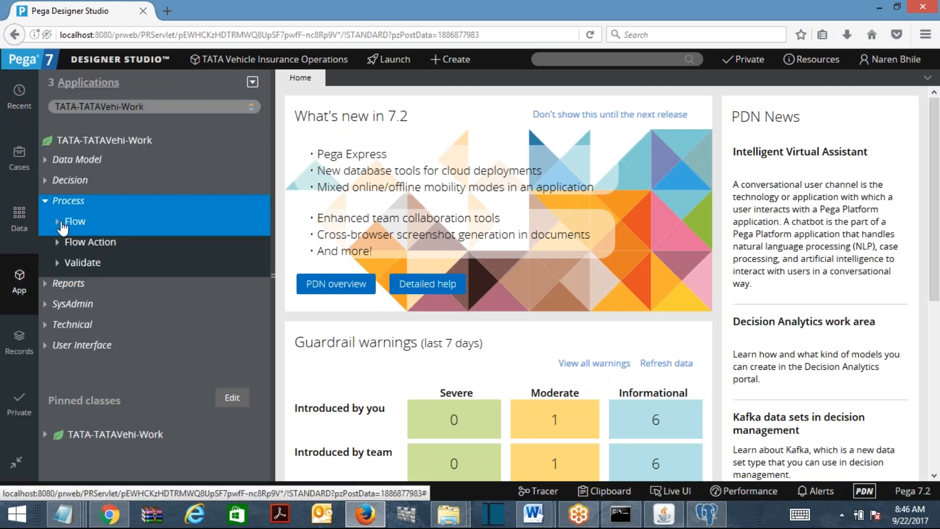
left_click(60, 224)
left_click(93, 307)
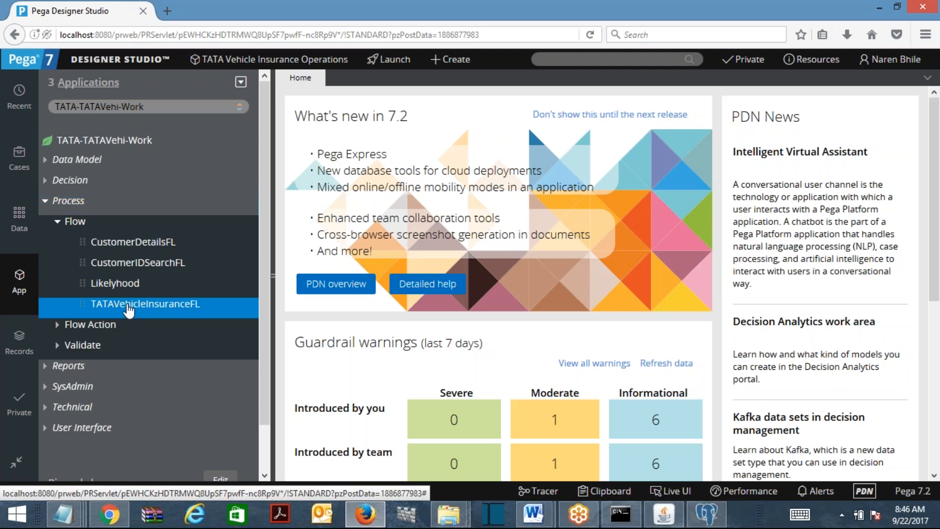
left_click(58, 327)
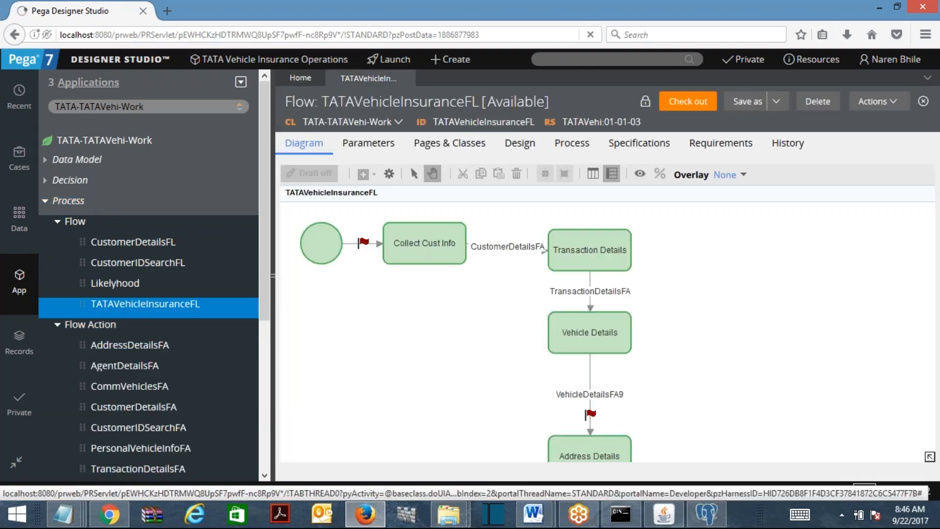
scroll(147, 294, "down", 4)
left_click(147, 357)
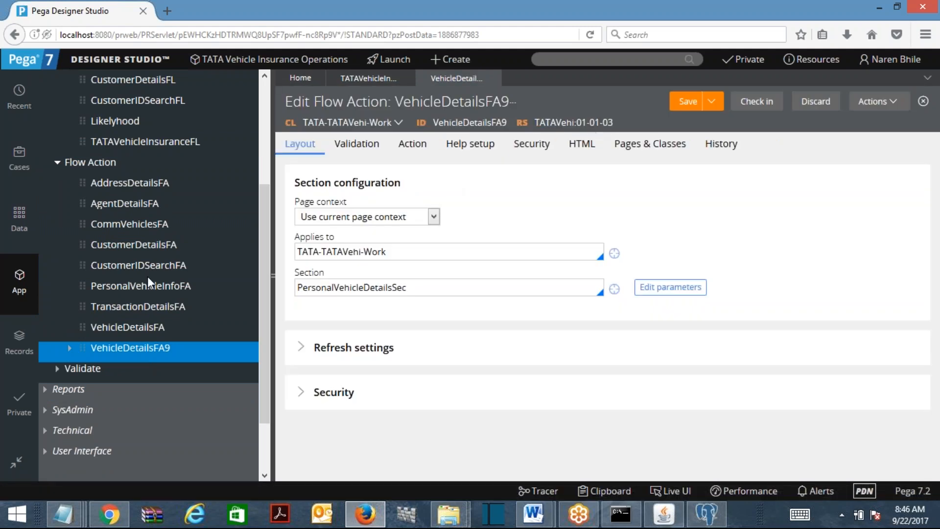
Compare VehicleDetailsFA9 versions: Base uses PersonalVehicleDetailsSec, CV uses CommVehiclesSec, which is inspected
left_click(69, 348)
left_click(112, 375)
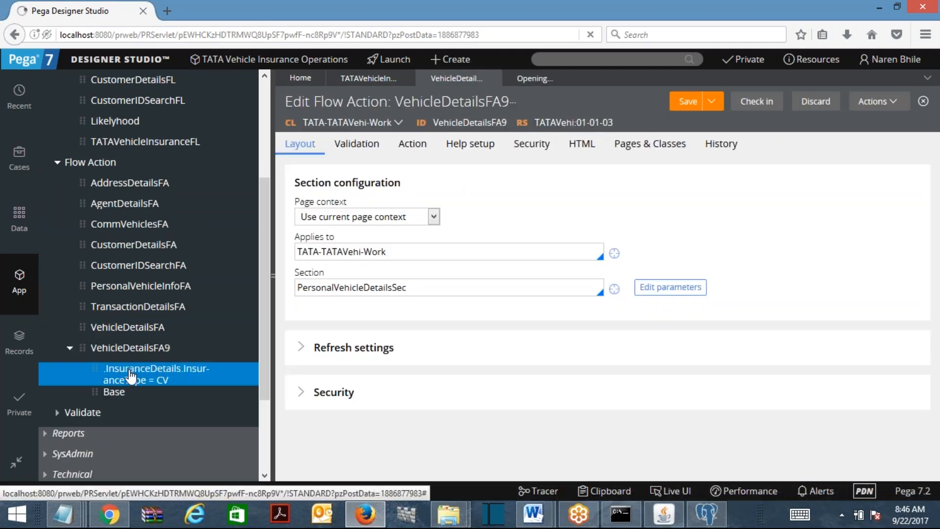
left_click(120, 395)
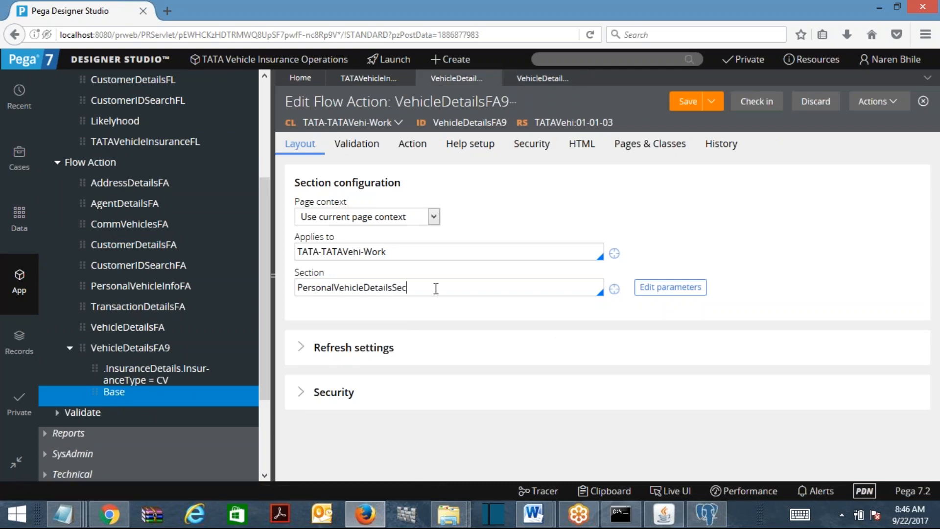
left_click_drag(444, 288, 238, 282)
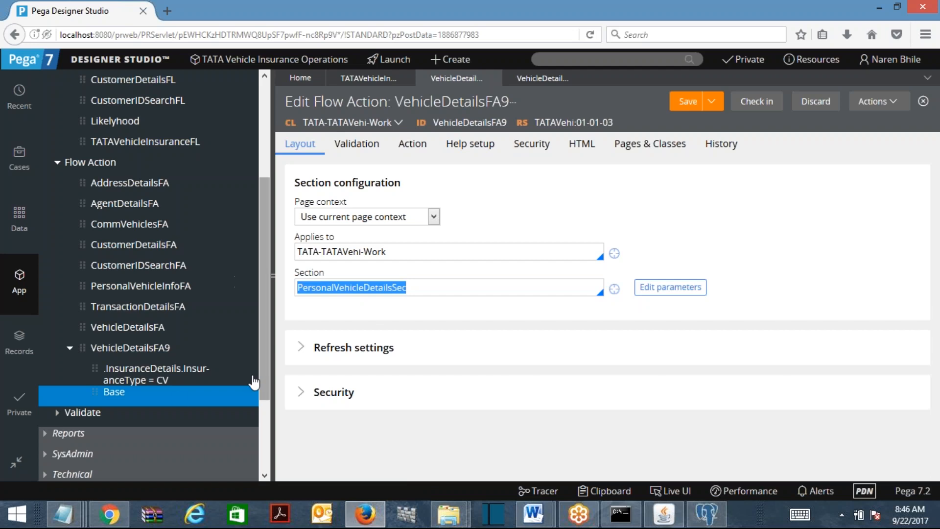
left_click(154, 375)
left_click_drag(335, 288, 650, 280)
left_click(614, 294)
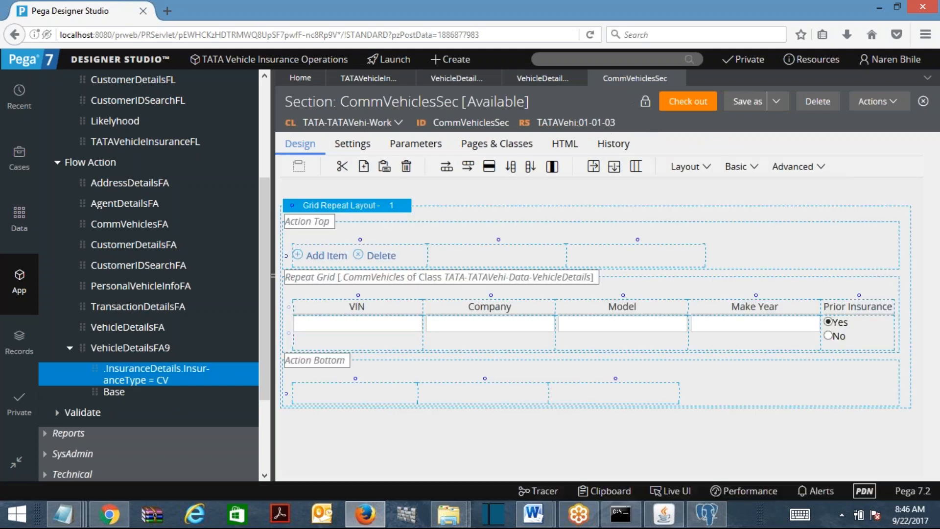
left_click(677, 79)
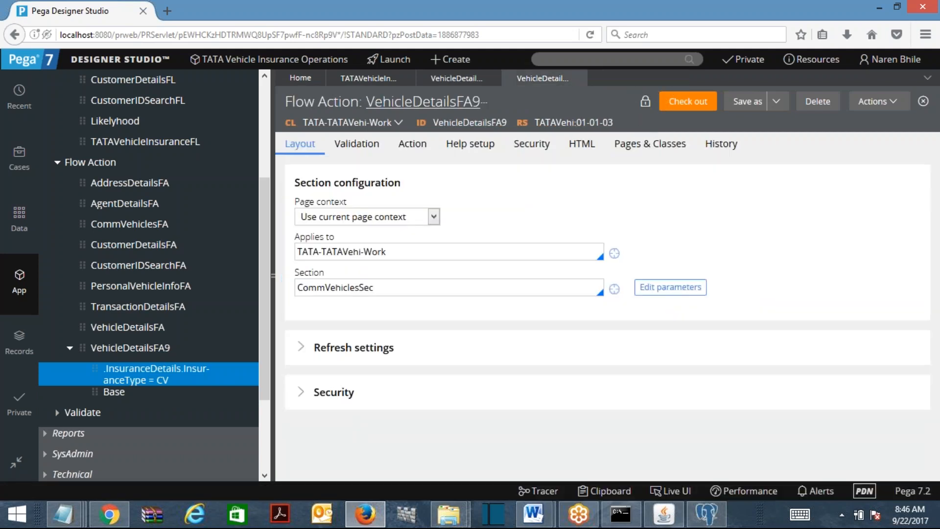
Open the VehicleDetailsFA9 connector's flow action from the diagram, then return to the flow
left_click(376, 79)
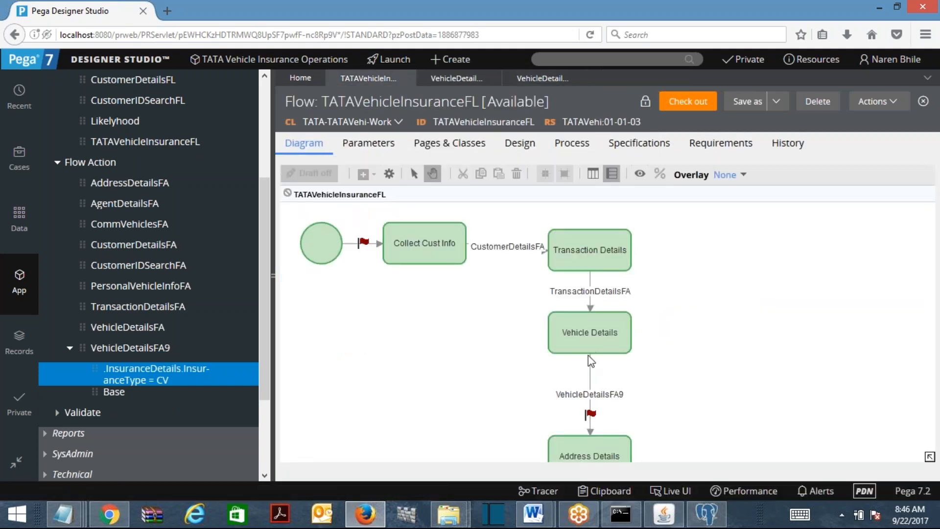
right_click(594, 382)
left_click(651, 403)
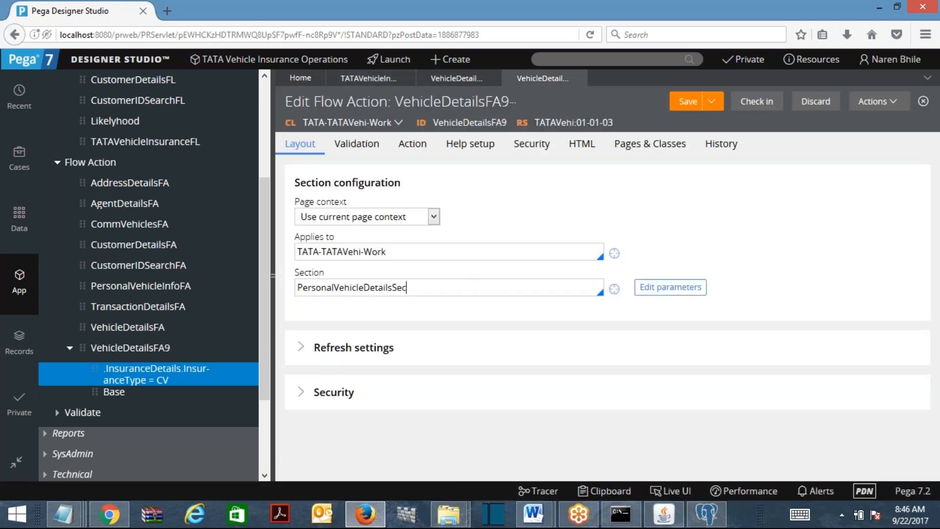
left_click(402, 78)
left_click(877, 102)
Run the flow as a new case, enter the customer's last name, and submit the customer details
left_click(874, 119)
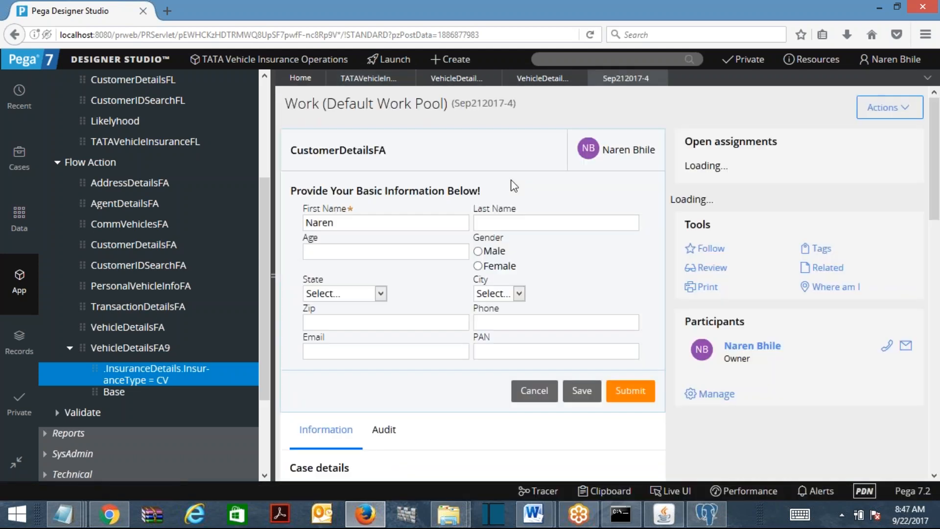
left_click(512, 223)
type("sdfsdfsd")
left_click(632, 388)
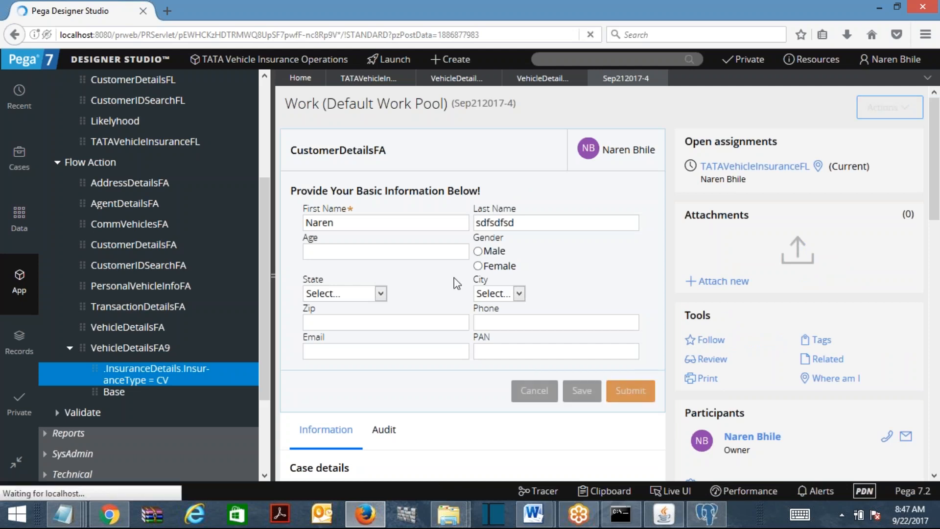
Set insurance type to Commercial Vehicle, agency code 1500100, and policy effective date 9/26/2017
left_click(382, 201)
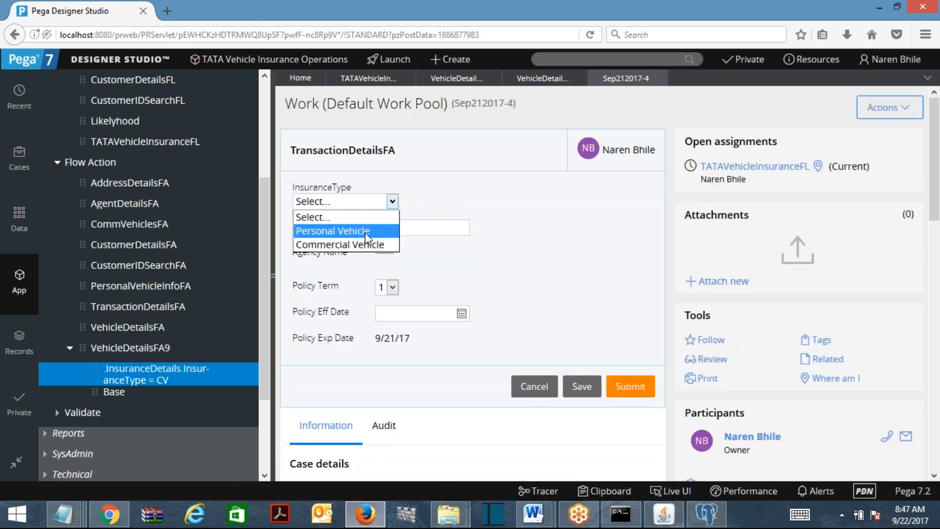
left_click(361, 245)
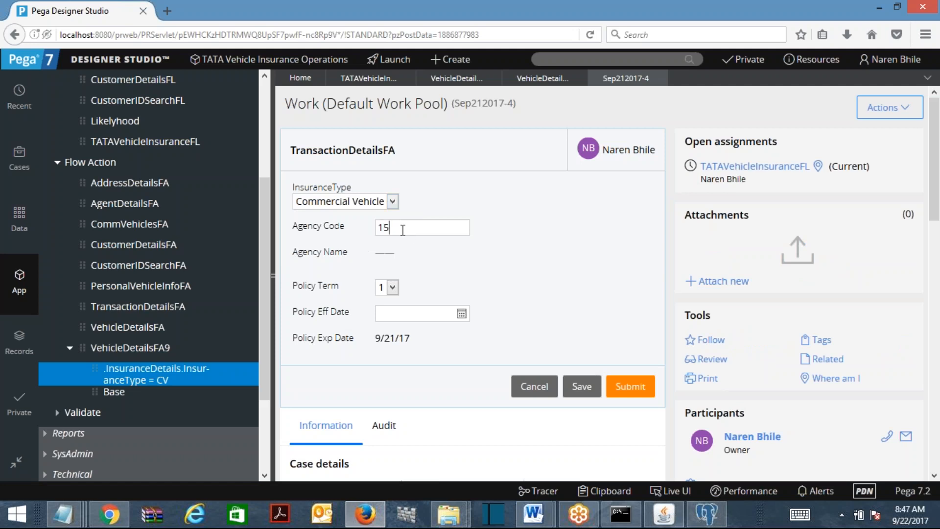
key("Tab")
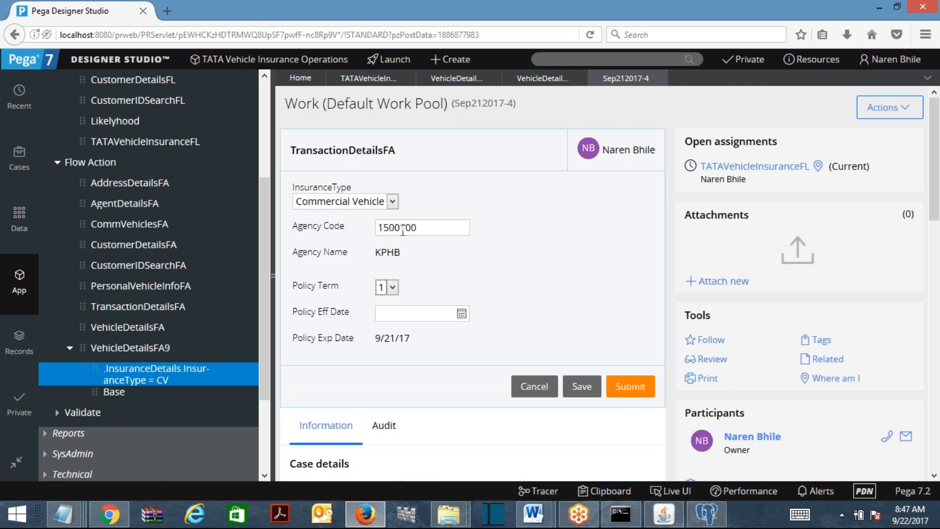
left_click(462, 314)
left_click(568, 348)
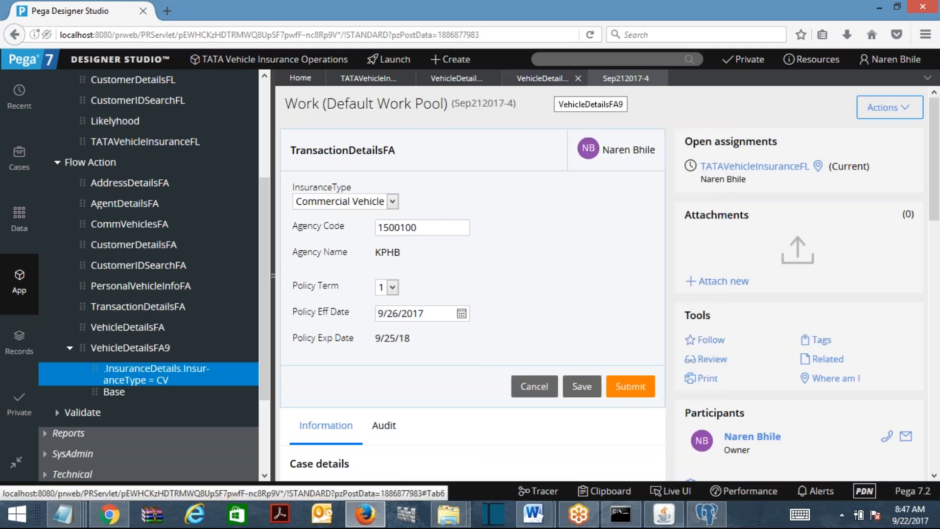
Check the section fields: CommVehiclesSec on the CV version, PersonalVehicleDetailsSec on the Base version
left_click(456, 81)
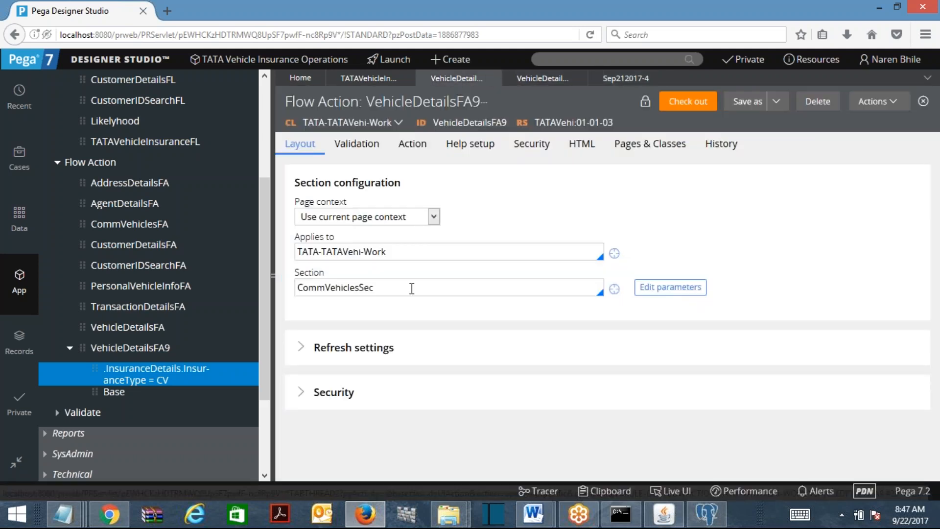
double_click(412, 288)
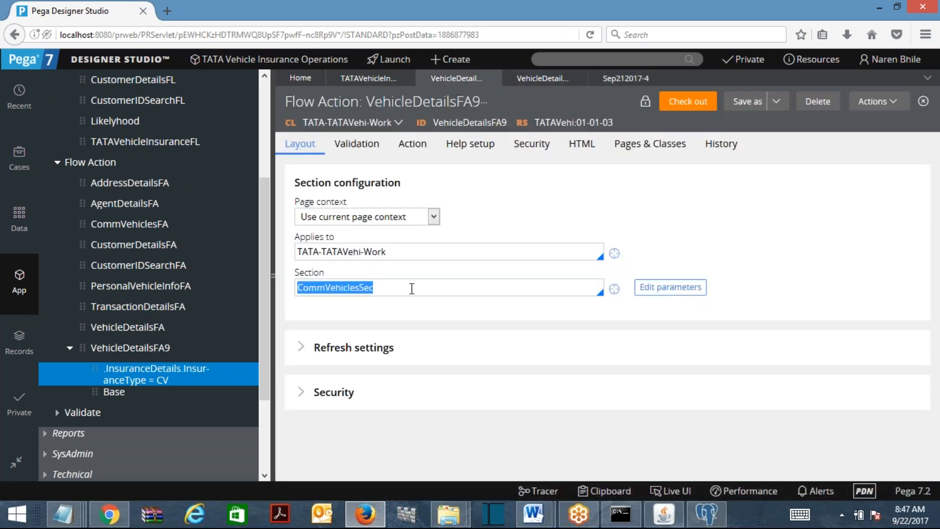
left_click(535, 79)
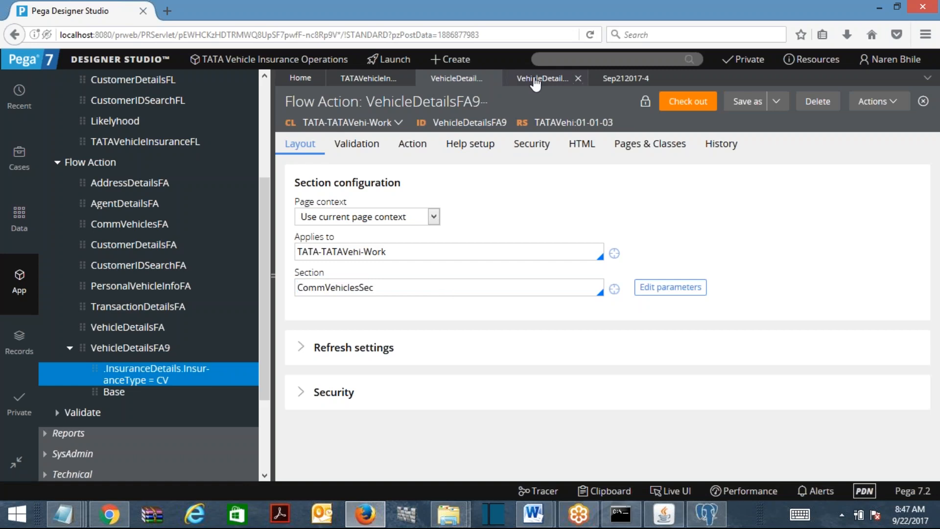
double_click(437, 293)
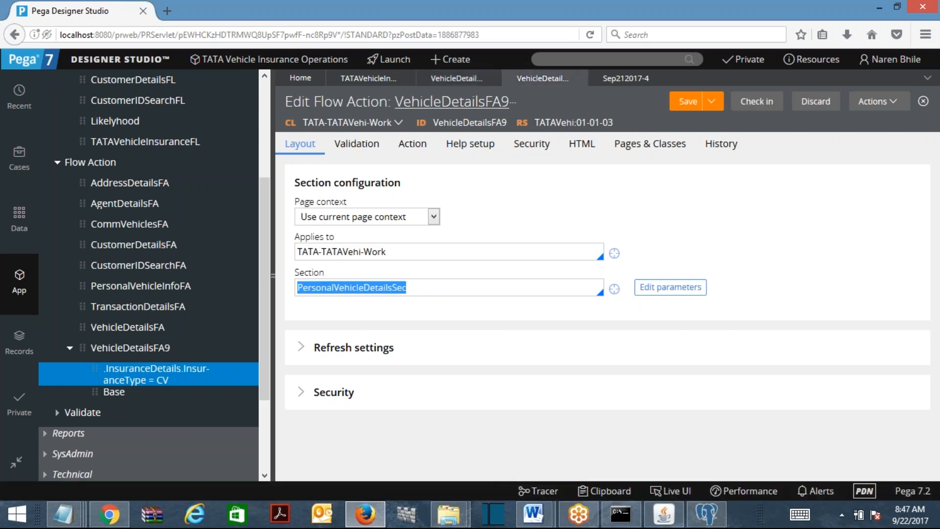
left_click(497, 103)
left_click(469, 220)
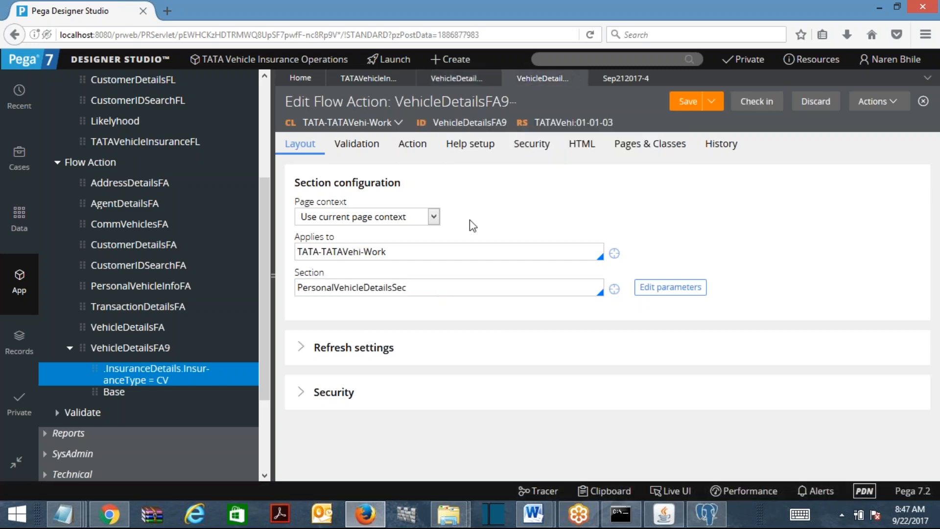
Collapse the explorer and submit the transaction details on case Sep212017-4
left_click(273, 188)
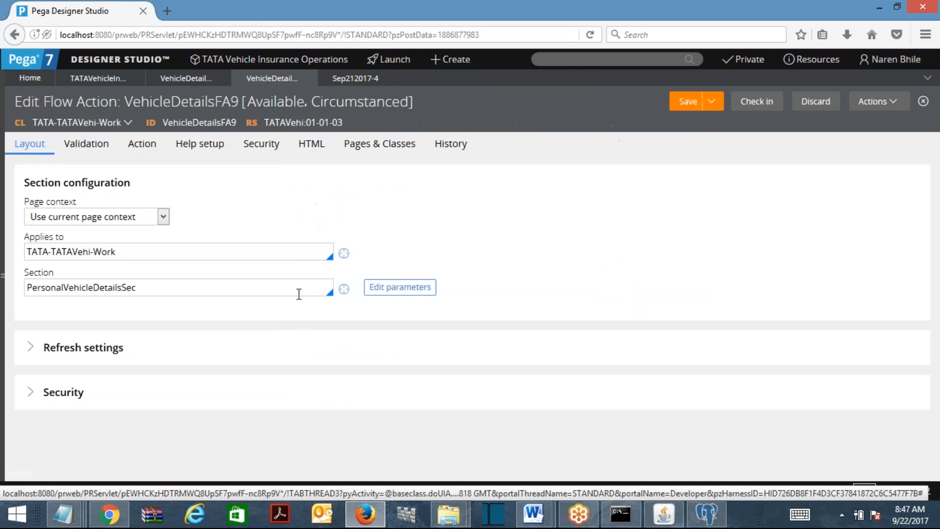
left_click_drag(120, 82, 293, 90)
left_click(352, 83)
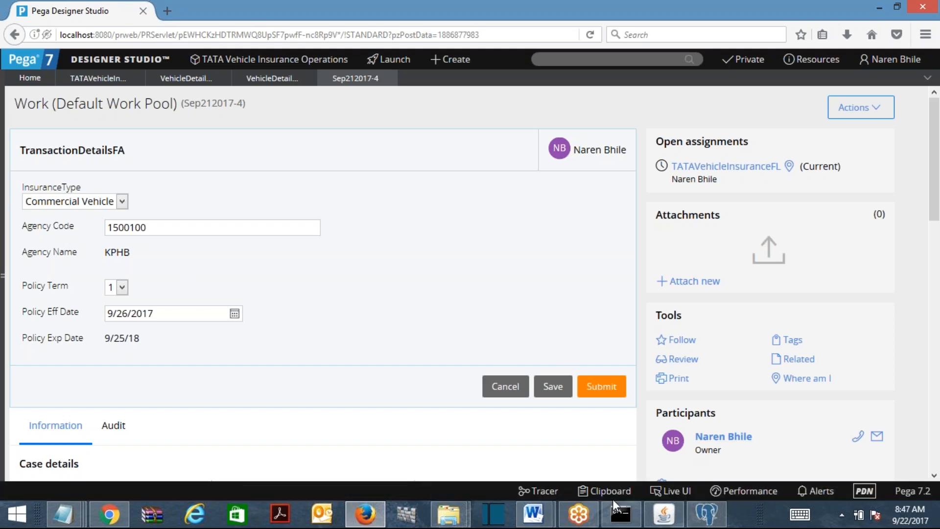
left_click_drag(612, 497, 590, 476)
left_click(602, 393)
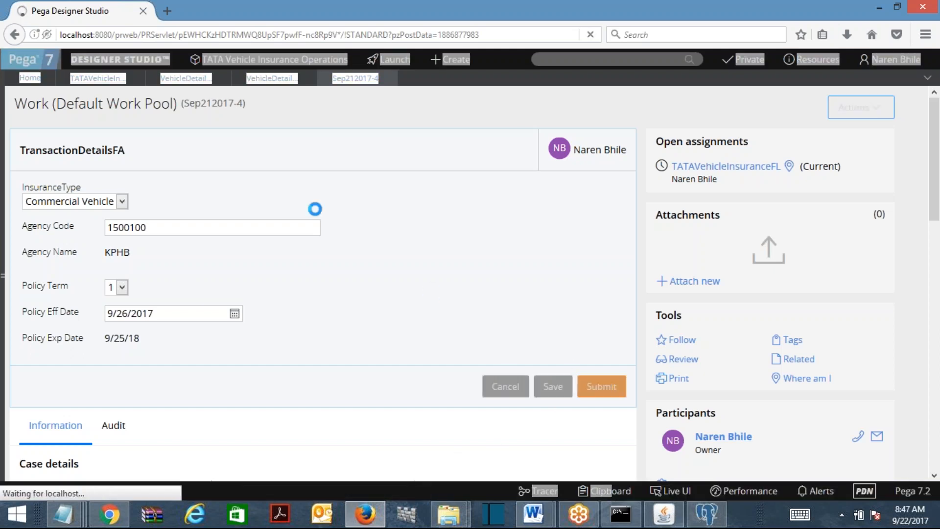
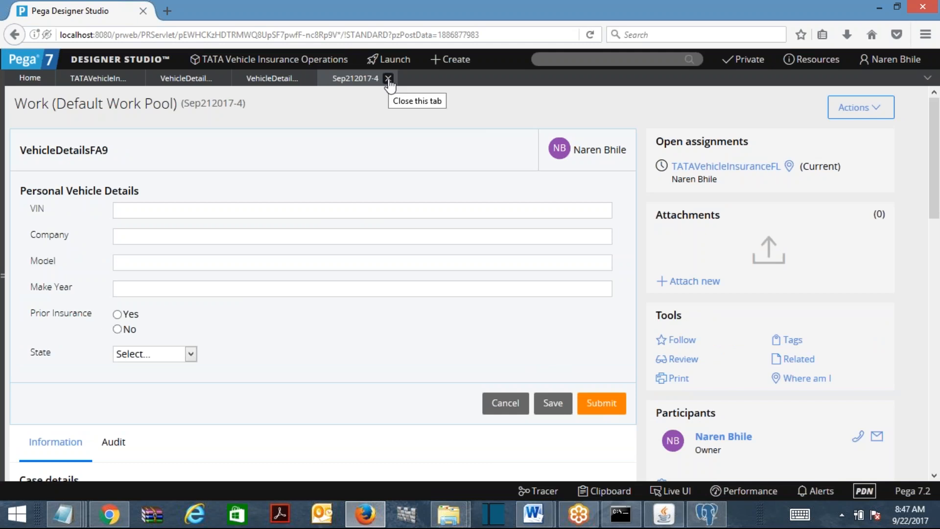
Close case Sep212017-4 and run the TATAVehicleInsuranceFL flow, entering the customer's last name
left_click(388, 79)
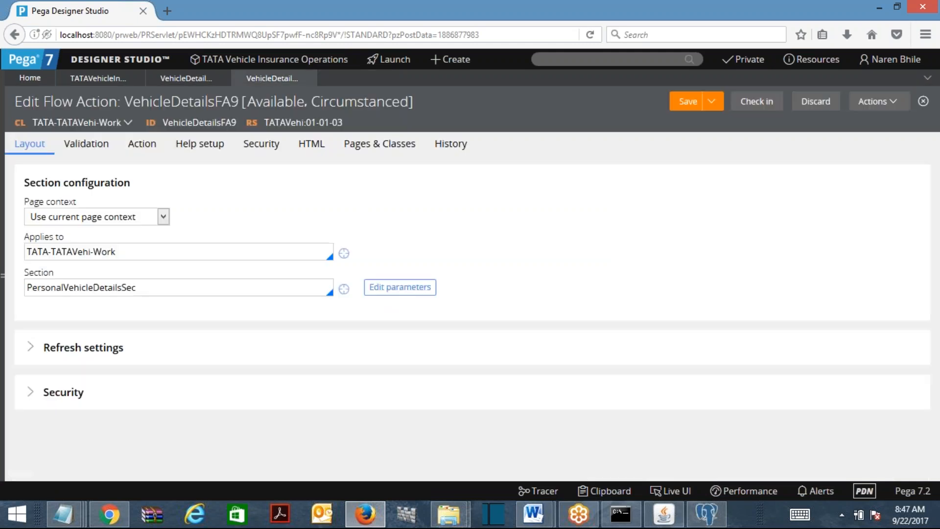
left_click(108, 80)
left_click(879, 102)
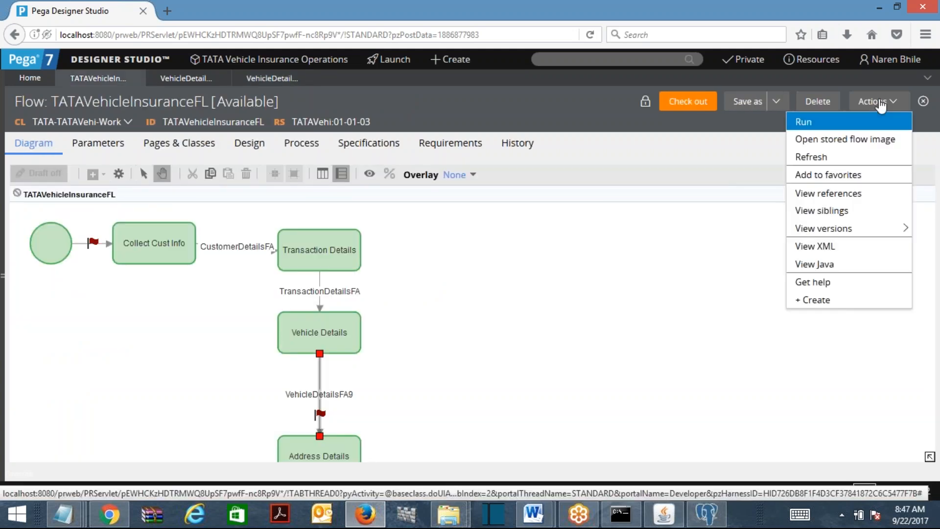
left_click(829, 125)
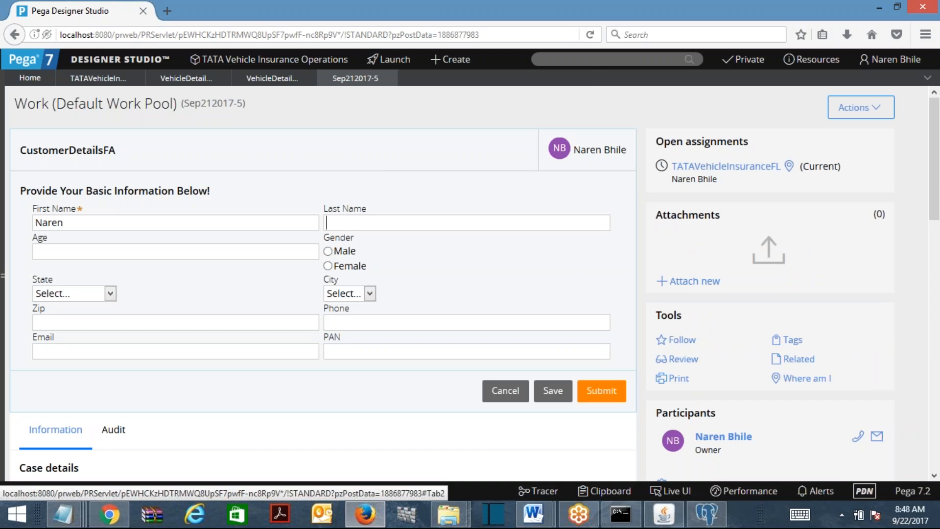
type("assadas")
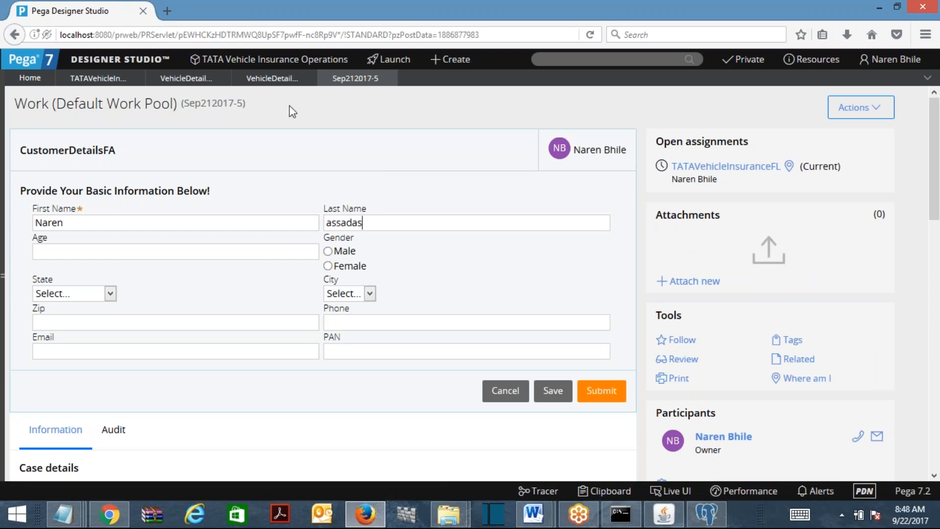
Review both VehicleDetailsFA9 versions, then fit the whole TATAVehicleInsuranceFL diagram in view
left_click(272, 78)
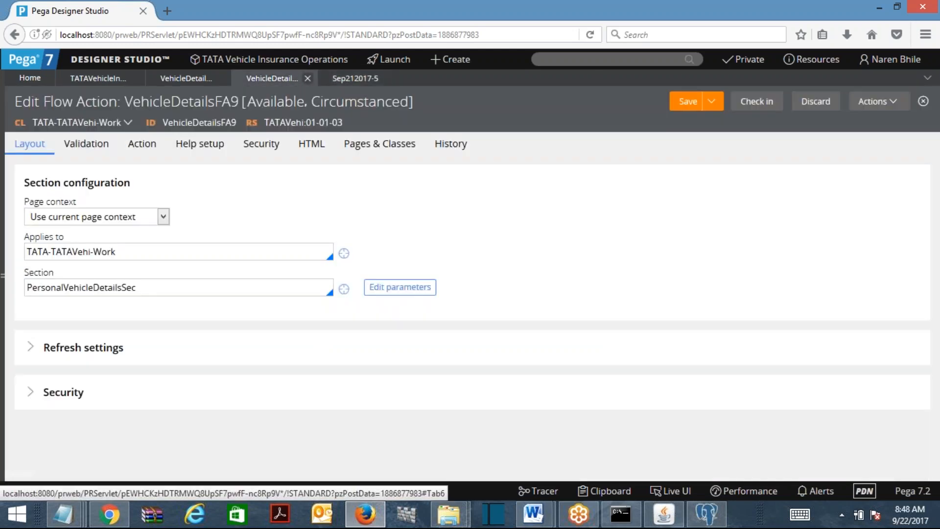
left_click(186, 83)
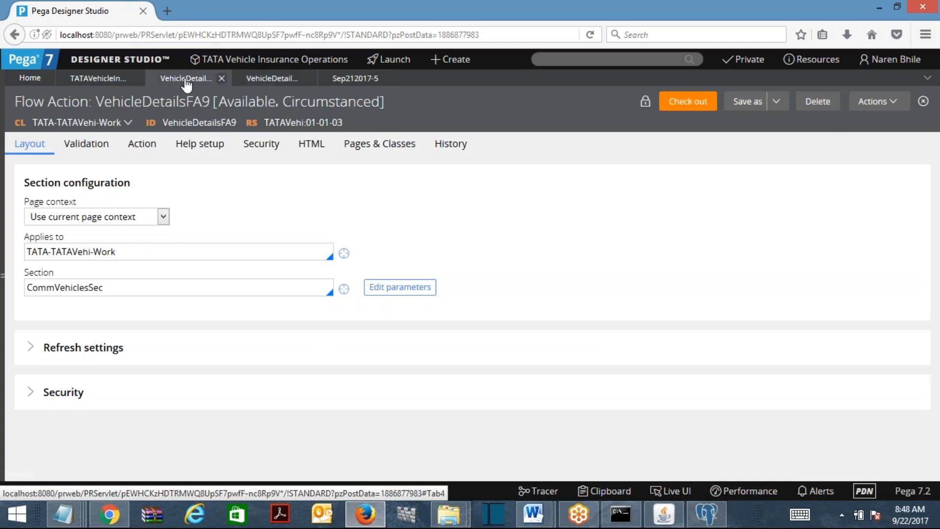
left_click(93, 78)
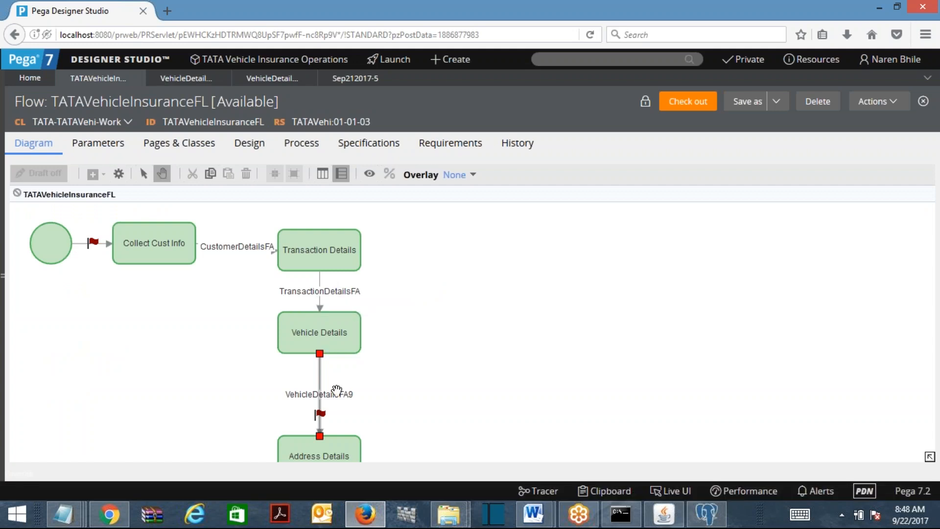
right_click(504, 333)
mouse_move(538, 381)
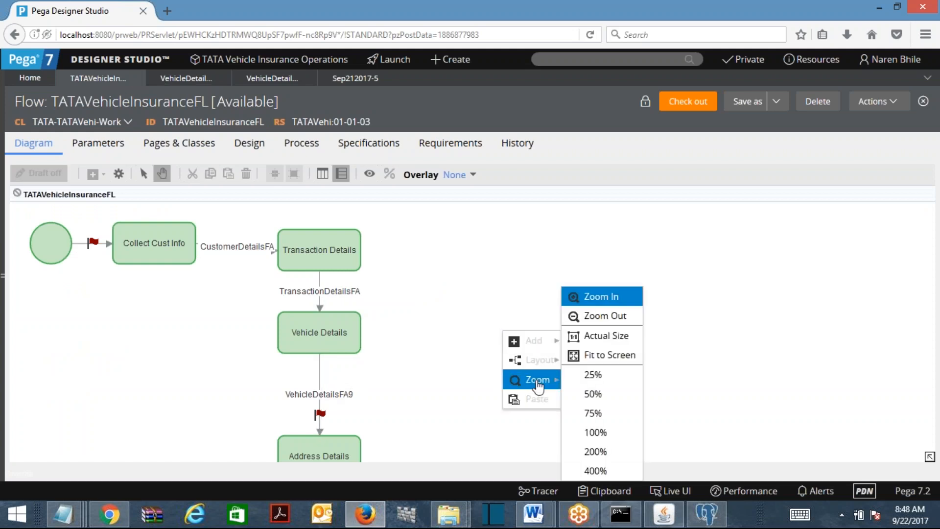
left_click(603, 363)
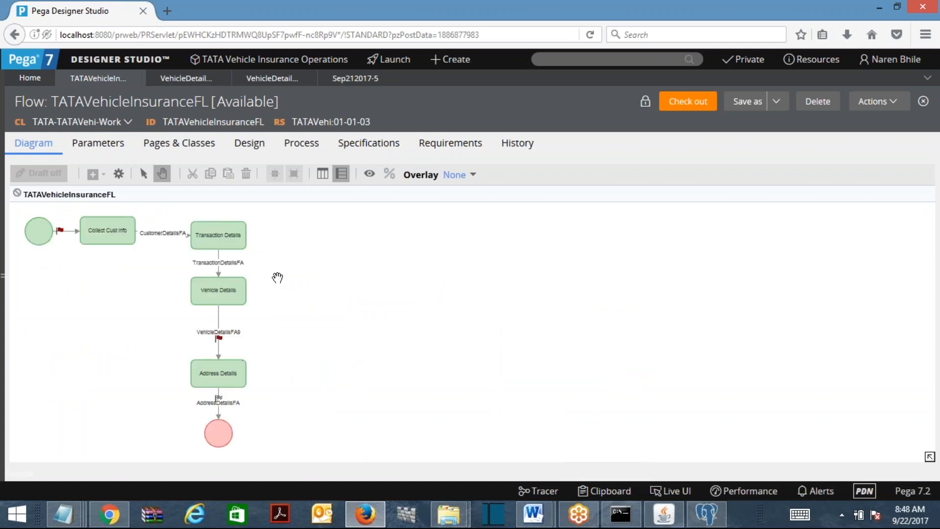
Submit the customer details on new case Sep212017-5 and maximize the Tracer window
left_click(877, 102)
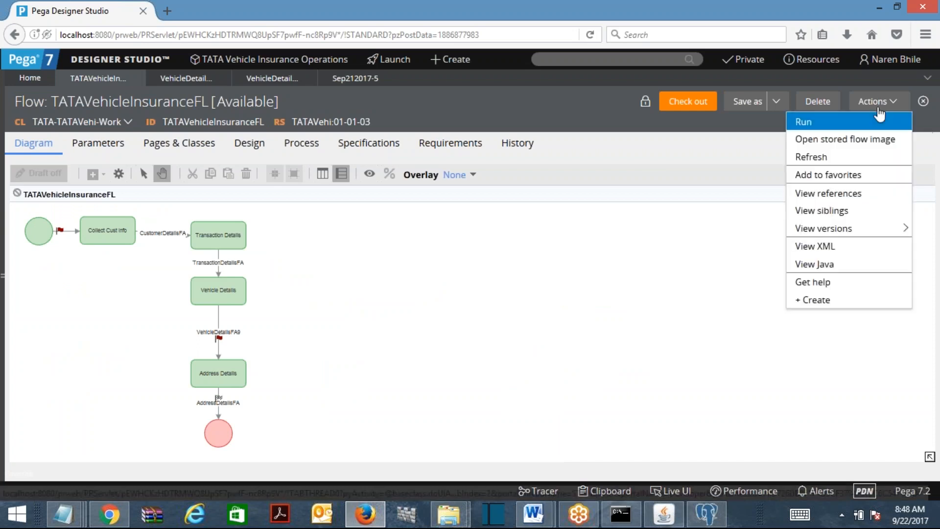
left_click(813, 125)
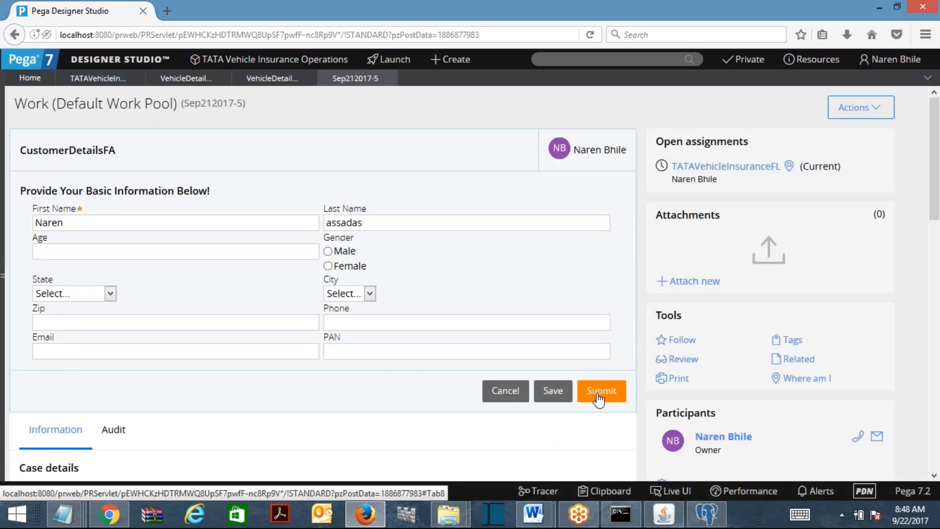
left_click(599, 398)
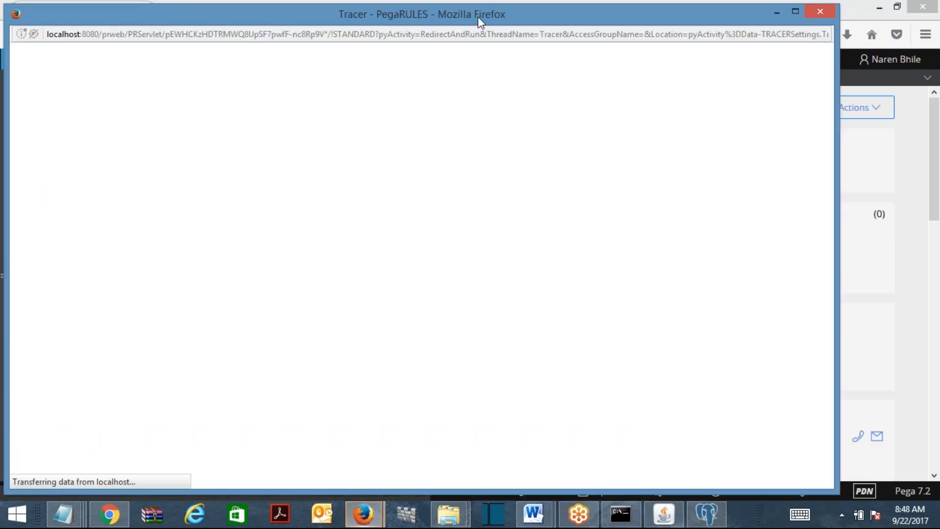
double_click(479, 15)
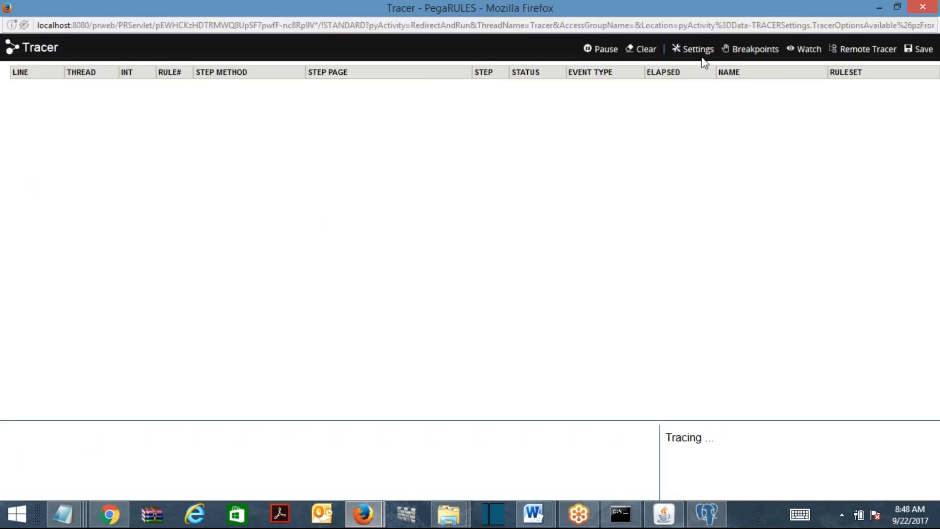
In Tracer settings, trace When rules at Start and End, untick Data Pages, then minimize Tracer
left_click(700, 49)
left_click_drag(556, 72, 366, 42)
left_click(379, 221)
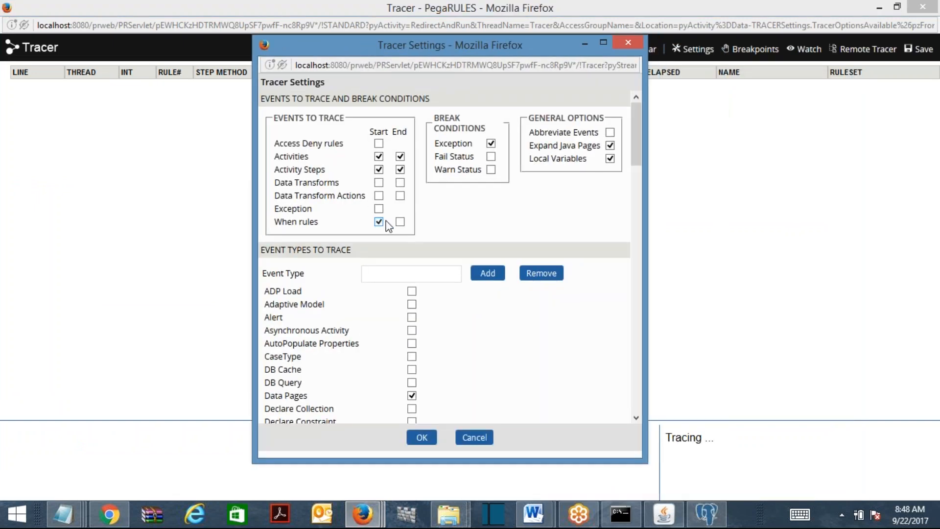
left_click(402, 223)
left_click_drag(638, 137, 639, 170)
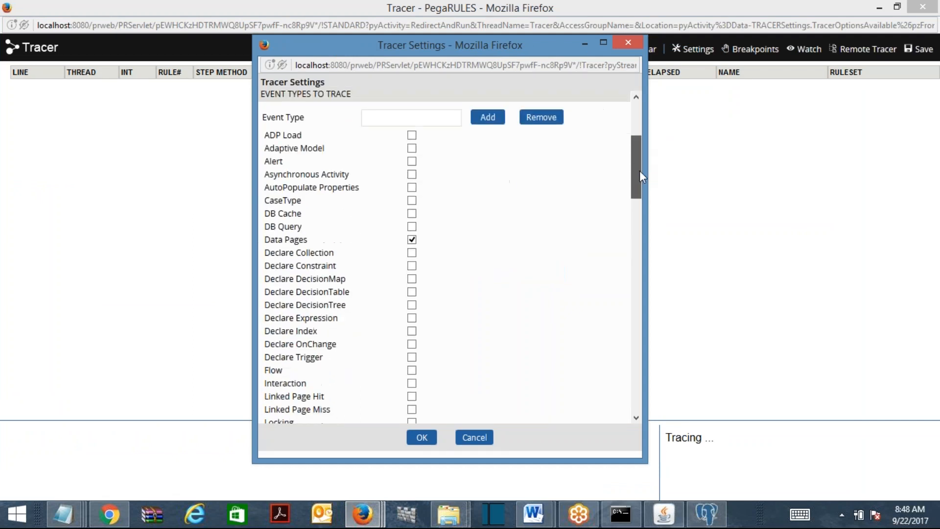
left_click(412, 240)
left_click_drag(637, 178, 640, 245)
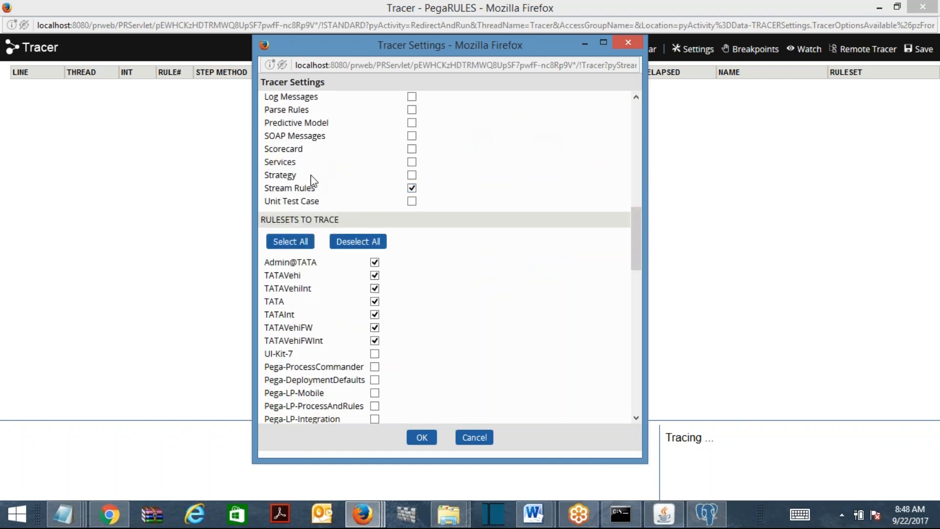
left_click_drag(265, 189, 311, 189)
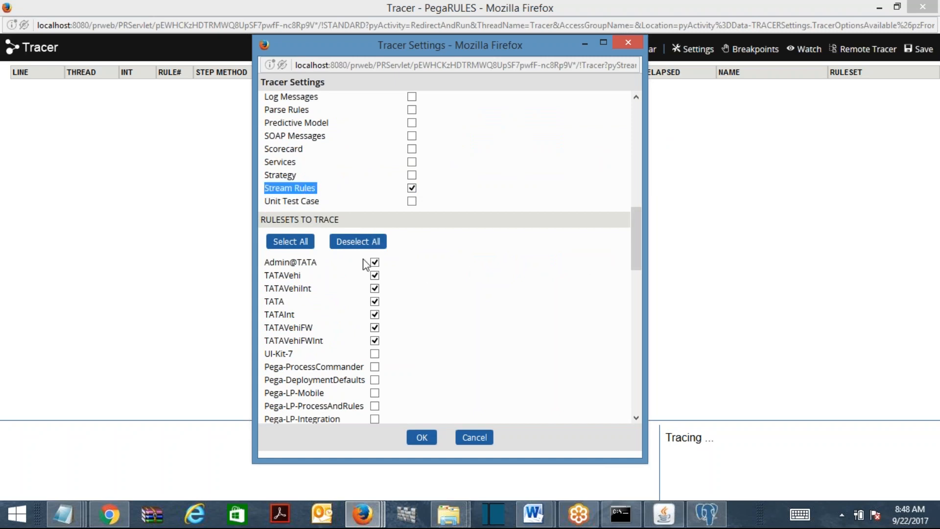
mouse_move(633, 246)
left_mouse_down()
mouse_move(653, 325)
mouse_move(632, 393)
left_mouse_up()
left_click(422, 438)
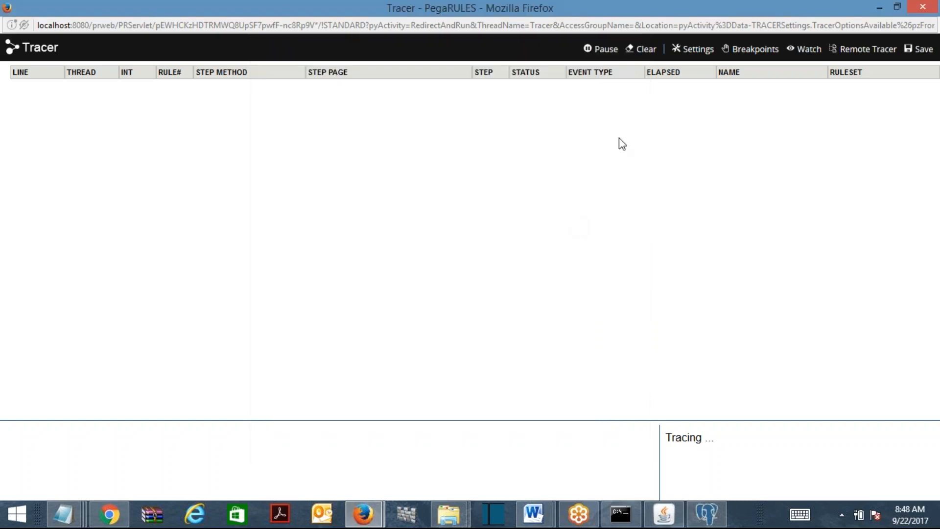
left_click(879, 7)
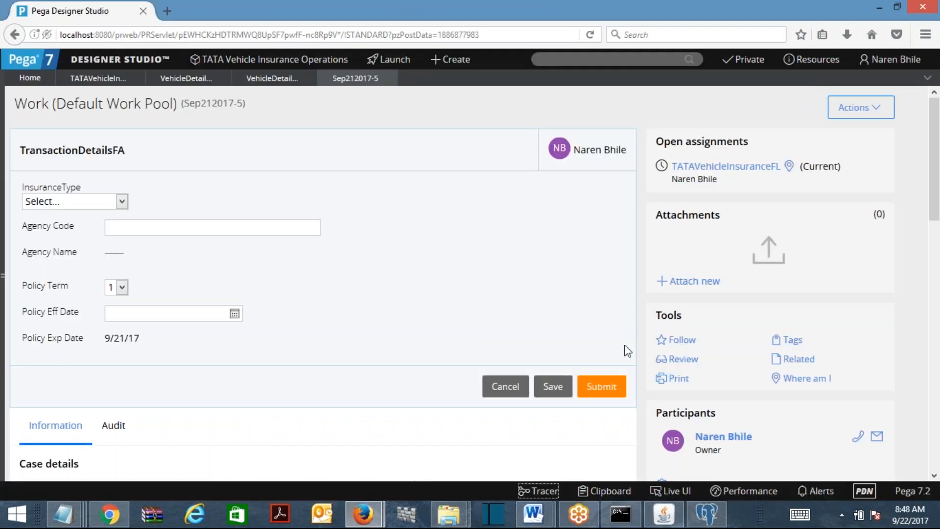
Set insurance type to Commercial Vehicle and policy effective date to 9/28/2017
left_click(122, 202)
left_click(118, 243)
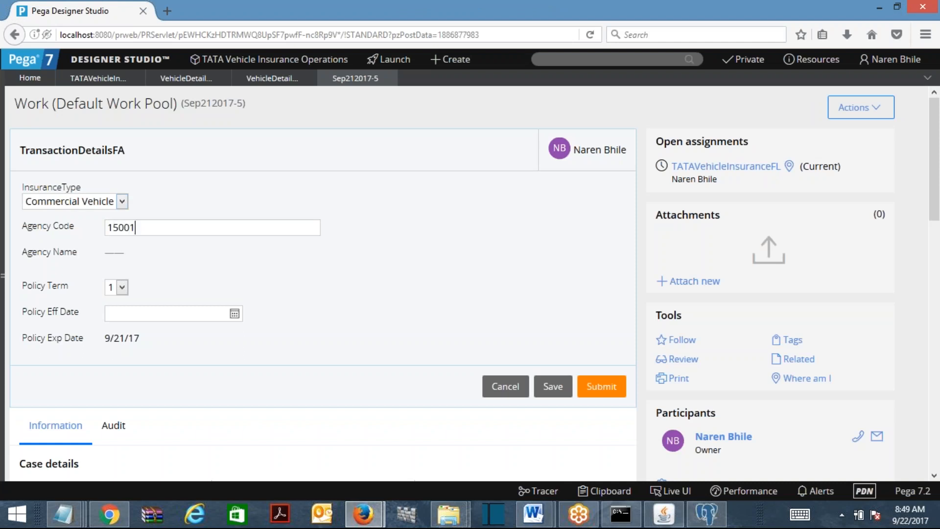
left_click(149, 307)
left_click(221, 258)
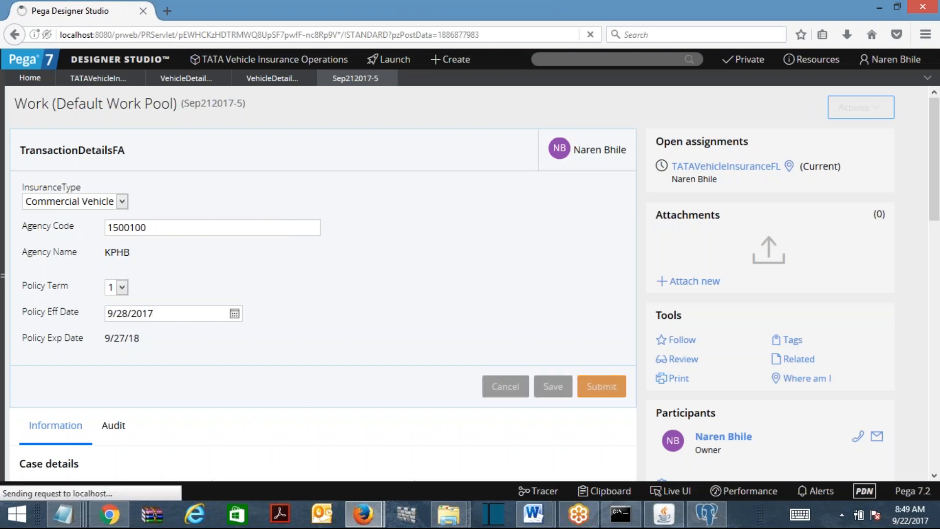
Bring the blank Word document, then the Tracer window, to the front
mouse_move(547, 522)
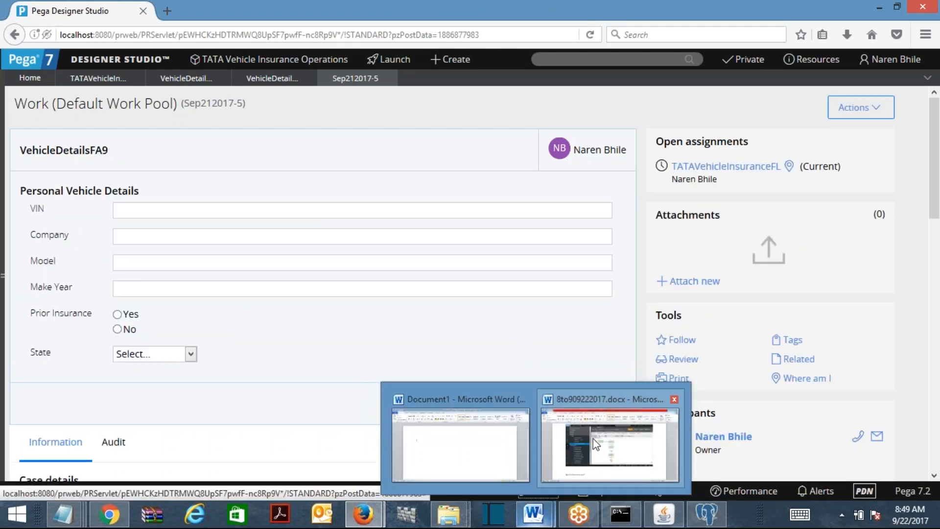
left_click(485, 446)
mouse_move(364, 515)
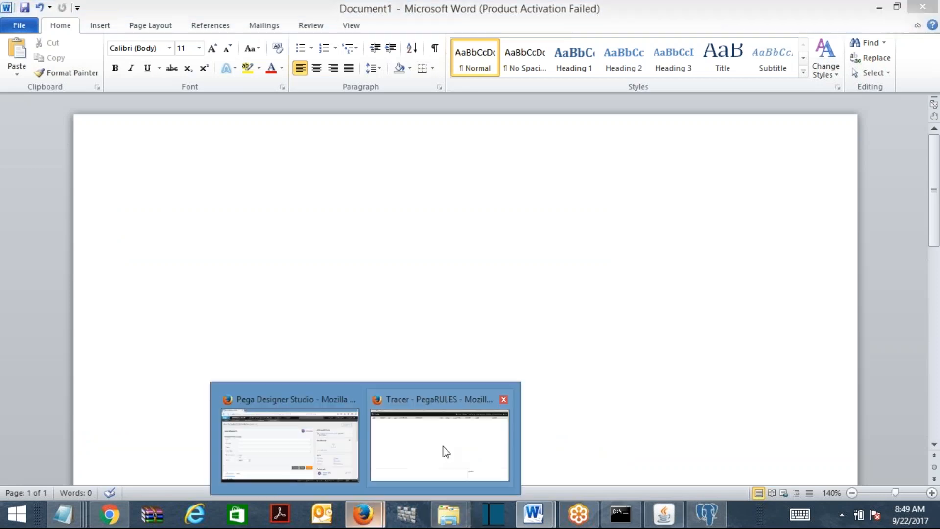
left_click(443, 450)
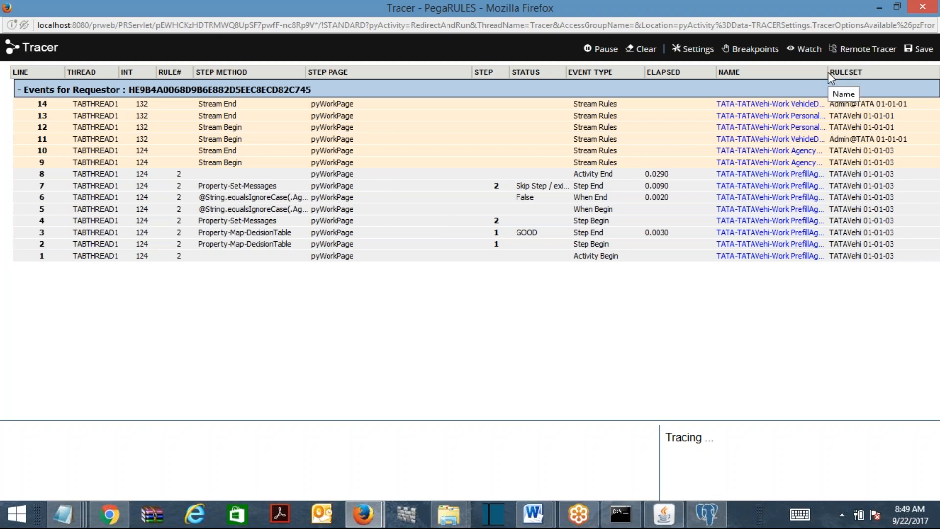
Inspect the traced events' RULESET values, including event 12's TATAVehi 01-01-01, then minimize Tracer and Word
left_click_drag(828, 72, 892, 75)
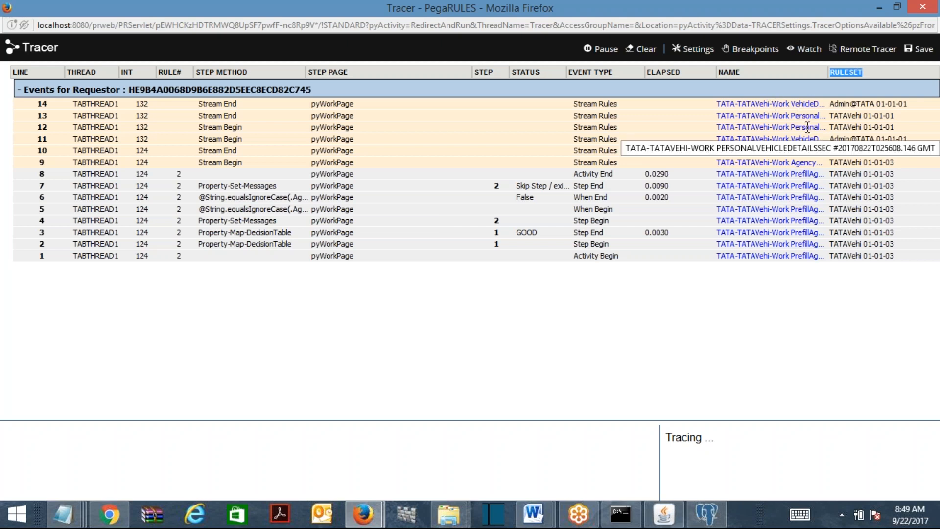
left_click_drag(831, 128, 896, 130)
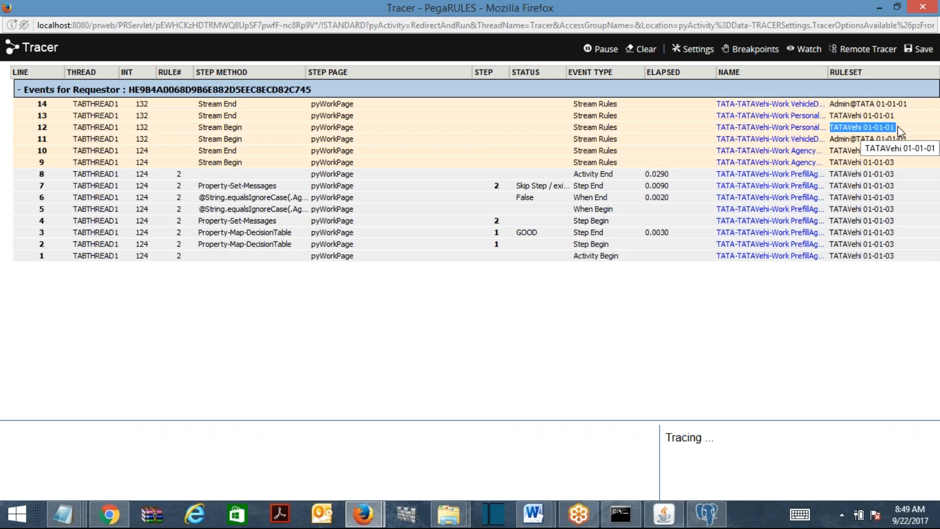
left_click(899, 127)
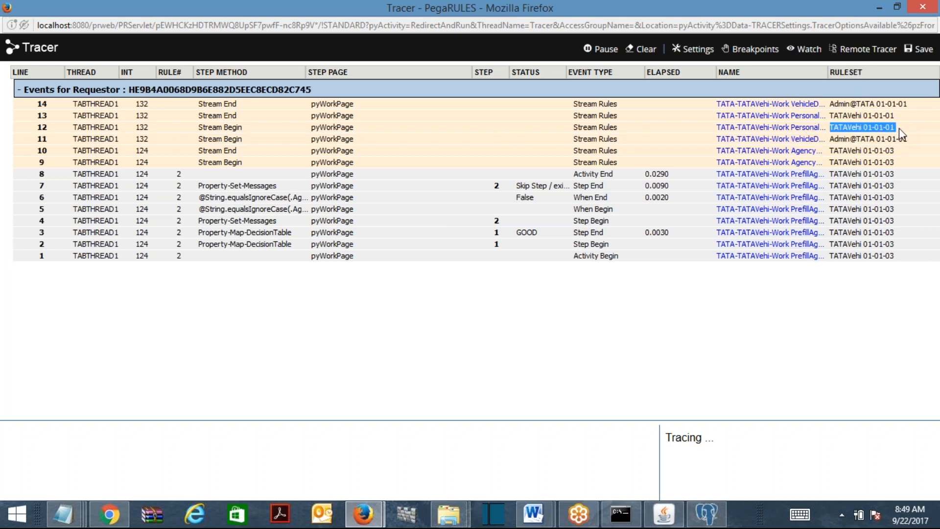
left_click(905, 7)
left_click_drag(831, 151, 857, 313)
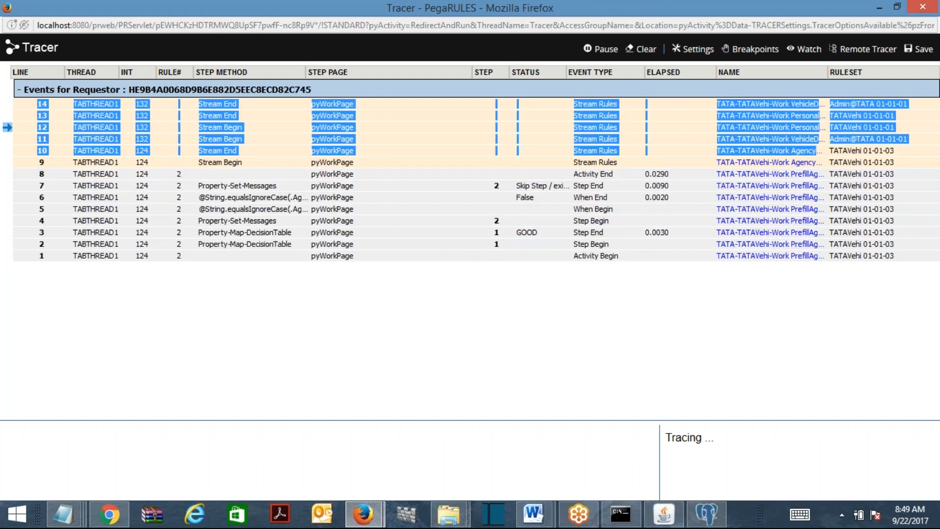
left_click(857, 312)
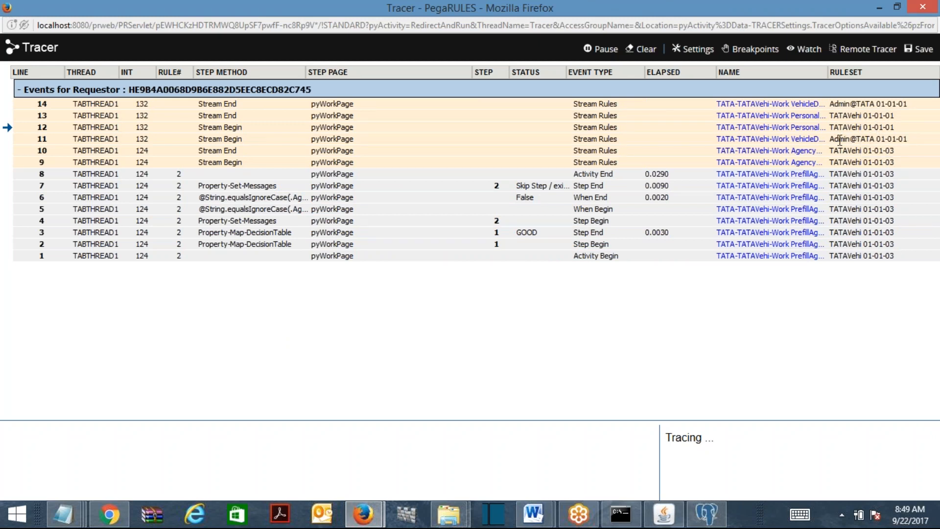
left_click(879, 7)
left_click(880, 7)
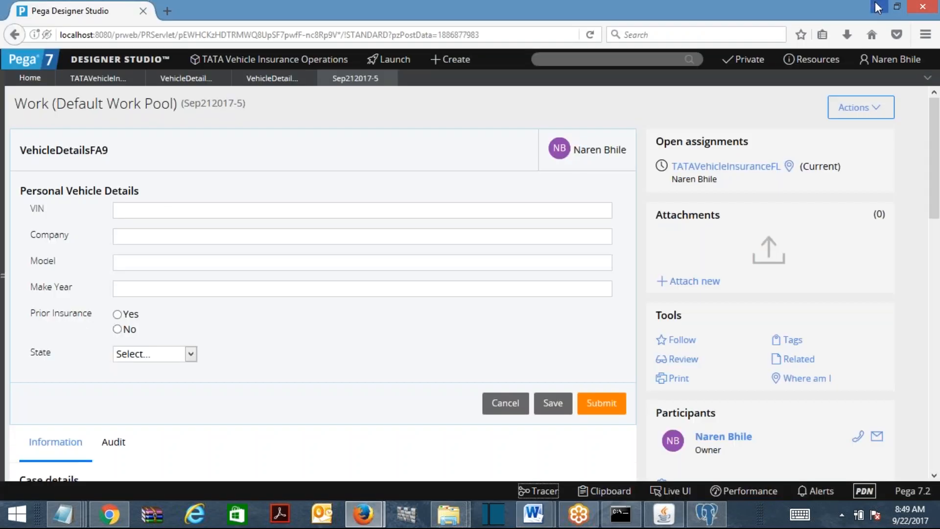
Open VehicleDetailsFA9 from the Private checked-out records list
left_click(745, 59)
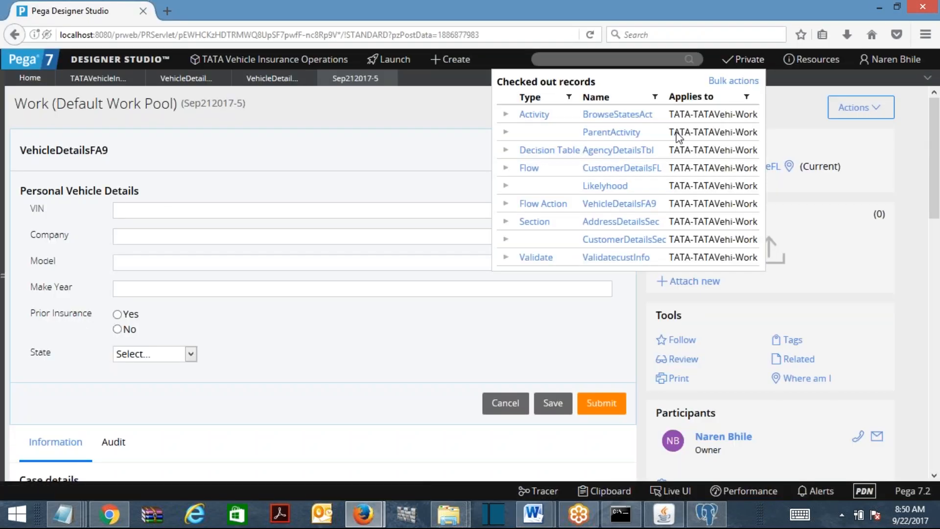
left_click(601, 204)
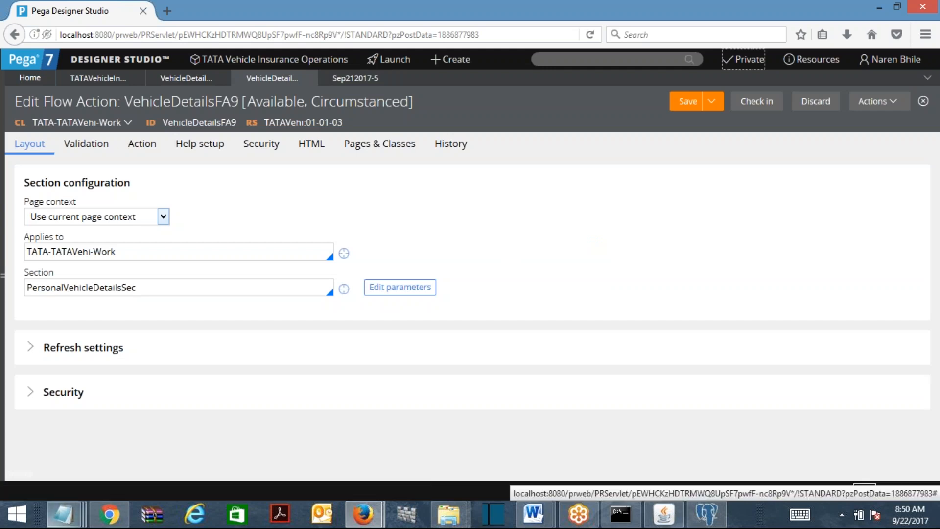
Write the version lines 'xyz 01-01-01' and 'xyz 01-01-02' in the Untitled Notepad
mouse_move(64, 514)
left_click(527, 449)
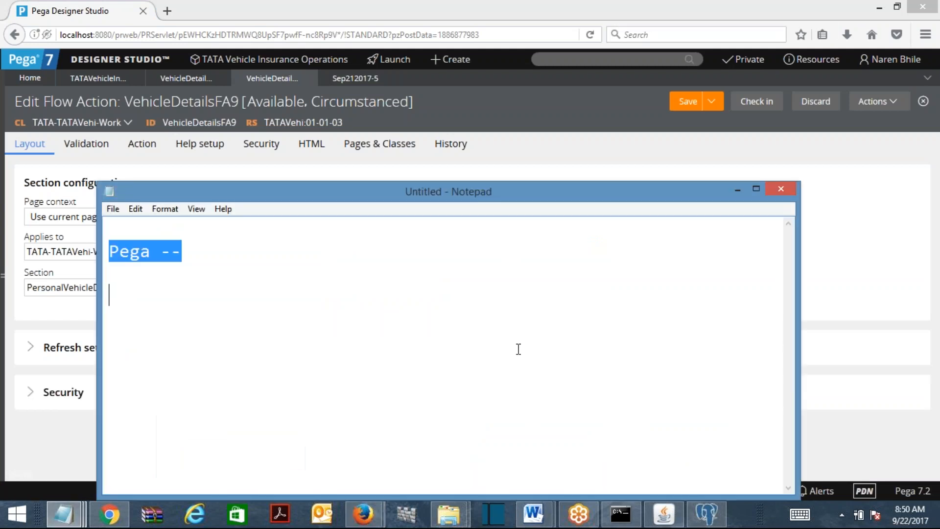
key("BackSpace")
type("xyz  01-01")
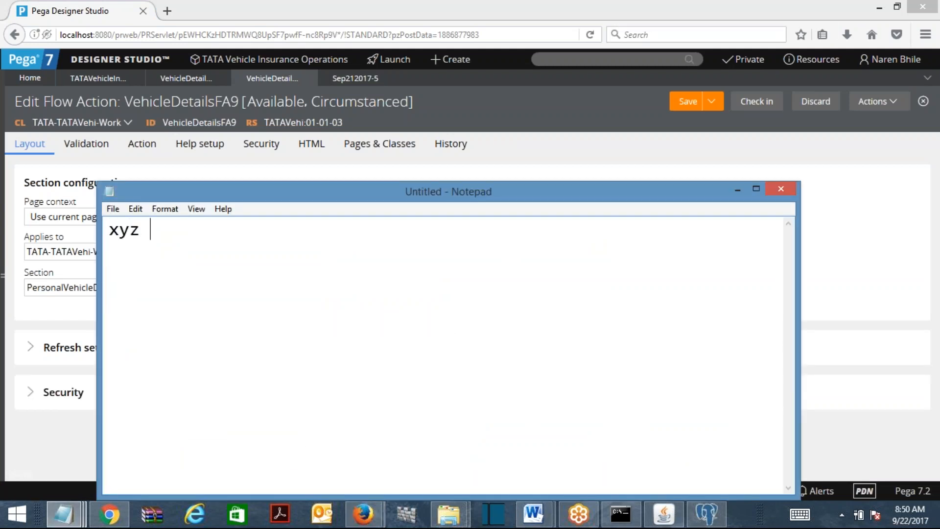
type("-01")
key("Return")
key("Return")
type("xyz  01-02-0")
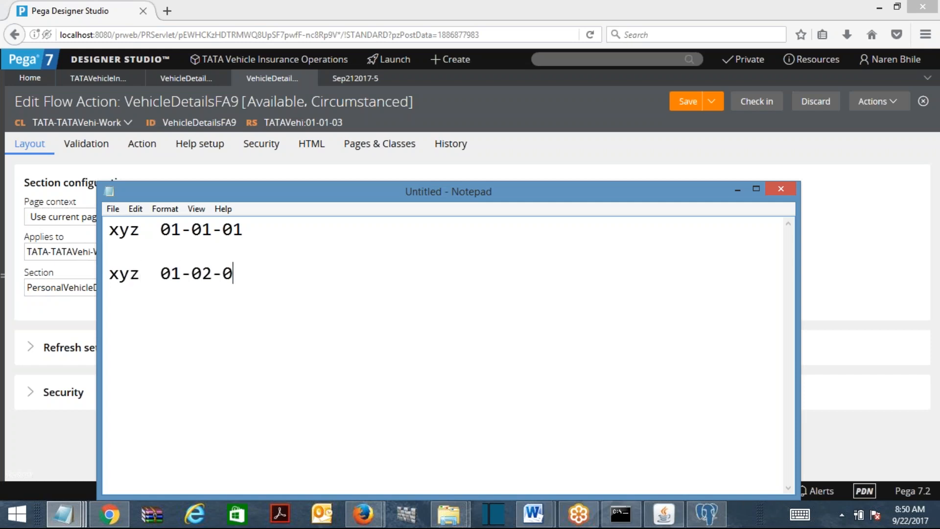
type("1")
left_click(212, 274)
key("BackSpace")
type("1")
left_click(251, 272)
key("BackSpace")
type("2")
Append '(Check out)' to the first line and minimize Notepad
left_click(264, 228)
type("(Chec")
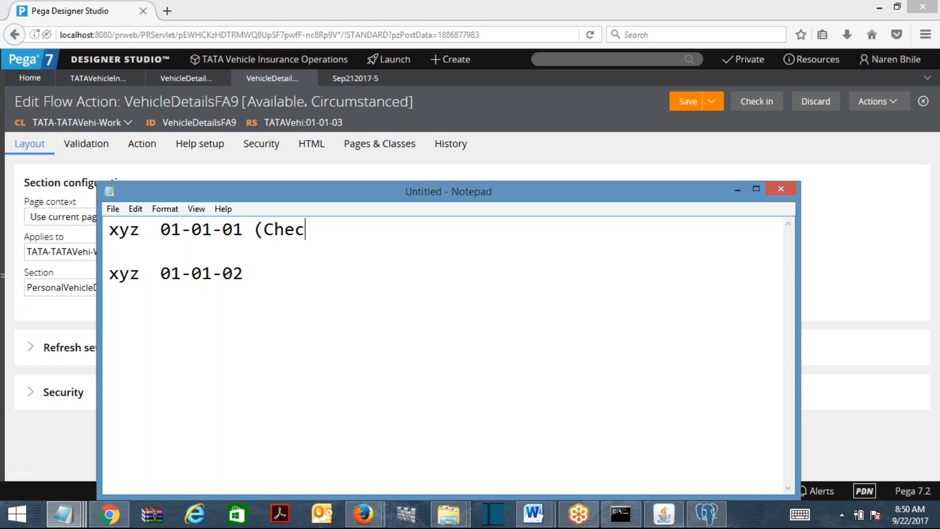
type("k out)")
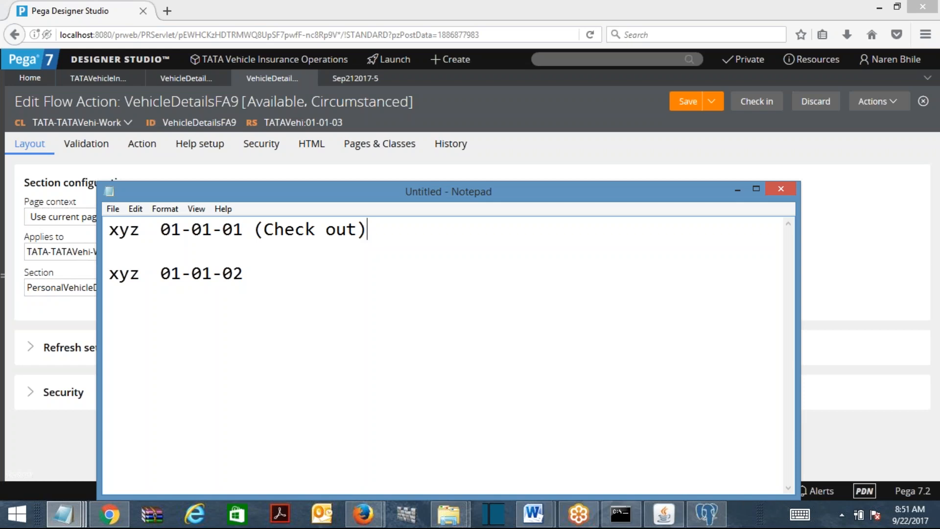
left_click(738, 190)
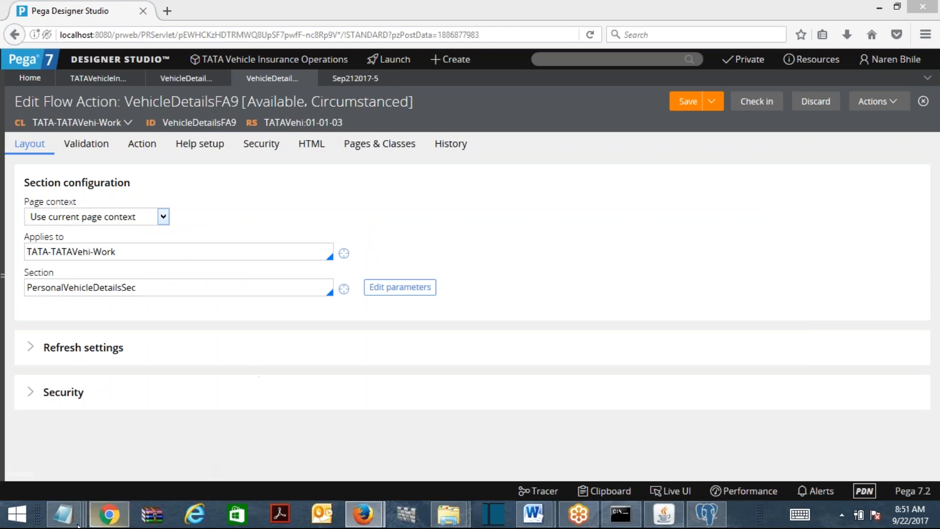
Bring the Untitled Notepad version notes back over the VehicleDetailsFA9 editor
mouse_move(63, 515)
left_click(516, 447)
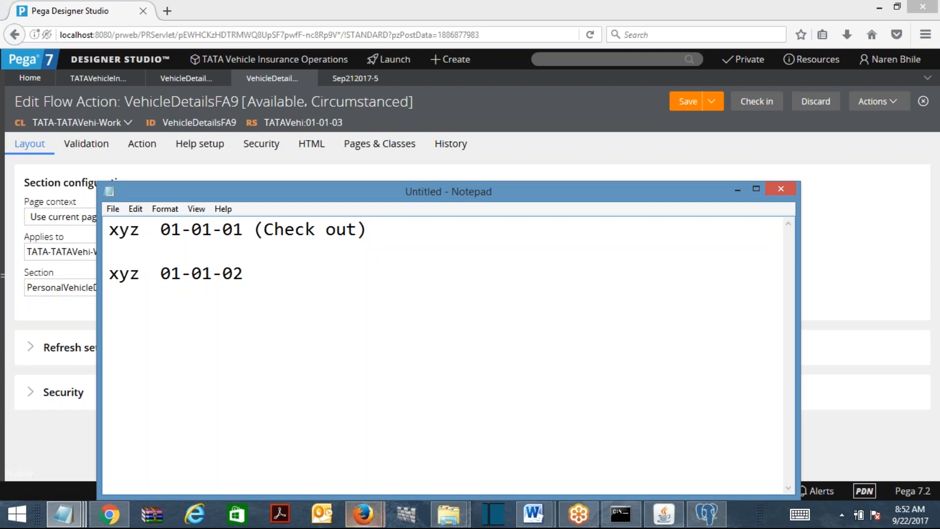
Confirm Tracer line 11 resolved from ruleset Admin@TATA 01-01-01, then minimize the Tracer
mouse_move(363, 514)
left_click(441, 441)
left_click_drag(897, 261, 833, 148)
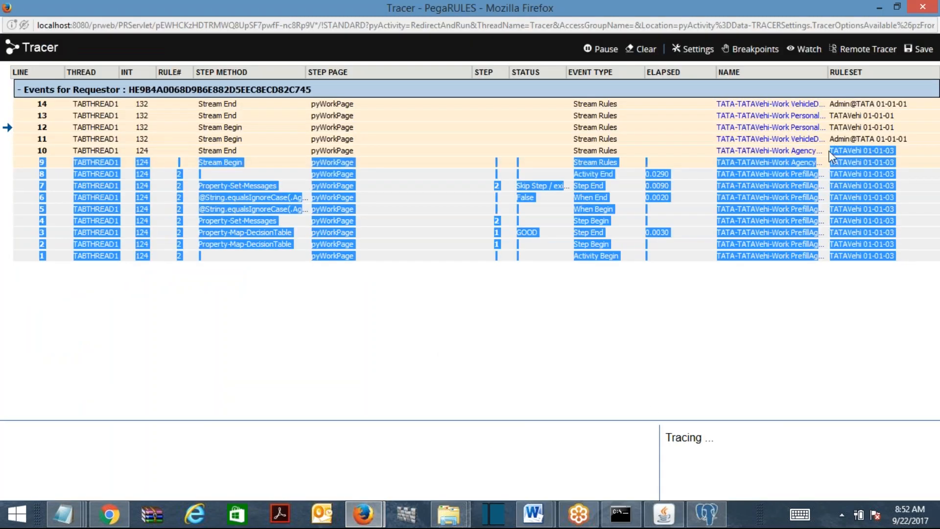
left_click(834, 142)
left_click_drag(830, 139, 921, 142)
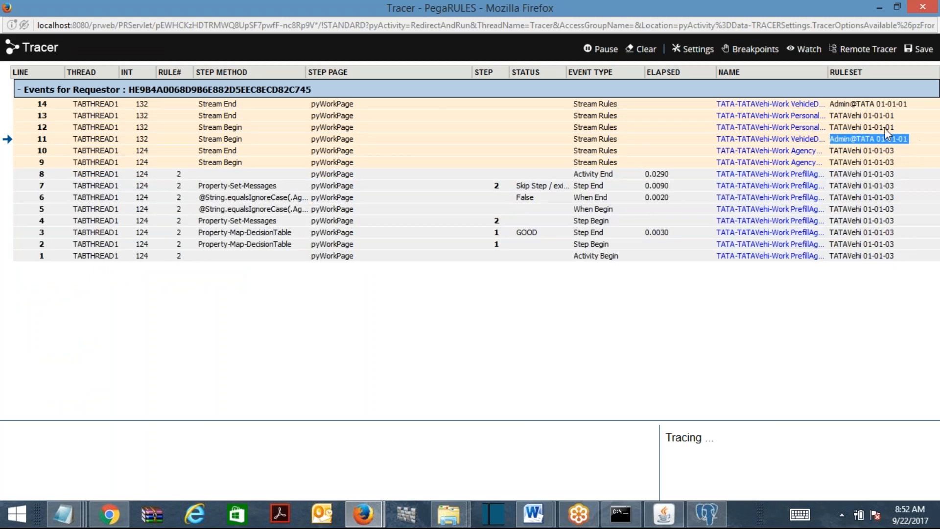
left_click(920, 14)
left_click(873, 8)
Return to the Notepad note and type 'TataVeh' on the first line
left_click(743, 66)
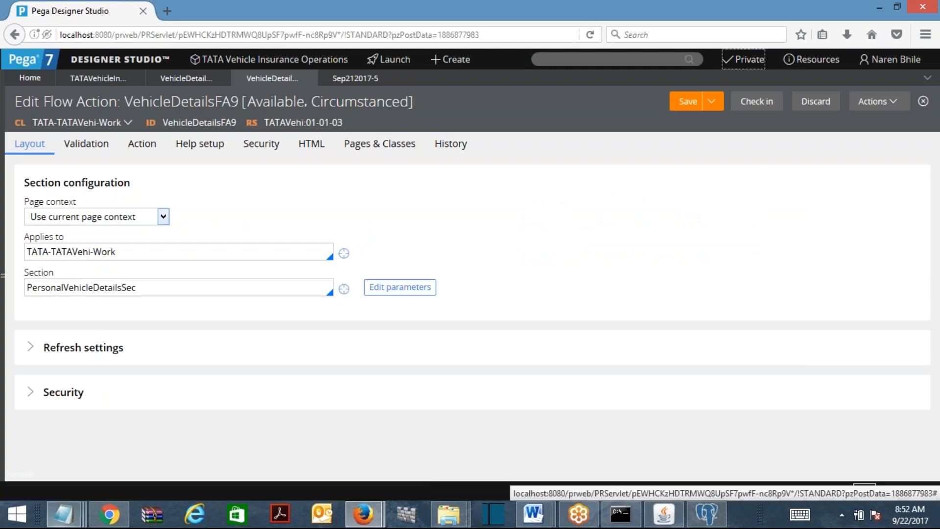
left_click(64, 514)
left_click(498, 452)
type("TataVeh")
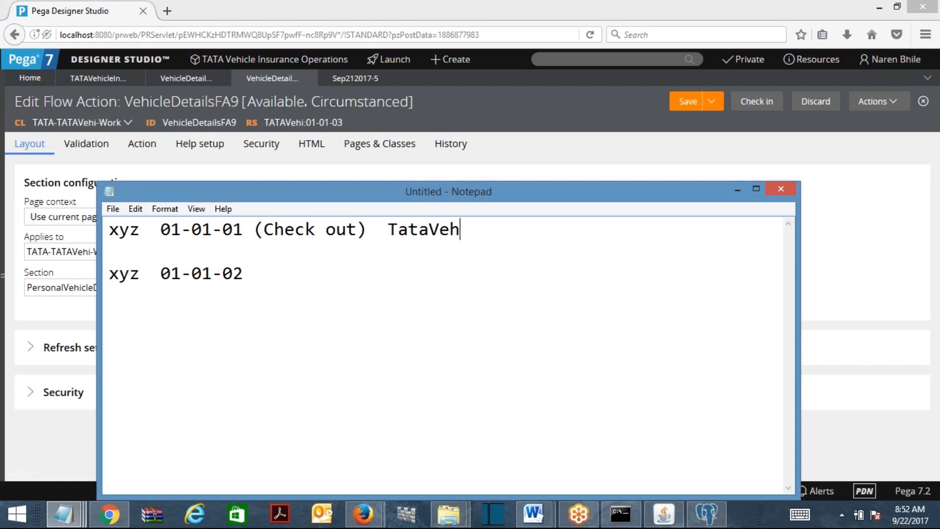
Append 'TataVeh' to the second line and copy 'xyz 01-01-01' from the first line
left_click(372, 268)
type("TataVeh")
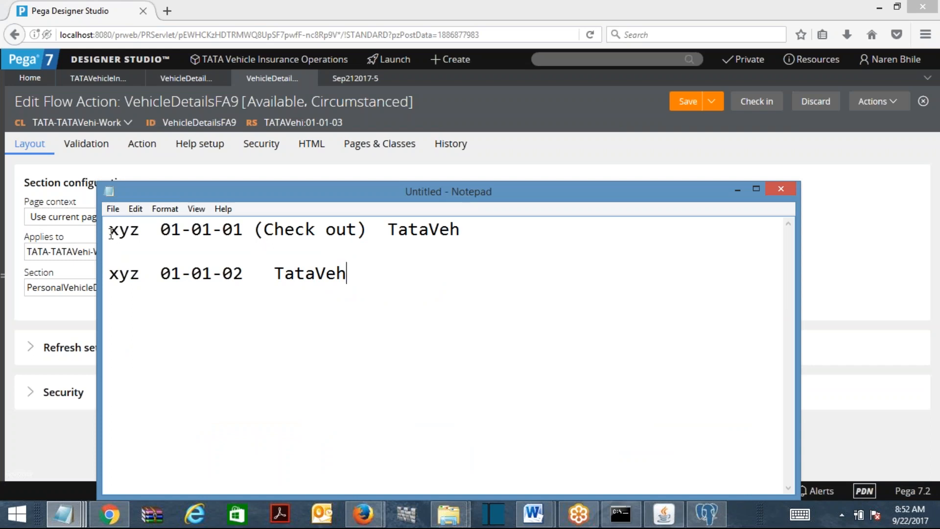
left_click_drag(108, 229, 245, 230)
left_click_drag(263, 267, 144, 270)
left_click(277, 301)
left_click_drag(247, 230, 109, 229)
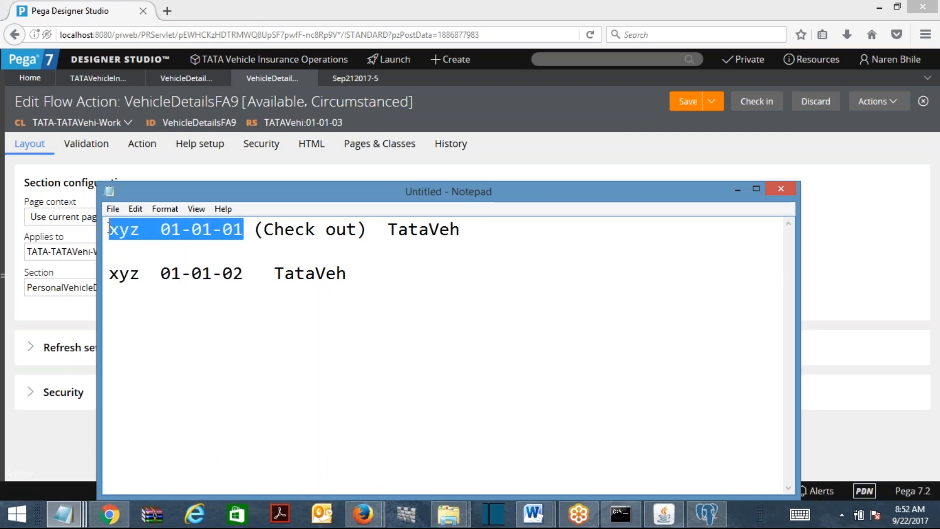
key("ctrl+c")
Add a third line 'xyz 01-01-01 (Personal RuleSet) = Oeprator Id Value', then bring the Tracer forward
left_click(298, 330)
left_click(401, 274)
key("Return")
key("Return")
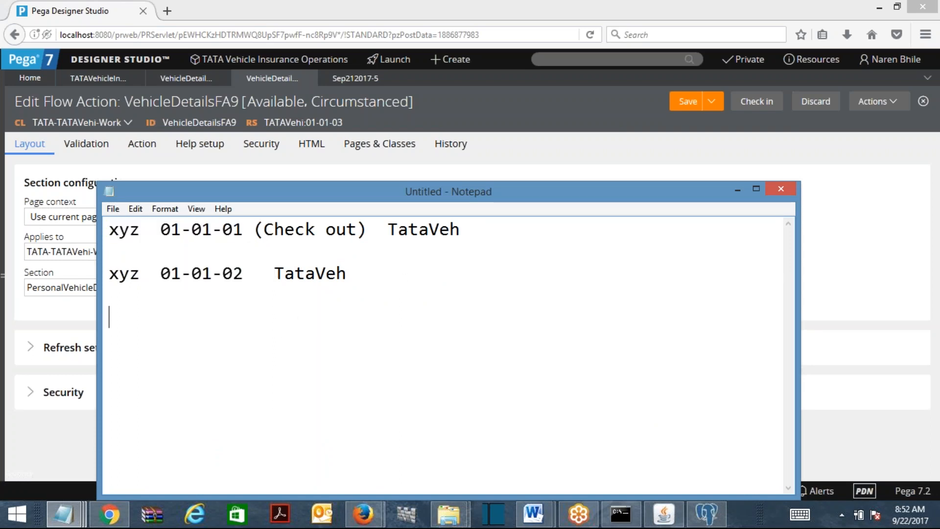
key("ctrl+v")
type("(")
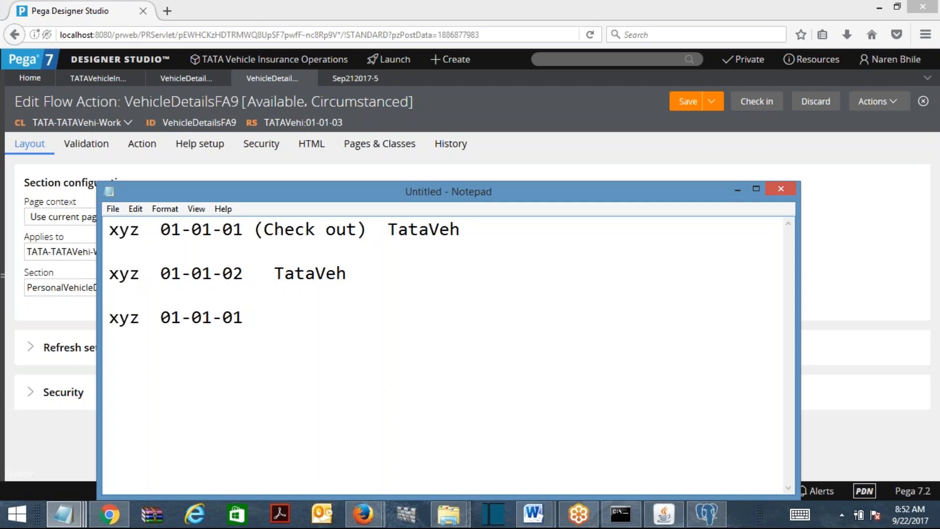
type("Personal ")
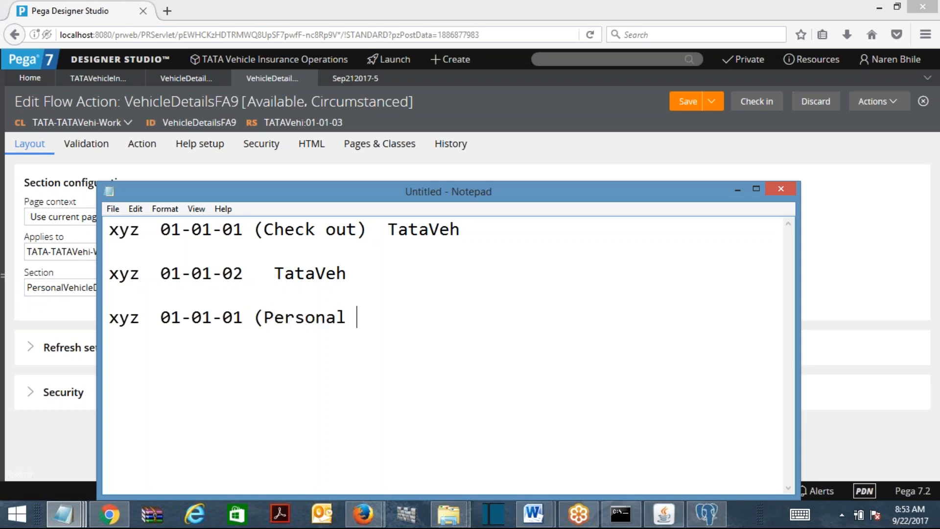
type("RuleSet)")
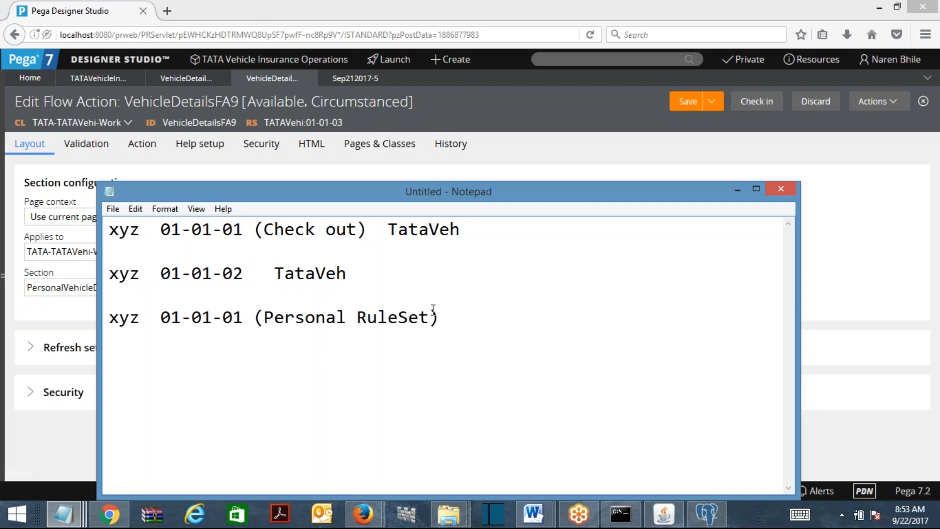
type("= Oeprator Id Value")
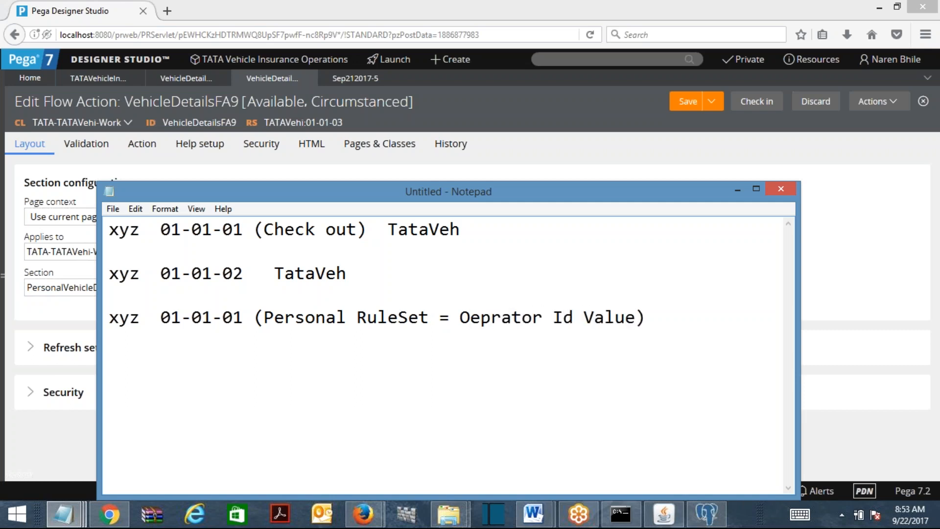
mouse_move(363, 514)
left_click(492, 430)
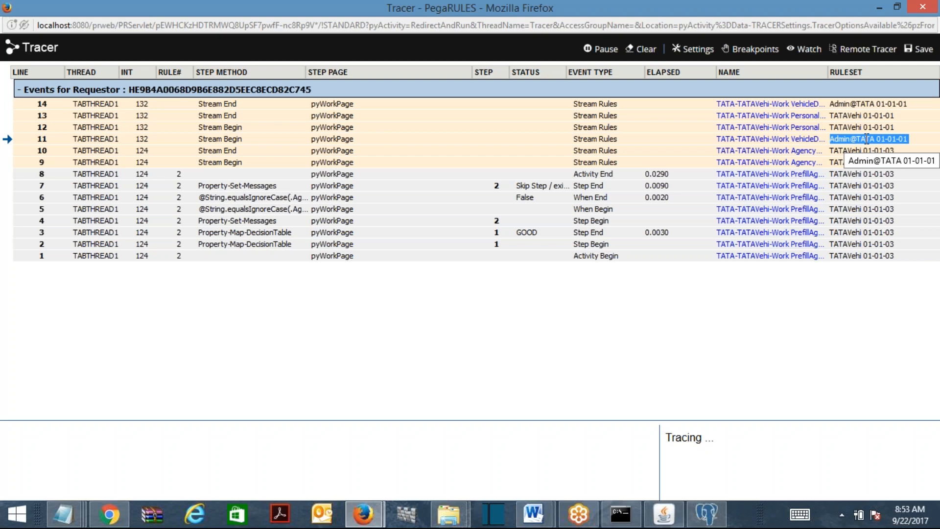
Minimize Tracer, reopen checked-out VehicleDetailsFA9, and check its PersonalVehicleDetailsSec section value
left_click(880, 8)
left_click(707, 130)
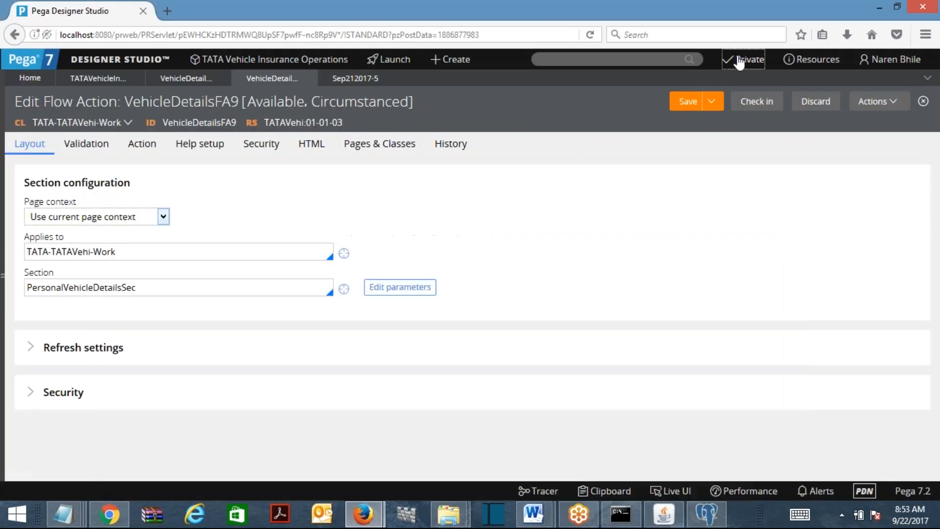
left_click(740, 58)
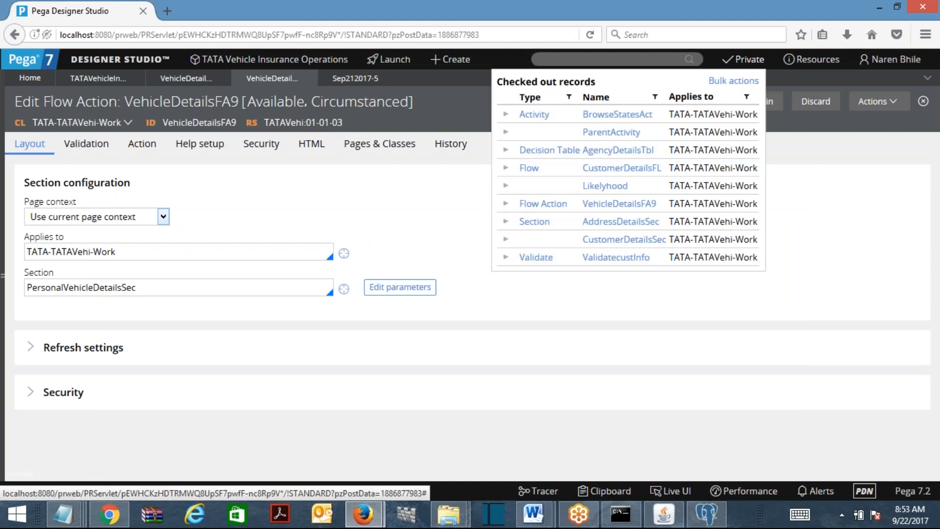
left_click(614, 205)
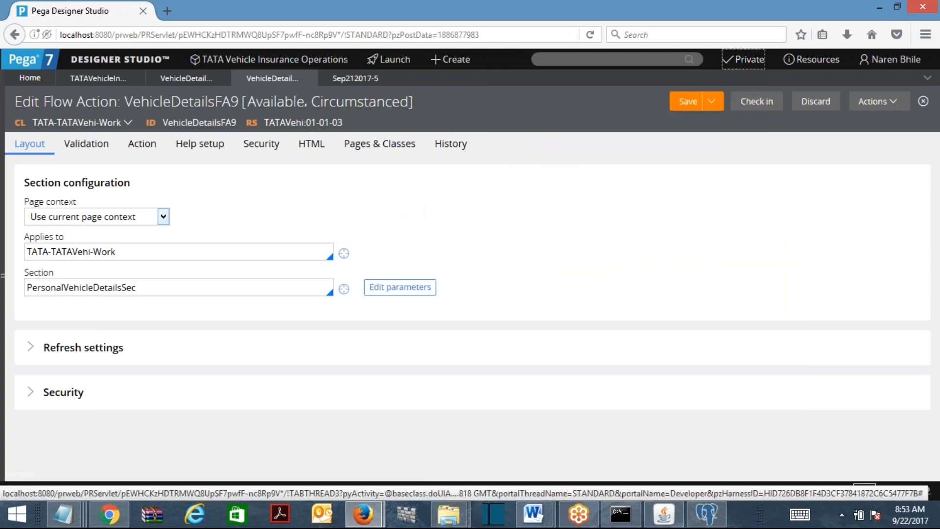
double_click(179, 293)
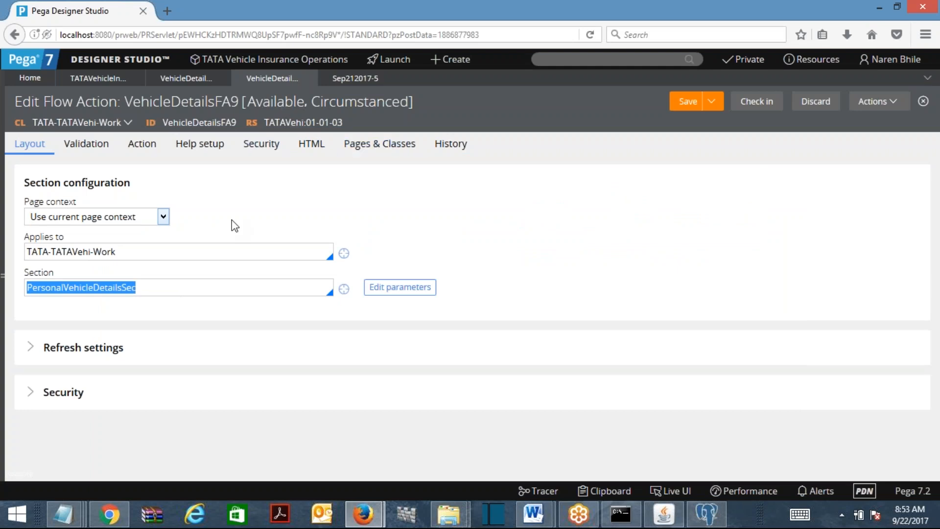
double_click(148, 289)
left_click(289, 124)
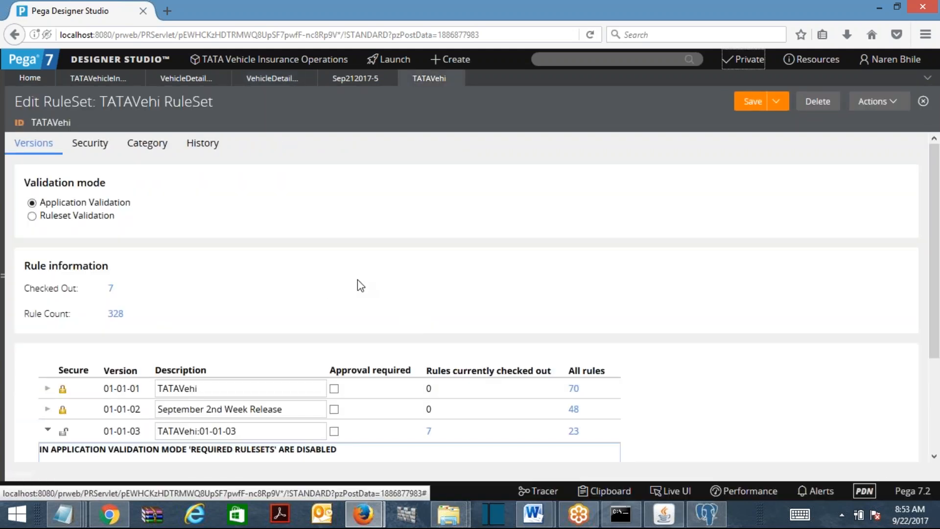
left_click(457, 78)
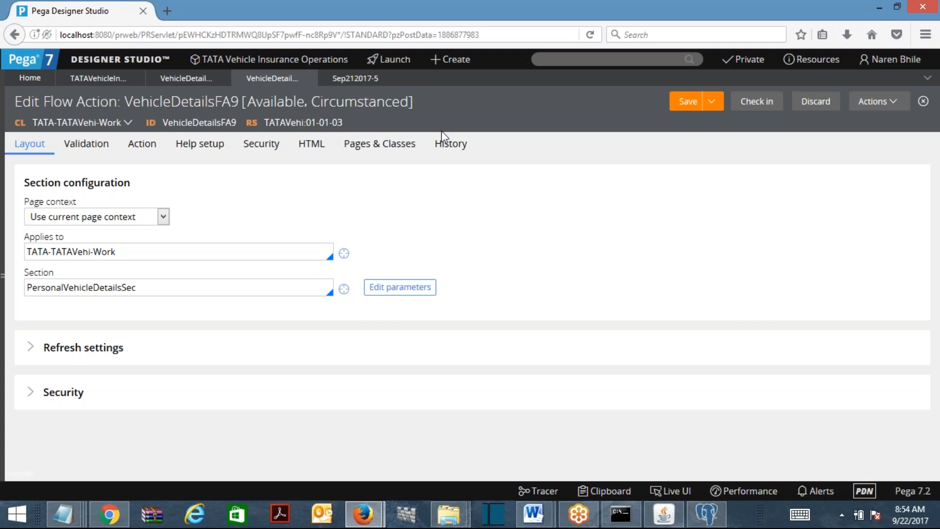
mouse_move(75, 507)
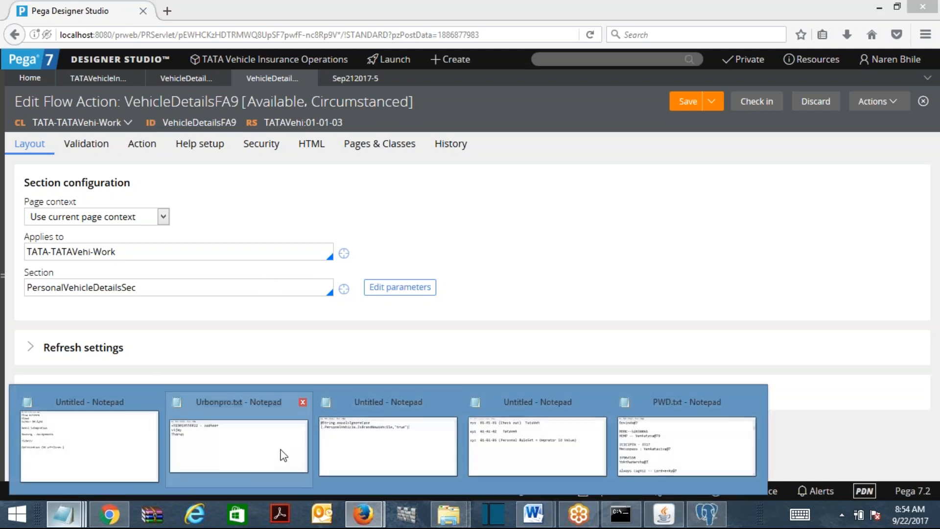
left_click(511, 444)
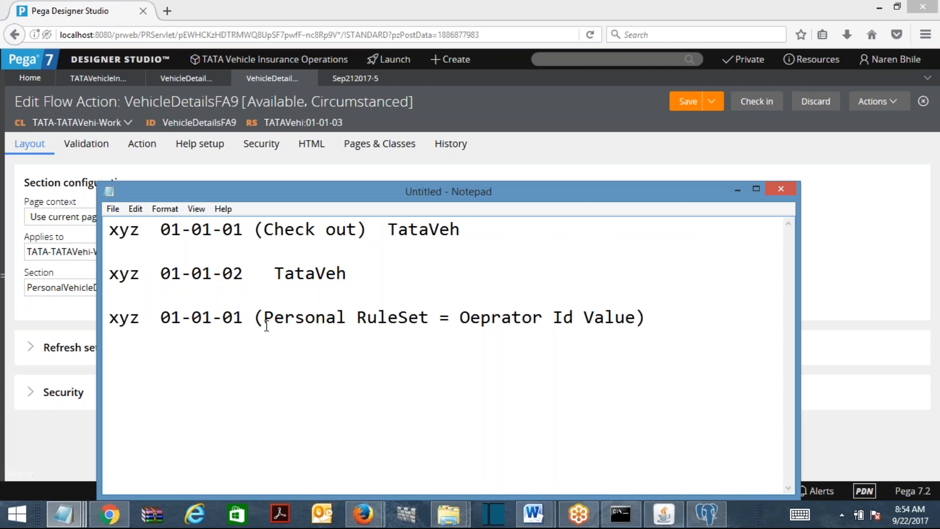
left_click(738, 189)
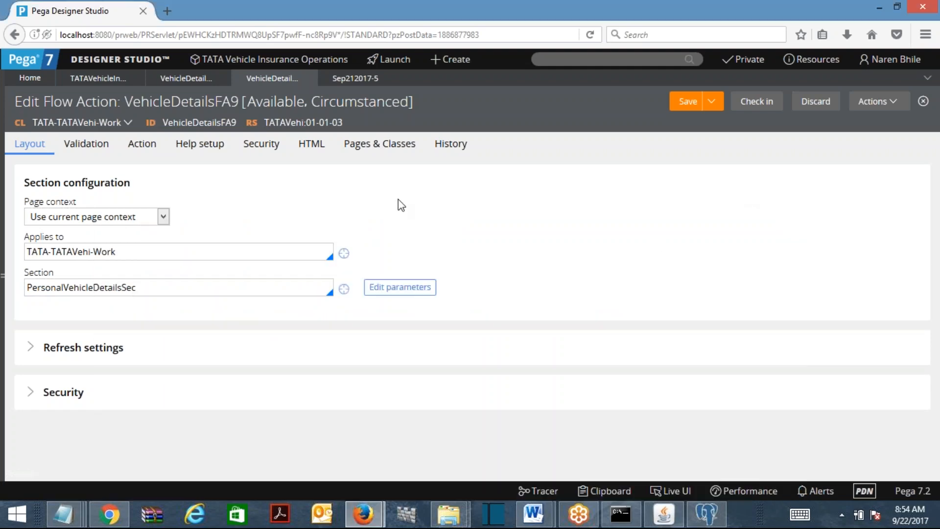
Check in the VehicleDetailsFA9 flow action with the comment 'sdfdsfds'
left_click(759, 106)
type("sdfdsfds")
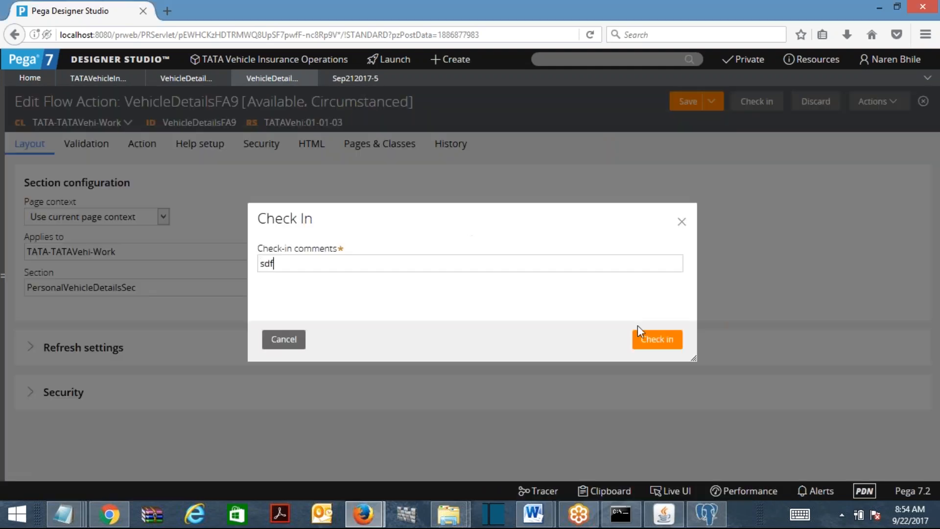
left_click(668, 351)
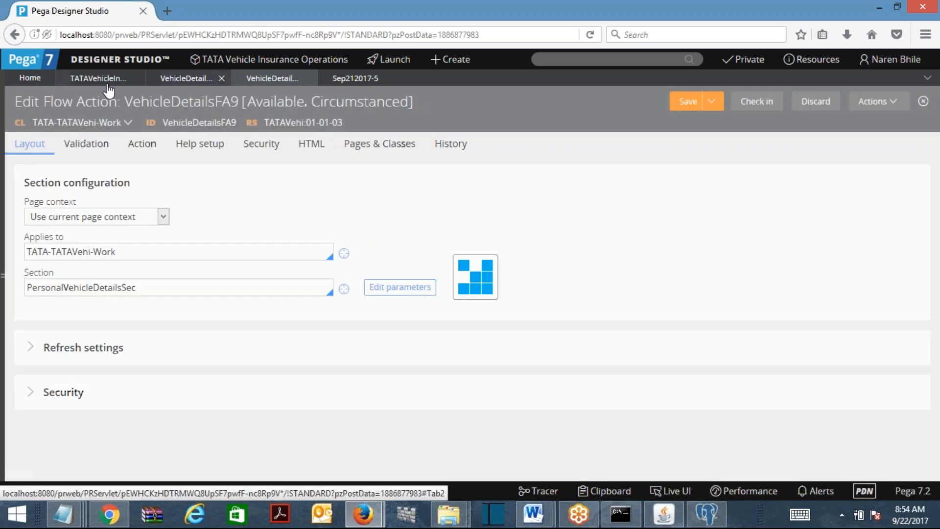
Run the TATAVehicleInsuranceFL flow to start a new case and submit the customer details
left_click(104, 85)
left_click(877, 101)
left_click(850, 121)
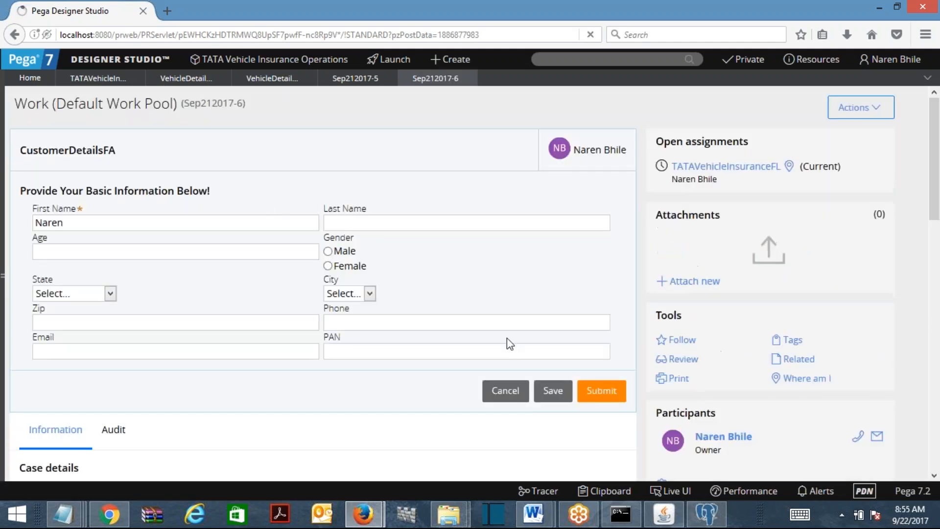
left_click(602, 391)
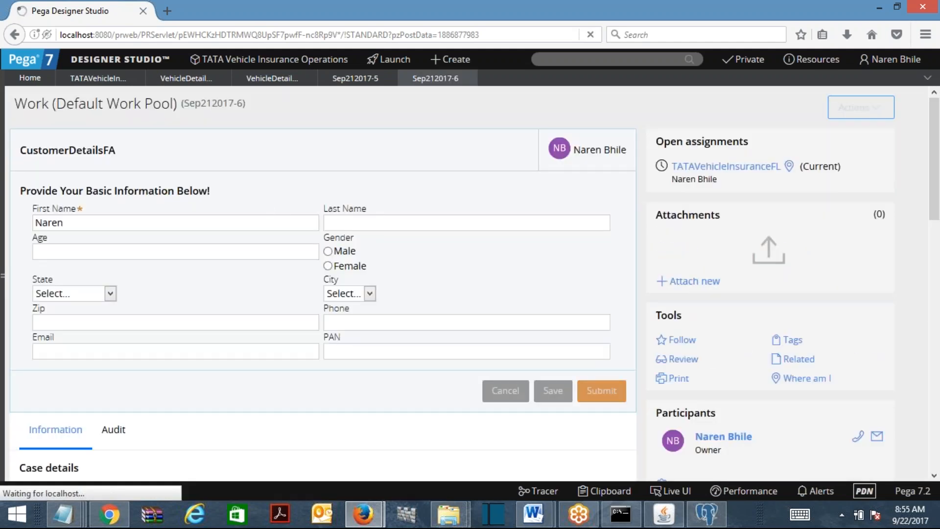
Submit transaction details: Commercial Vehicle insurance, Agency Code 1500100, policy effective date 9/29/2017
left_click(81, 205)
left_click(85, 246)
left_click(142, 231)
type("1500100")
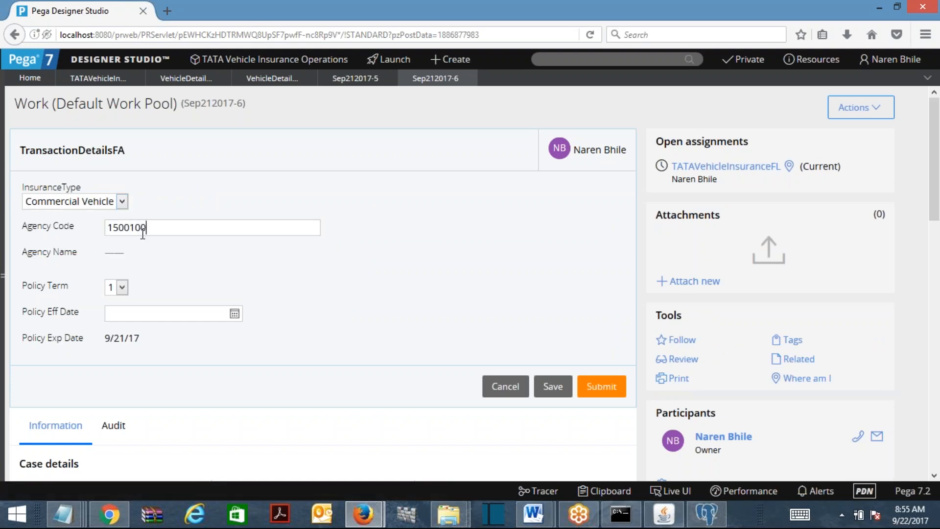
left_click(235, 314)
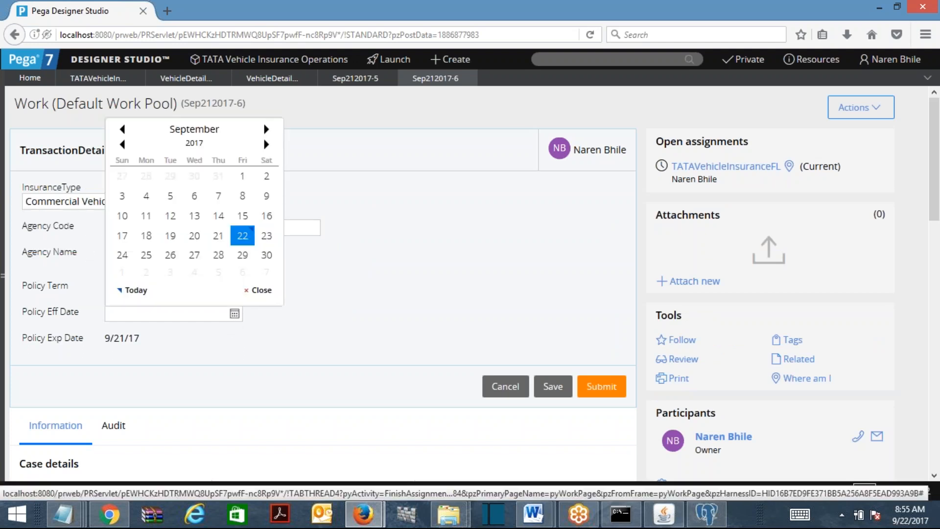
left_click(248, 263)
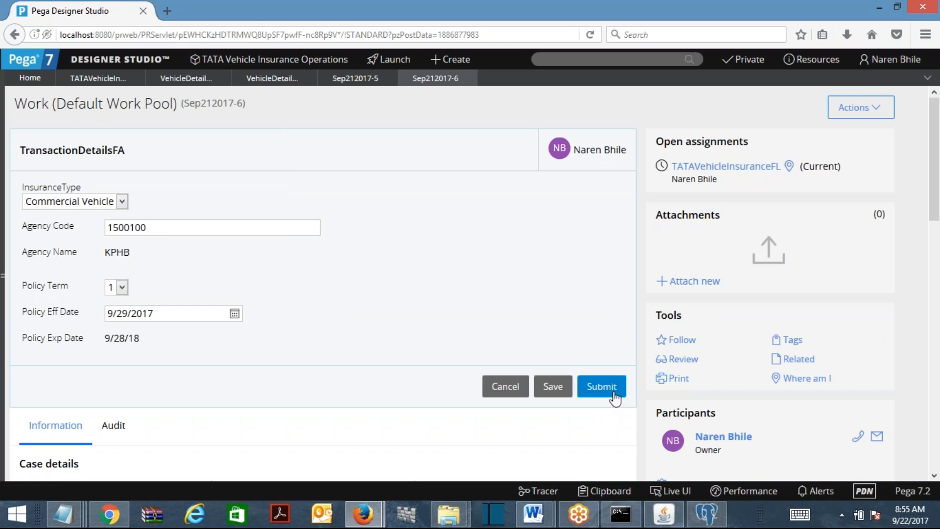
left_click(607, 394)
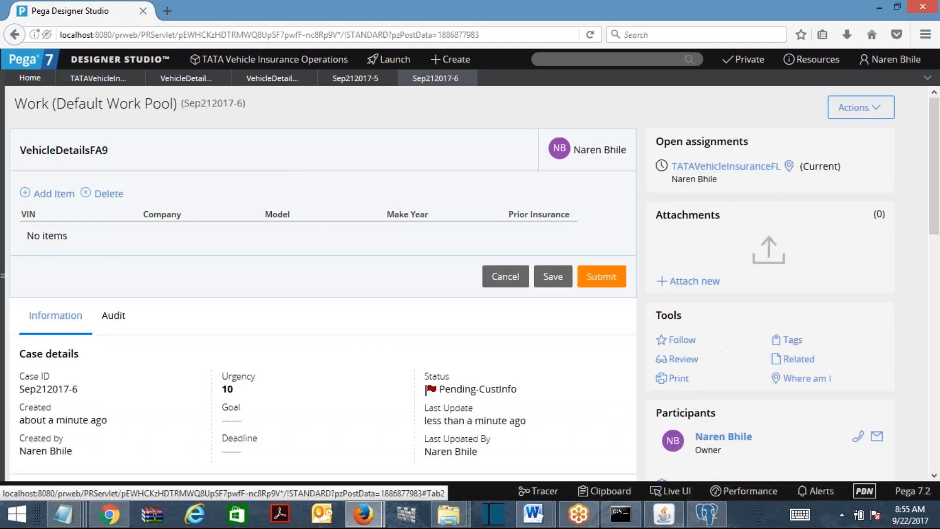
Add three vehicle rows, then close case Sep212017-6 and discard its unsaved changes
left_click(54, 194)
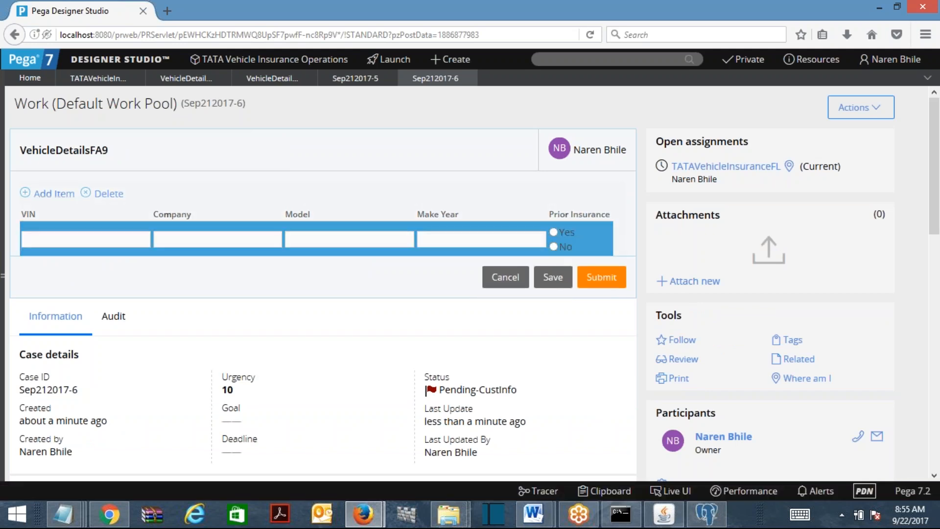
left_click(54, 194)
left_click(54, 193)
left_click(65, 242)
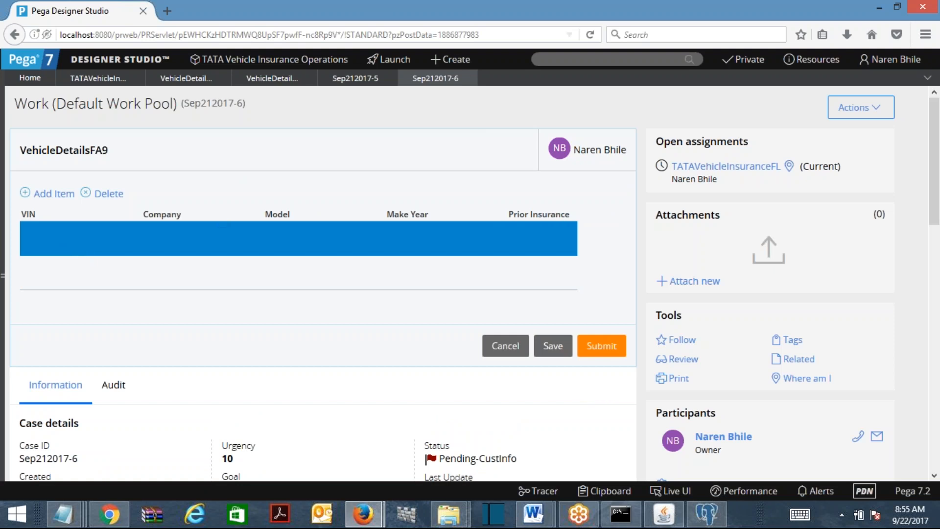
left_click(468, 78)
left_click(590, 312)
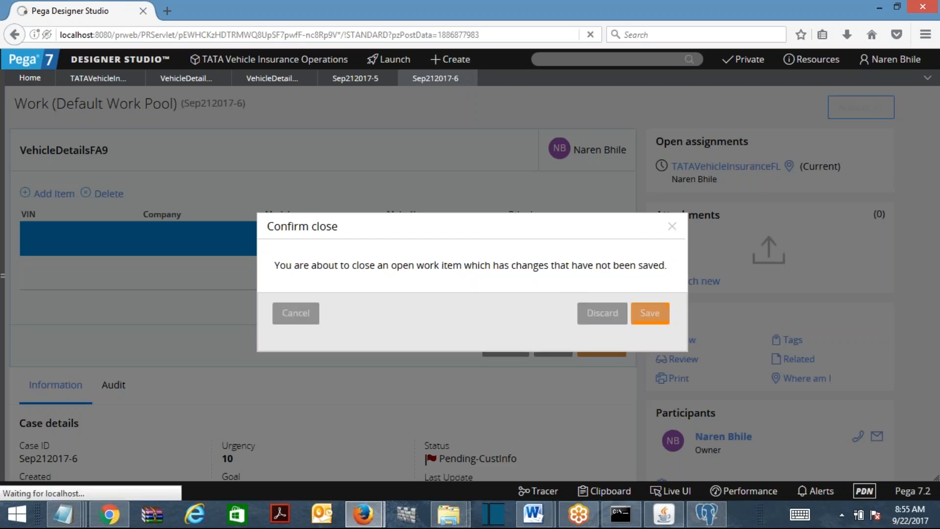
left_click(365, 515)
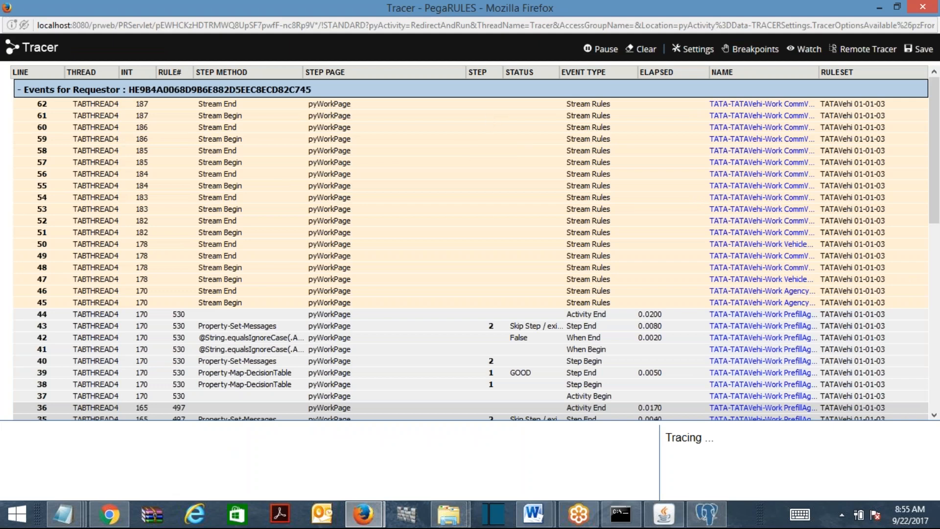
left_click(932, 6)
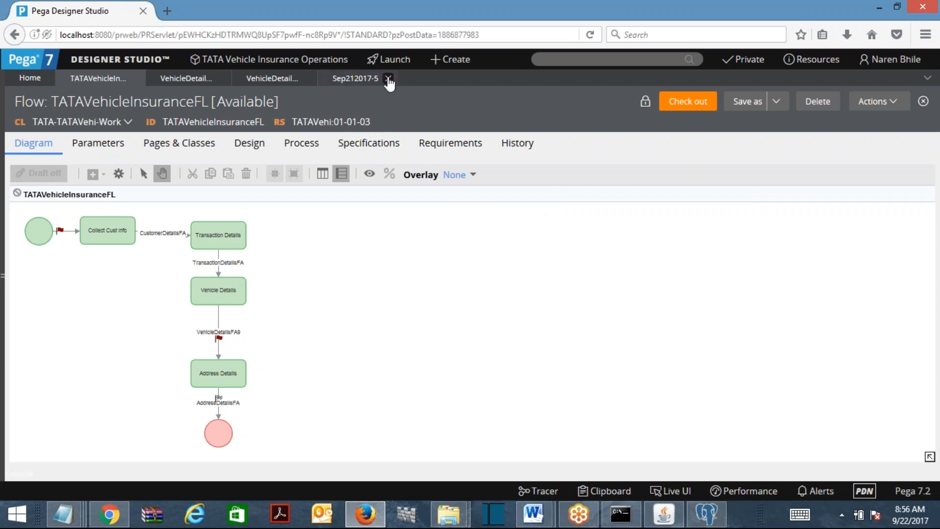
Close the Sep212017-5 case, both VehicleDetails rules and the TATAVehicleInsuranceFL flow
left_click(388, 79)
left_click(308, 79)
left_click(192, 81)
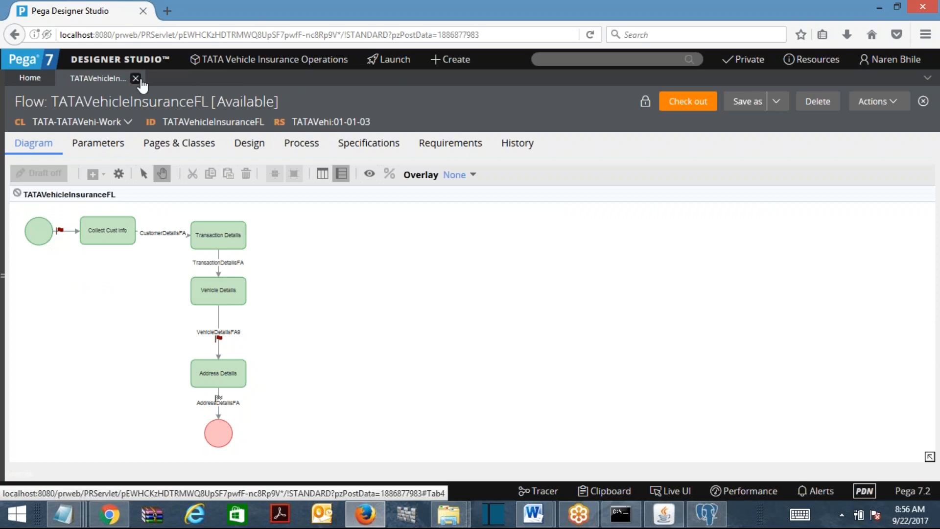
left_click(136, 79)
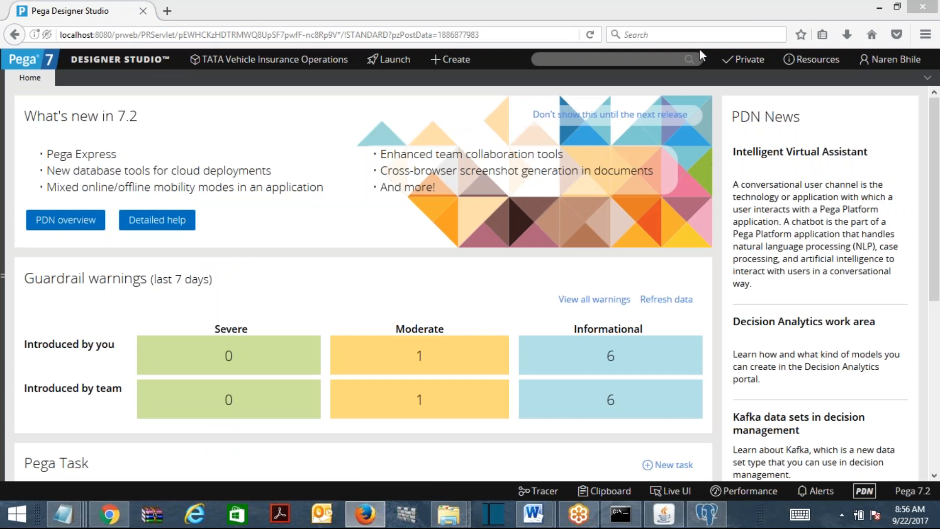
Open the VehicleDetailsFA9 flow action circumstanced on .InsuranceDetails.InsuranceType = CV from App Explorer
left_click(4, 239)
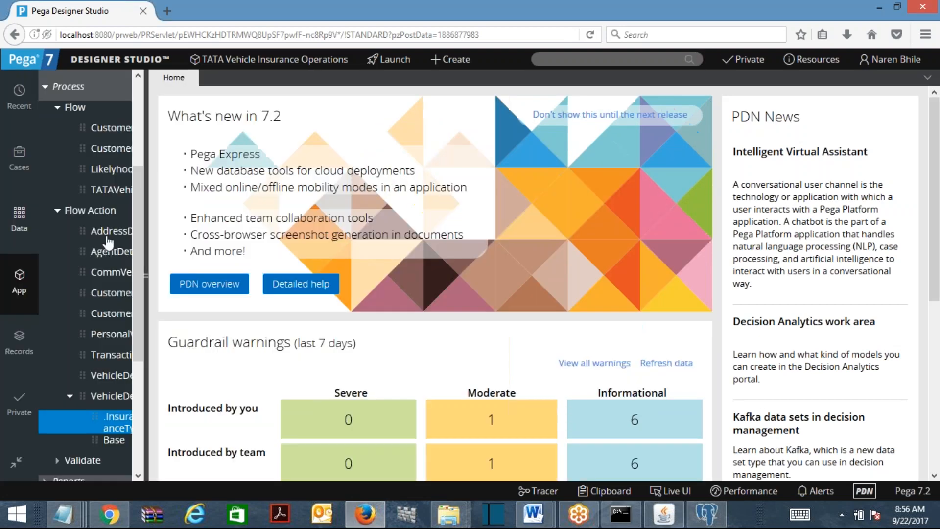
left_click(264, 103)
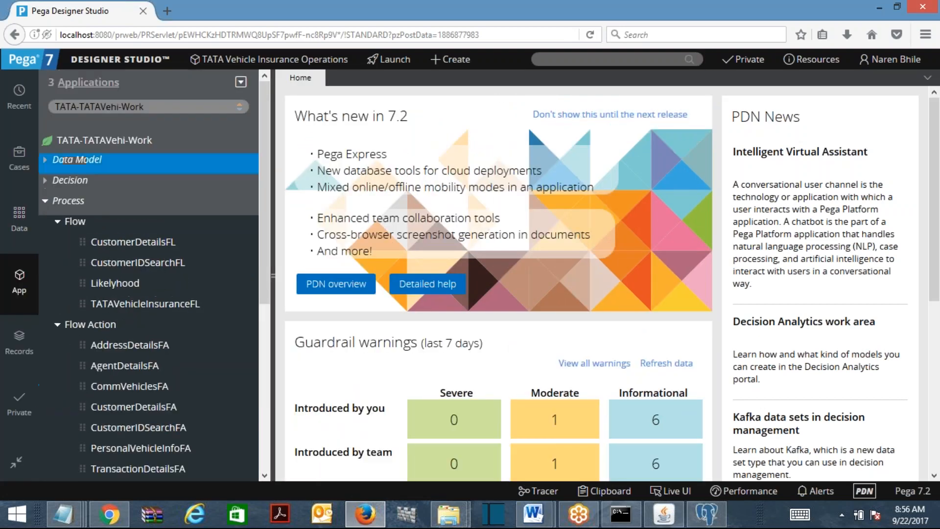
left_click(57, 223)
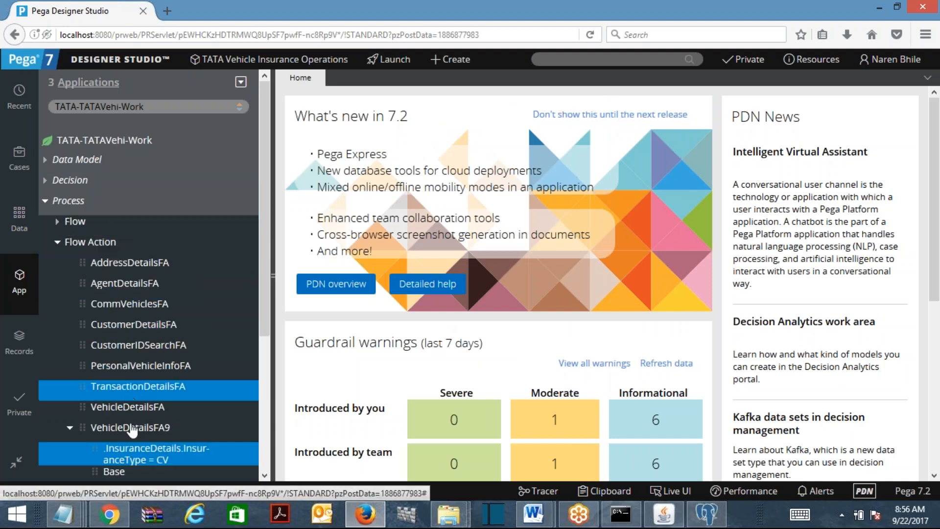
left_click_drag(262, 289, 264, 355)
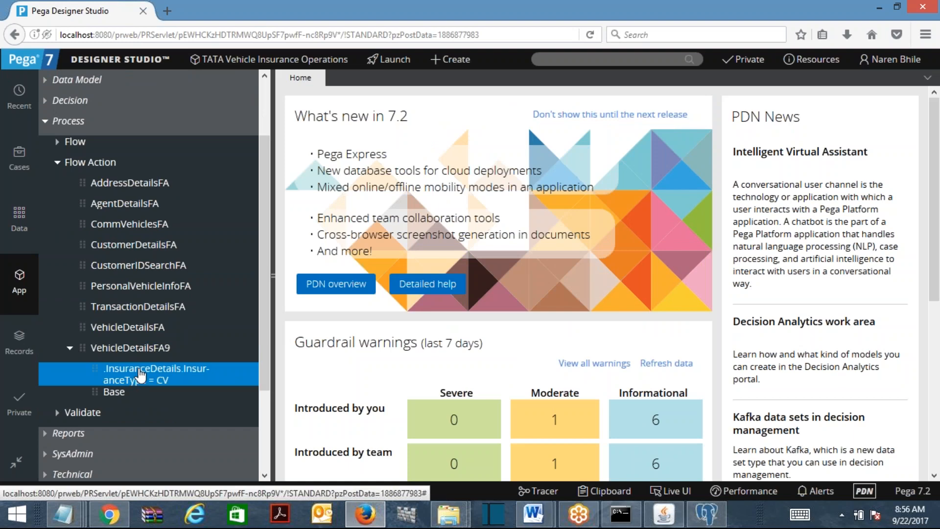
left_click(140, 375)
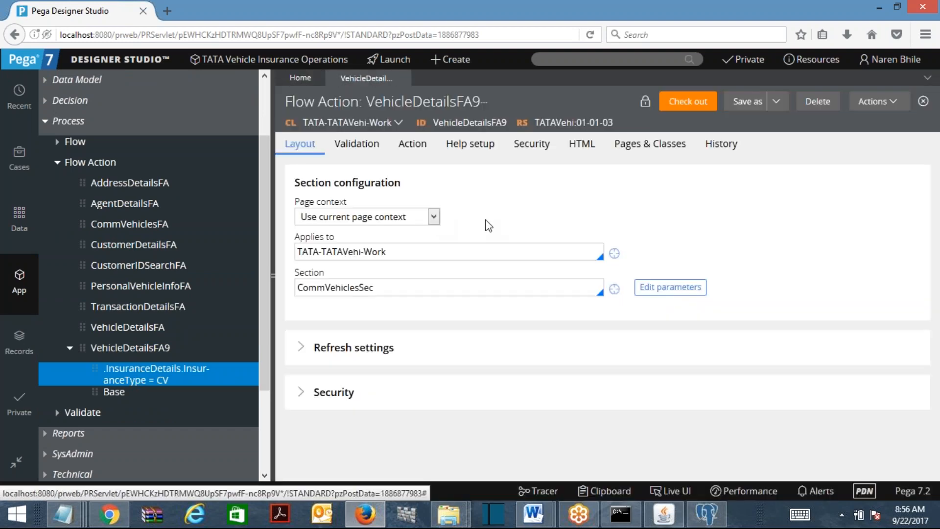
Select ruleset version TATAVehi:01-01-03 and bring up the Word notes document
mouse_move(542, 122)
left_mouse_down()
mouse_move(613, 124)
mouse_move(552, 120)
mouse_move(539, 135)
left_mouse_up()
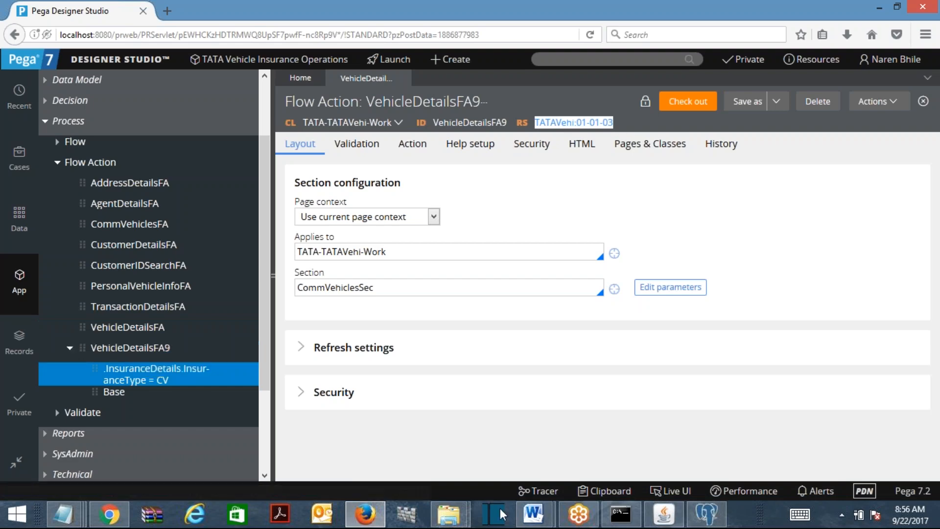
mouse_move(533, 515)
left_click(609, 451)
left_click_drag(933, 411, 933, 248)
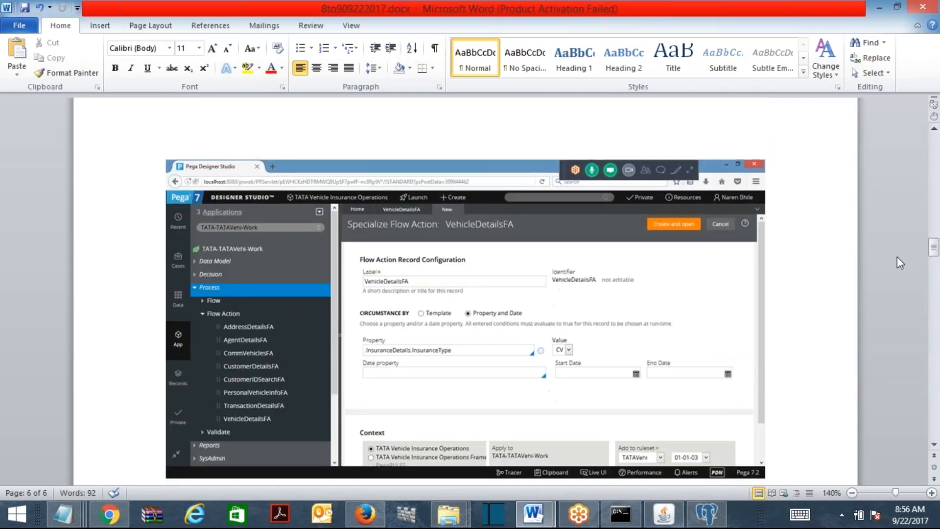
left_click(497, 349)
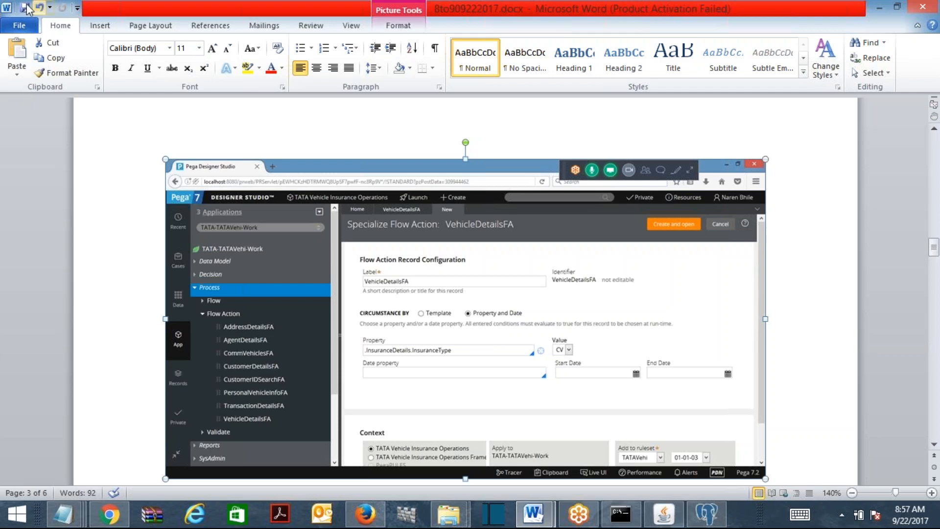
left_click(880, 7)
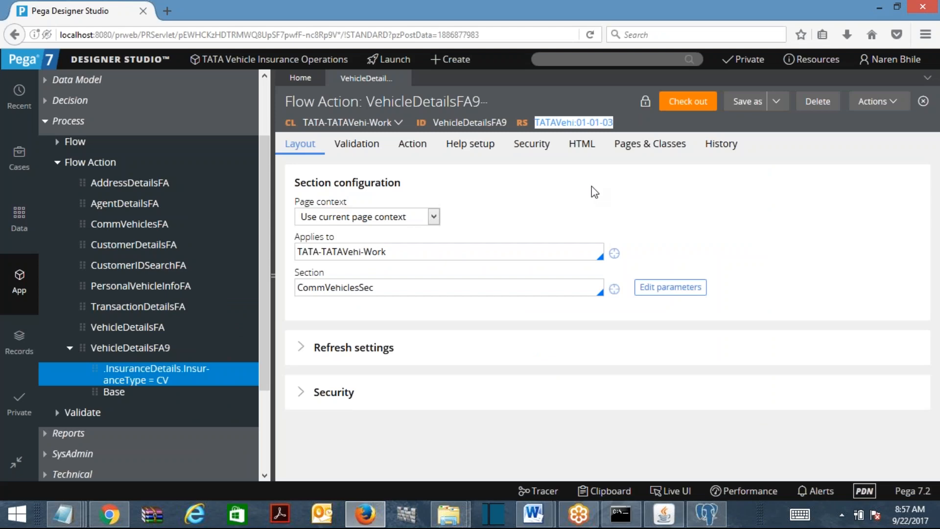